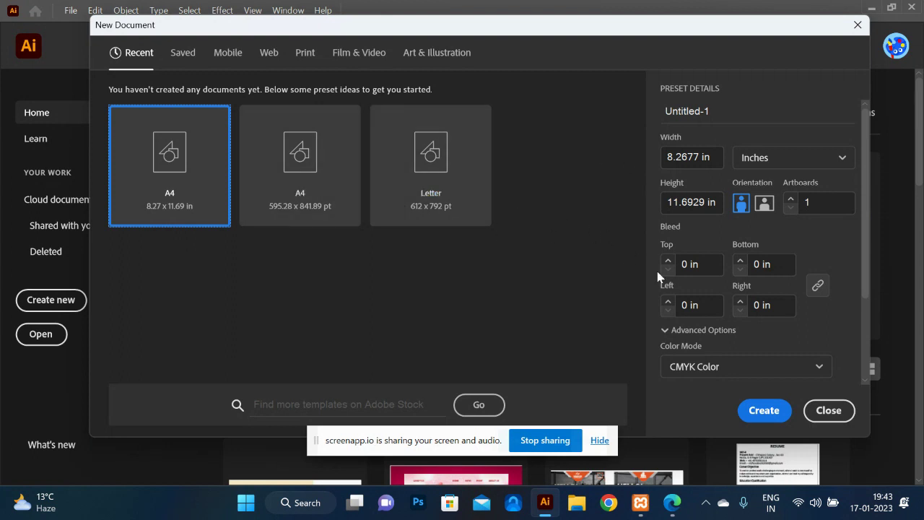
# - Close the new document setup, open Notepad, and write "cmyk color - cyan magenta yellow black" as the first line
pyautogui.click(835, 412)
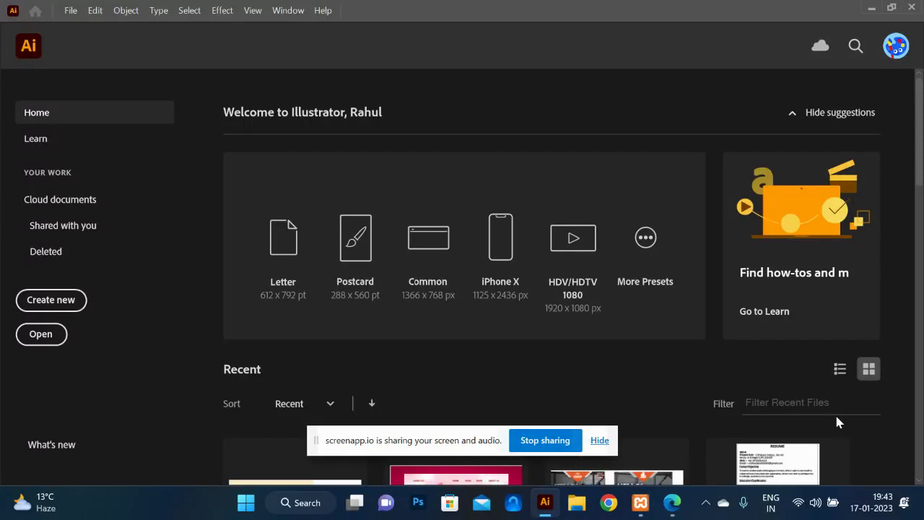
pyautogui.press('super+r')
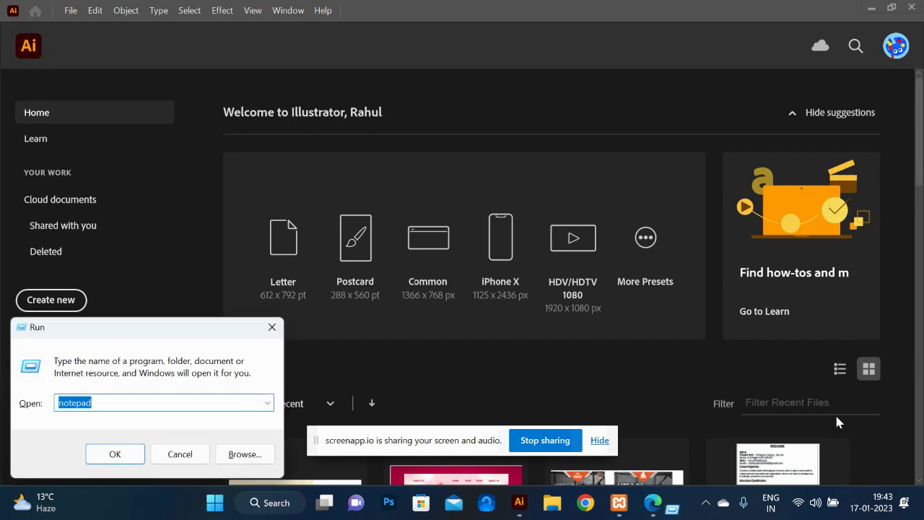
pyautogui.press('Return')
pyautogui.write('cmy')
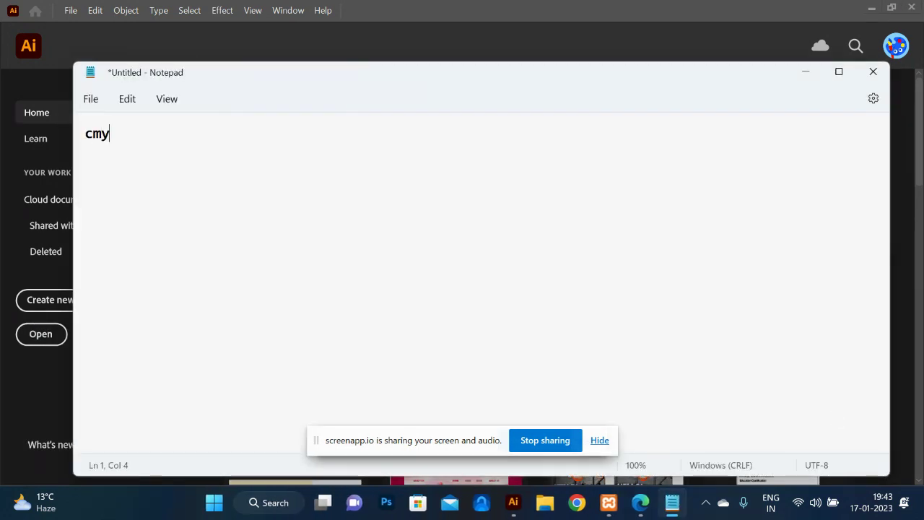
pyautogui.write('k color ')
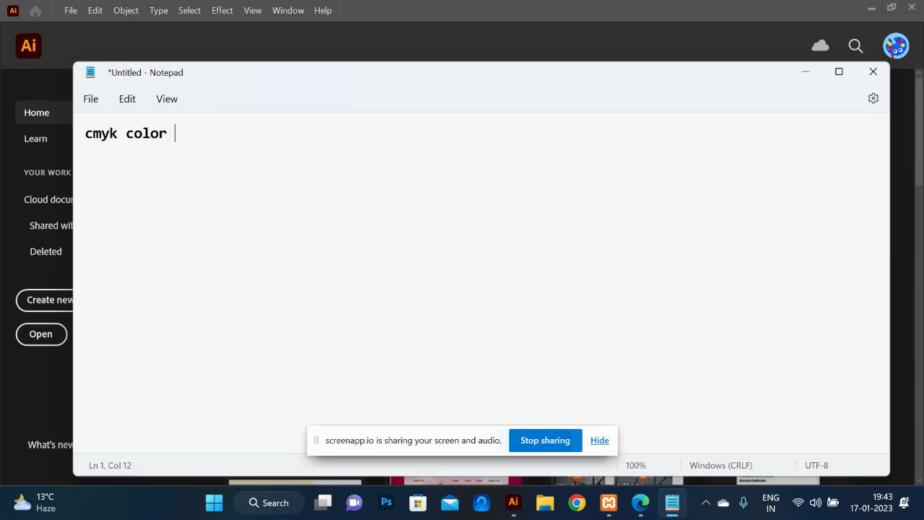
pyautogui.write('- cyan magenta yellow b')
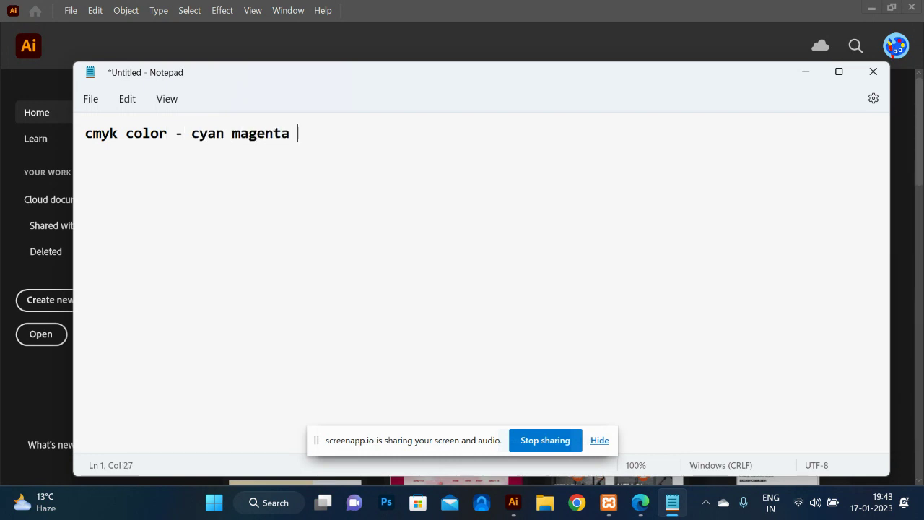
pyautogui.write('lack')
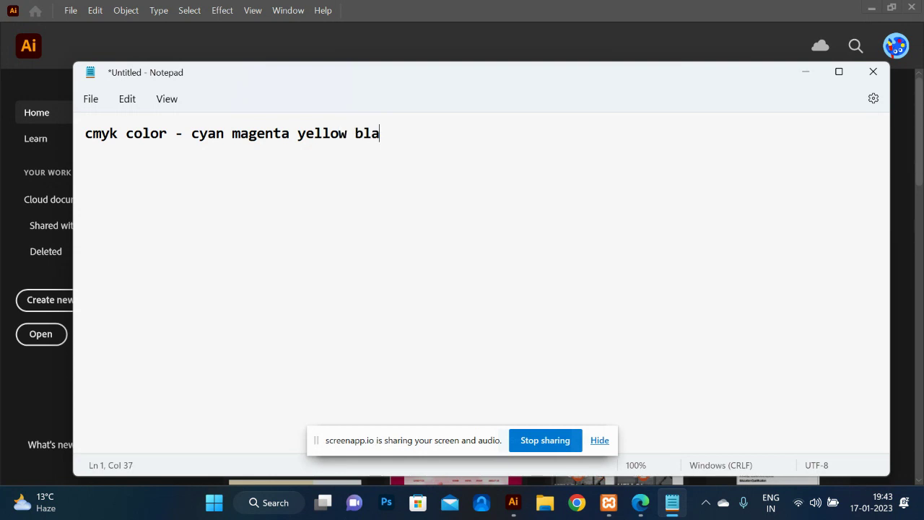
# - Add an underscore separator line, and below it the line "web - rgb - red green blue"
pyautogui.press('Return')
pyautogui.press('Return')
pyautogui.write('_____________________________________')
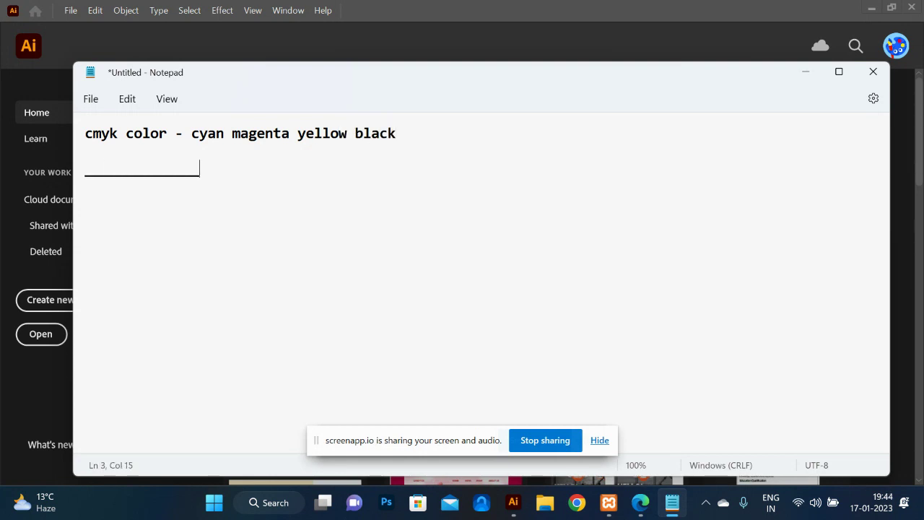
pyautogui.press('Return')
pyautogui.press('Return')
pyautogui.write('we')
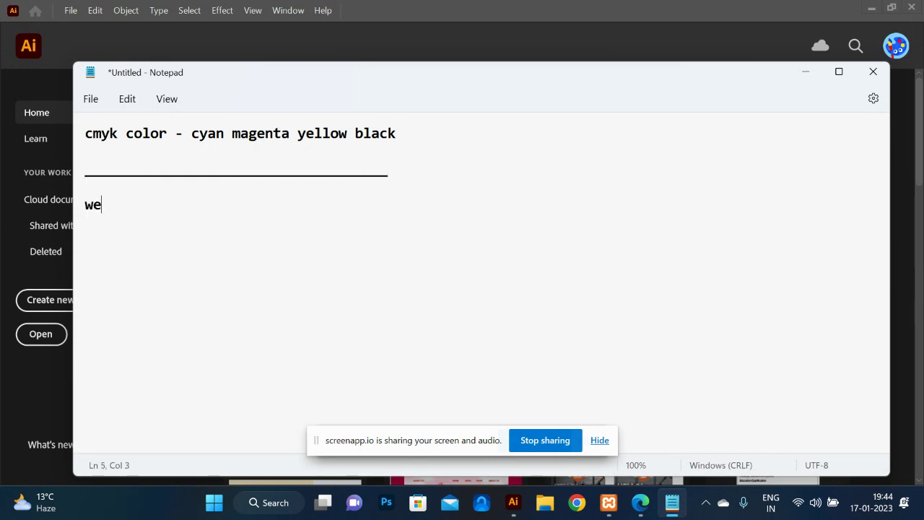
pyautogui.write('b - rgb - red ')
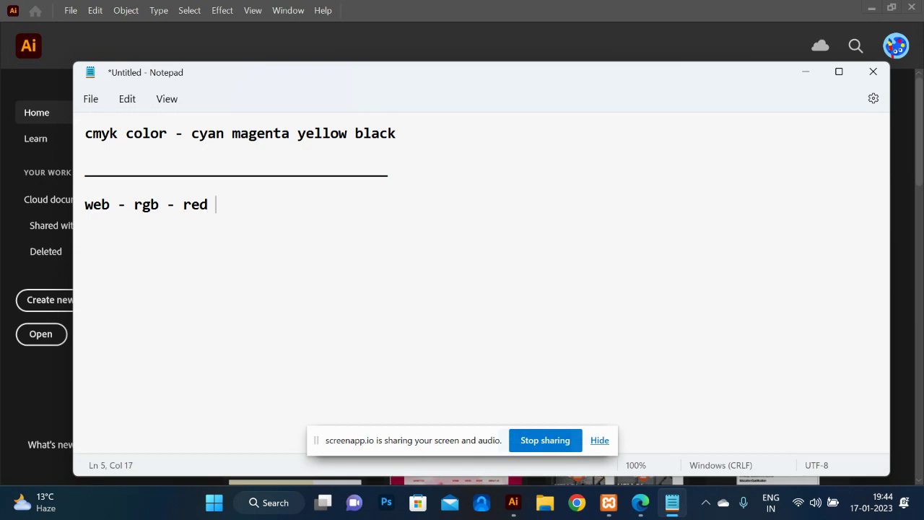
pyautogui.write('green blue')
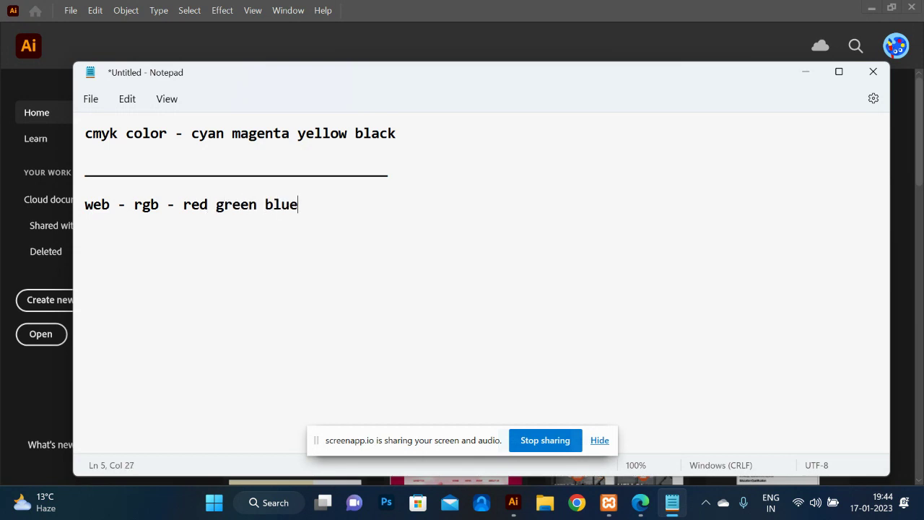
# - Insert an extra blank line above the separator and prefix the cmyk line with "color mode -"
pyautogui.press('Up')
pyautogui.press('Up')
pyautogui.press('Up')
pyautogui.press('Return')
pyautogui.press('Up')
pyautogui.press('Up')
pyautogui.write('color mo')
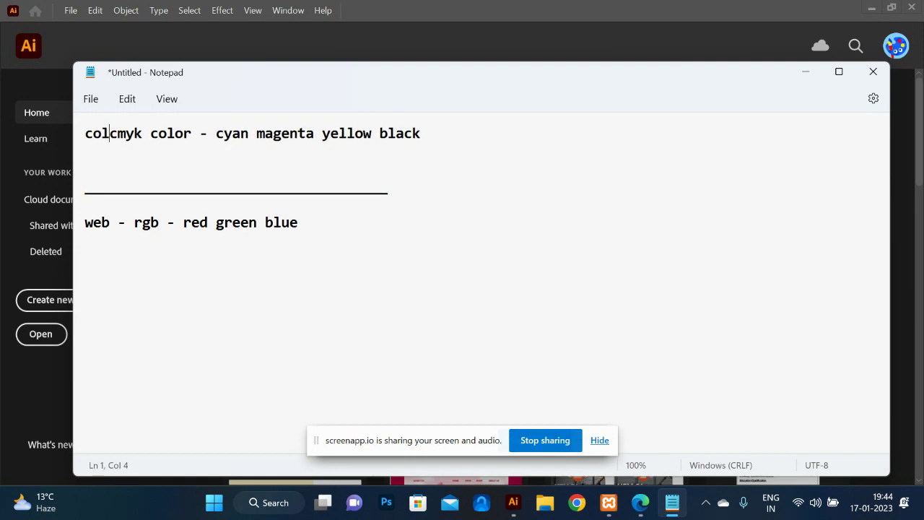
pyautogui.write('de -')
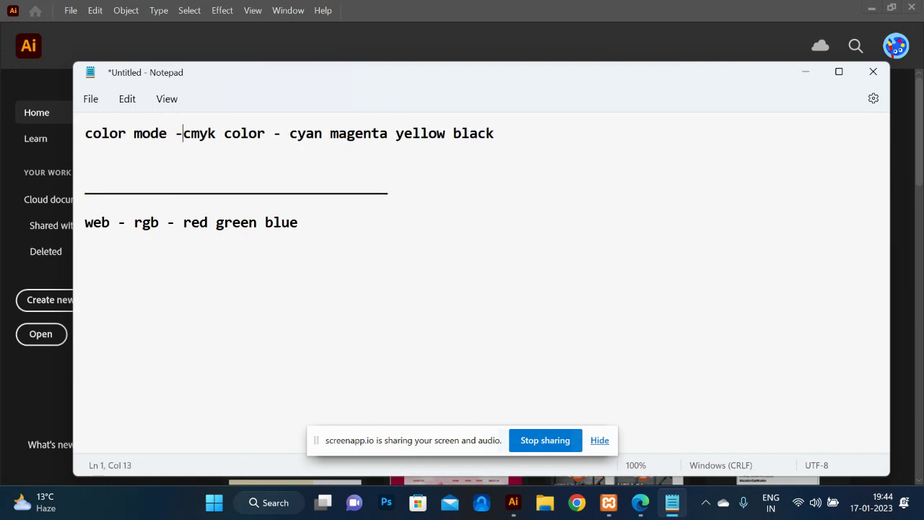
# - Write "resulation - 300 ppi/dpi" between the cmyk line and the separator
pyautogui.click(85, 150)
pyautogui.write('resulation -')
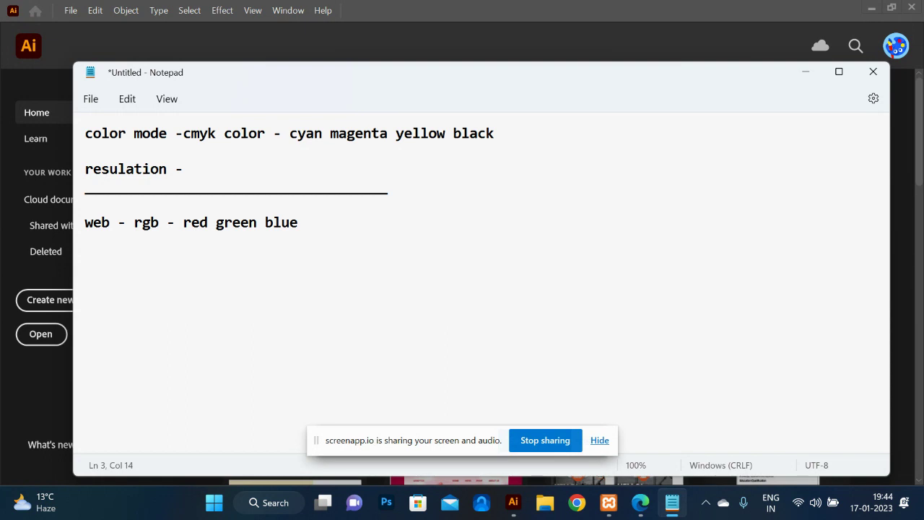
pyautogui.write(' 300ppi/dep')
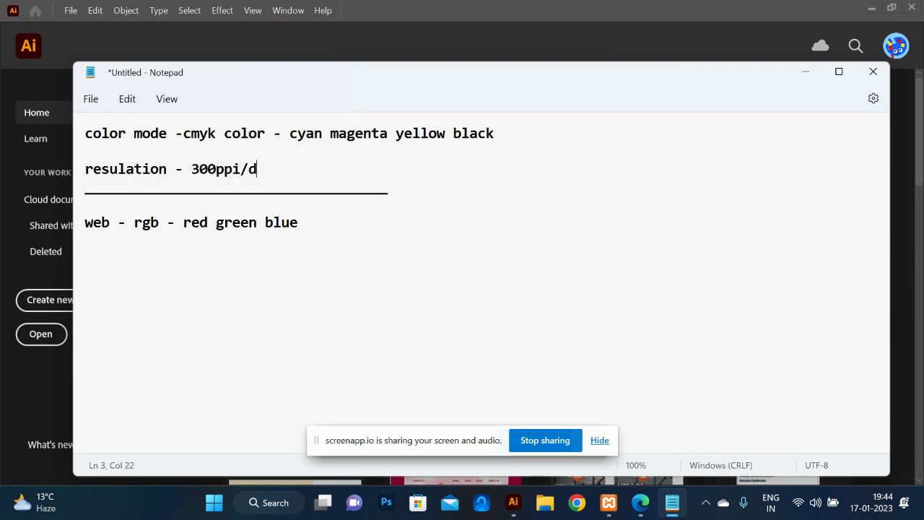
pyautogui.press('BackSpace')
pyautogui.press('BackSpace')
pyautogui.write('pi')
pyautogui.press('Left')
pyautogui.press('Left')
pyautogui.press('Left')
pyautogui.press('Left')
pyautogui.press('Left')
pyautogui.press('Left')
pyautogui.press('Left')
pyautogui.press('Right')
pyautogui.press('Right')
pyautogui.press('Right')
pyautogui.press('Right')
pyautogui.press('Right')
pyautogui.press('Right')
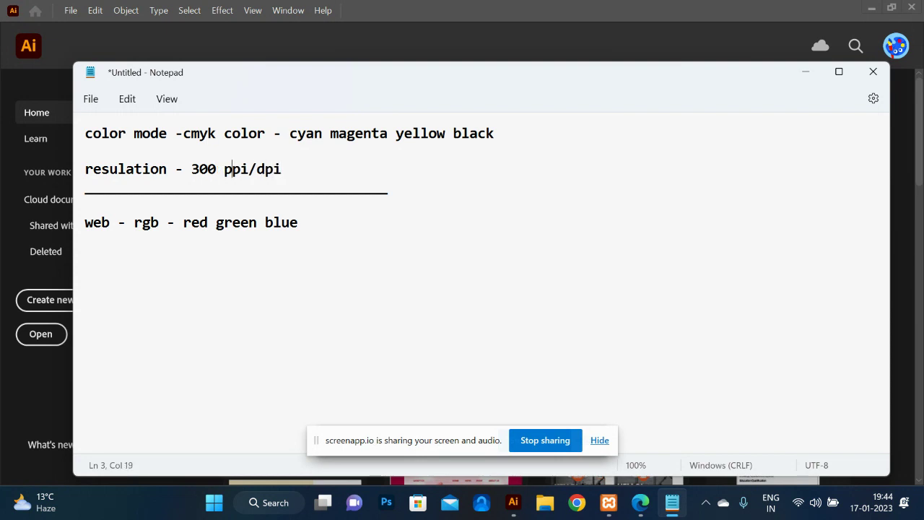
pyautogui.press('Right')
pyautogui.press('Right')
# - Append "- pixel per inch / dot per inch" to the 300 ppi/dpi line
pyautogui.write('- pixel per ich')
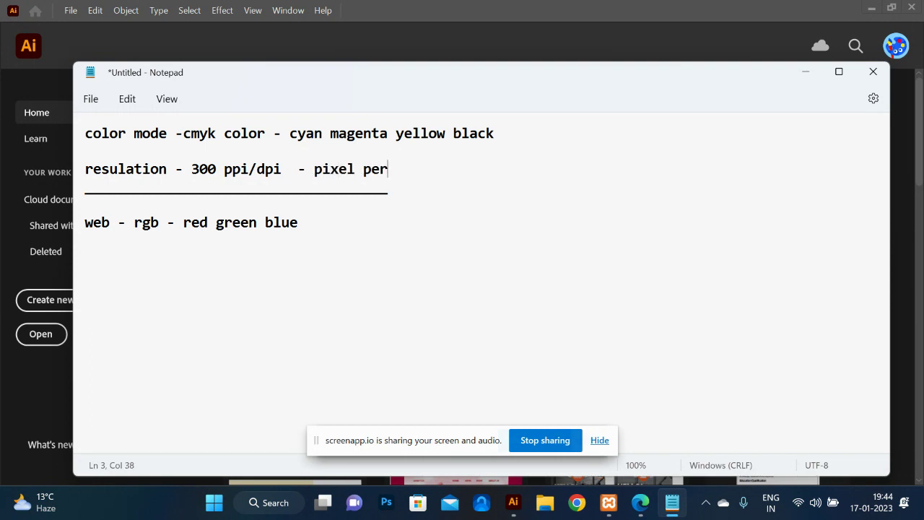
pyautogui.press('BackSpace')
pyautogui.press('BackSpace')
pyautogui.write('nch / dot')
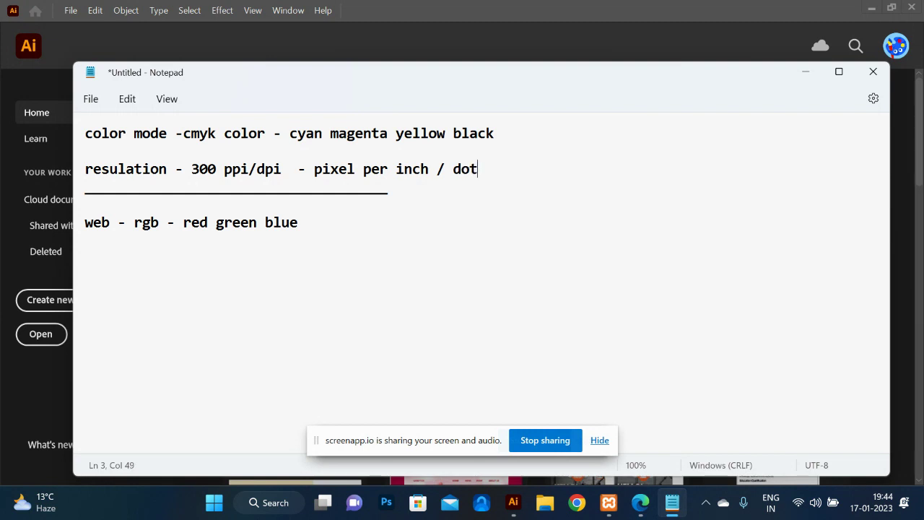
pyautogui.write(' per inch')
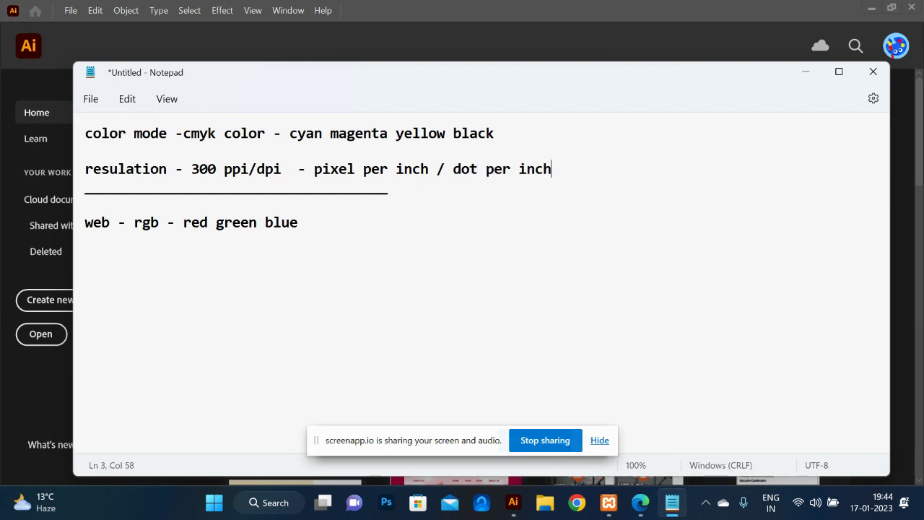
pyautogui.press('Left')
pyautogui.press('Left')
pyautogui.press('Left')
pyautogui.press('Left')
pyautogui.press('Left')
pyautogui.press('Left')
pyautogui.press('Left')
pyautogui.press('Left')
pyautogui.press('Left')
pyautogui.press('Left')
pyautogui.press('Left')
pyautogui.press('Left')
pyautogui.press('Left')
pyautogui.press('Left')
pyautogui.press('Left')
pyautogui.press('Left')
pyautogui.press('Left')
pyautogui.press('Left')
pyautogui.press('Left')
pyautogui.press('Left')
# - Add the line "rgb color - red green blue" below the web line, separated by a blank line
pyautogui.click(85, 222)
pyautogui.press('Down')
pyautogui.press('Return')
pyautogui.write('rgb col')
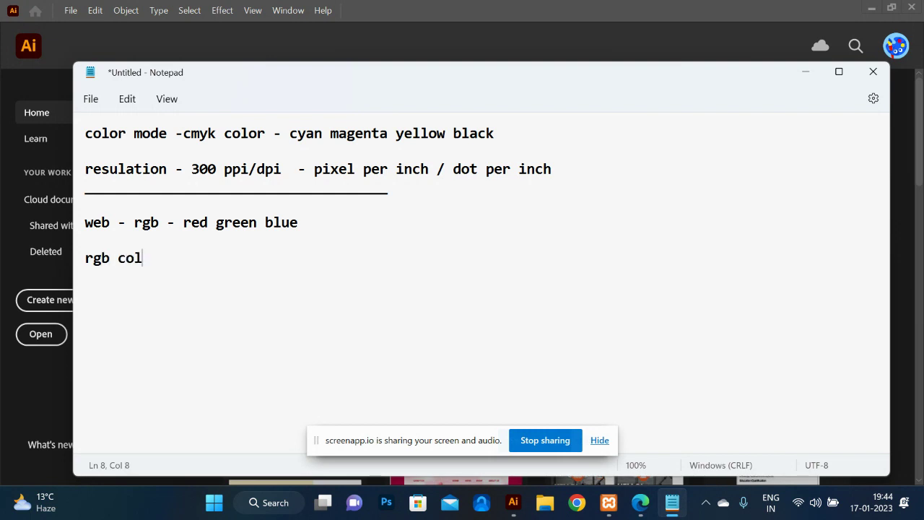
pyautogui.write('or - red gr')
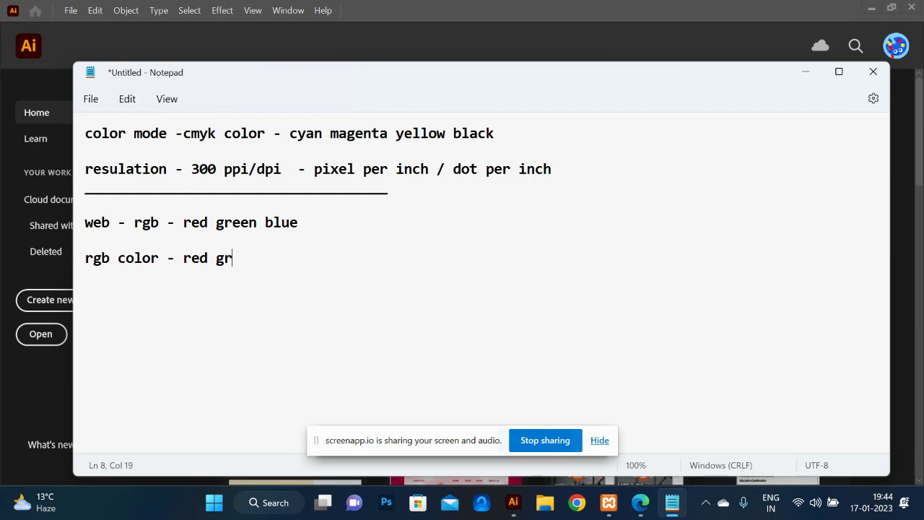
pyautogui.write('een blue')
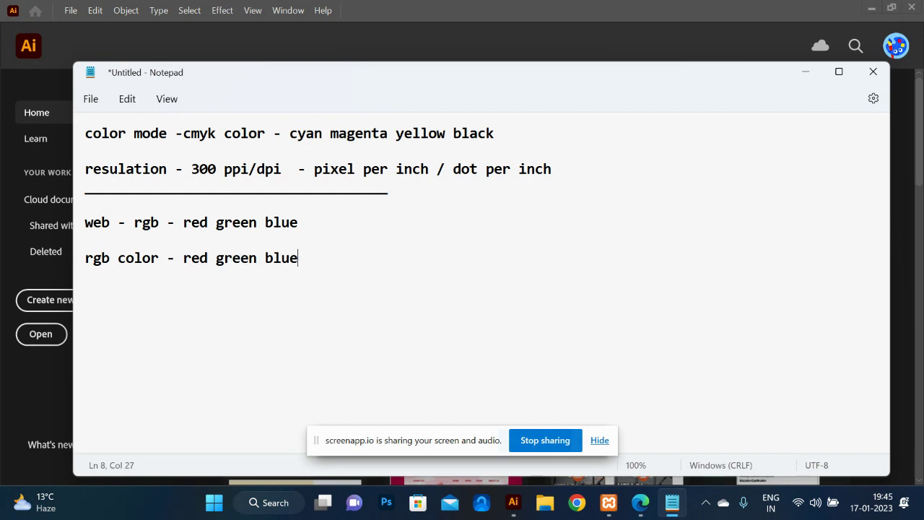
# - Add the line "resulation - 72ppi" below the rgb color line, separated by a blank line
pyautogui.press('Return')
pyautogui.press('Return')
pyautogui.write('resulation')
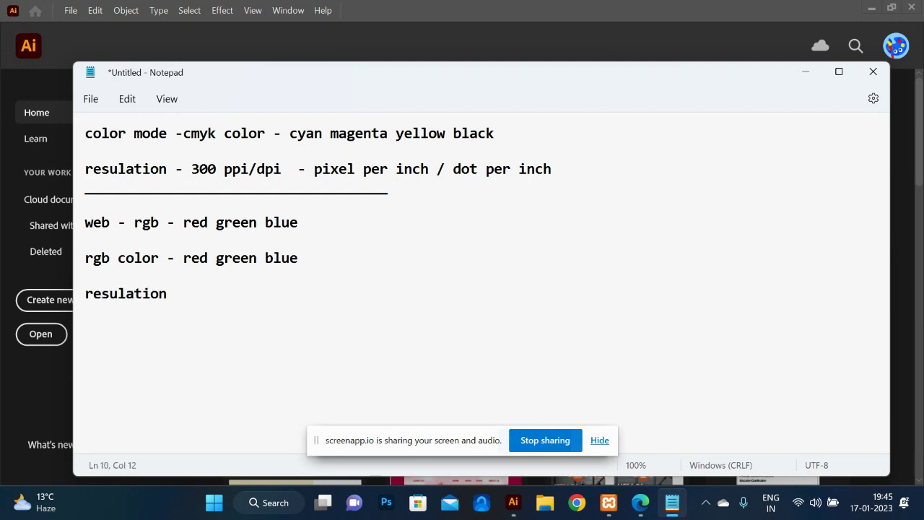
pyautogui.press('BackSpace')
pyautogui.write('- 72ppi')
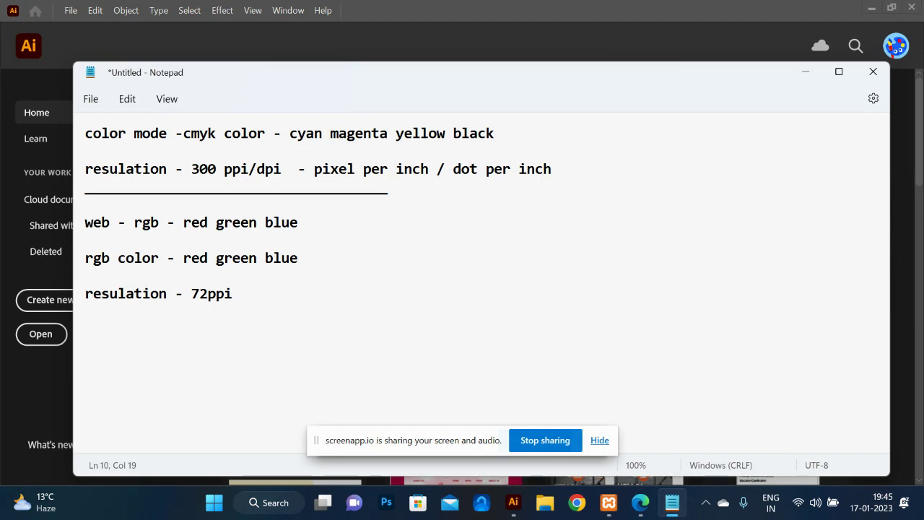
# - Switch back to Illustrator and start setting up a new document
pyautogui.hotkey('alt', 'Tab')
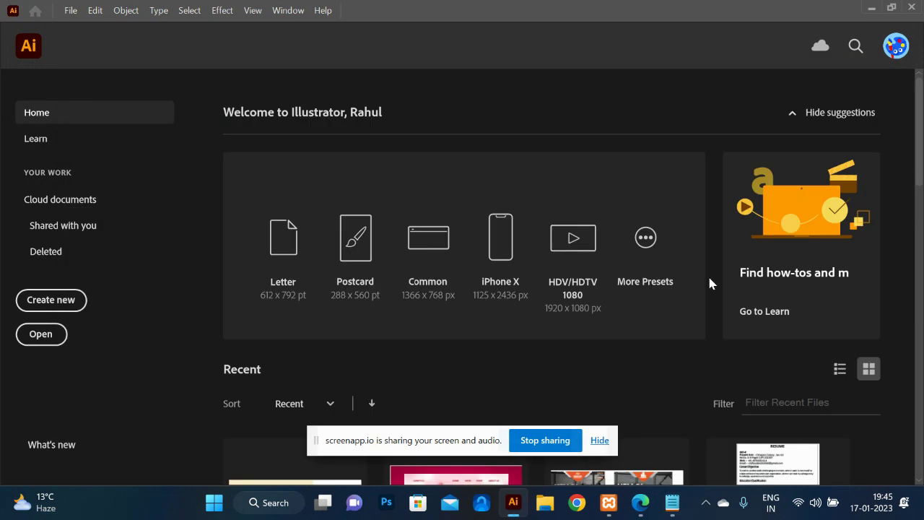
pyautogui.click(71, 10)
pyautogui.click(103, 27)
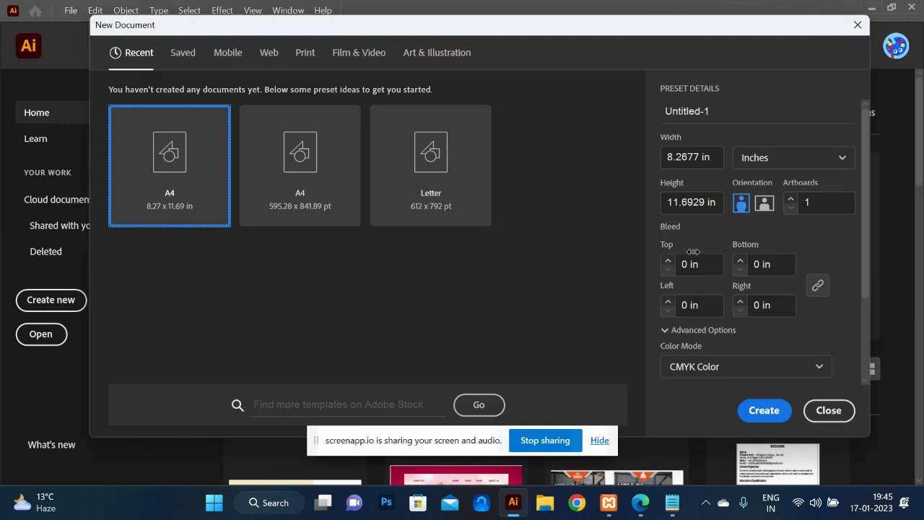
# - Examine the width and height values of the A4 preset in the new document setup
pyautogui.click(702, 157)
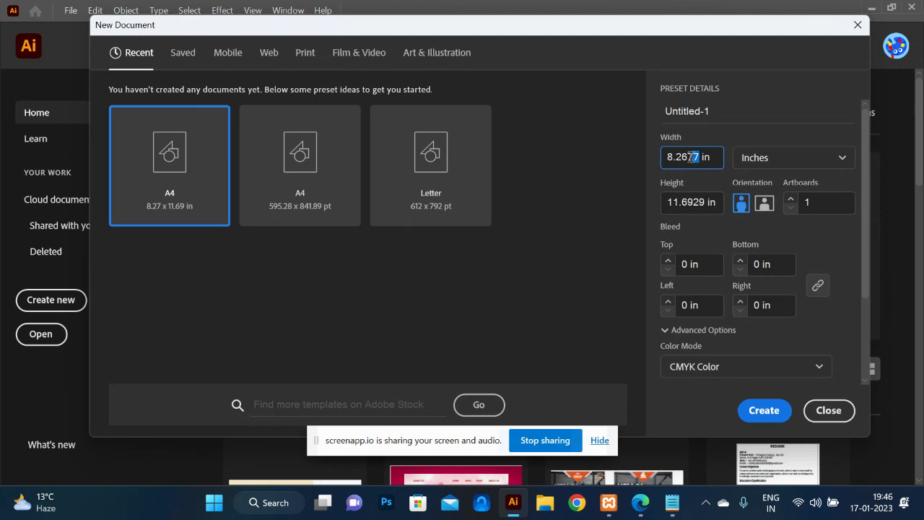
pyautogui.doubleClick(702, 157)
pyautogui.click(705, 202)
pyautogui.doubleClick(705, 201)
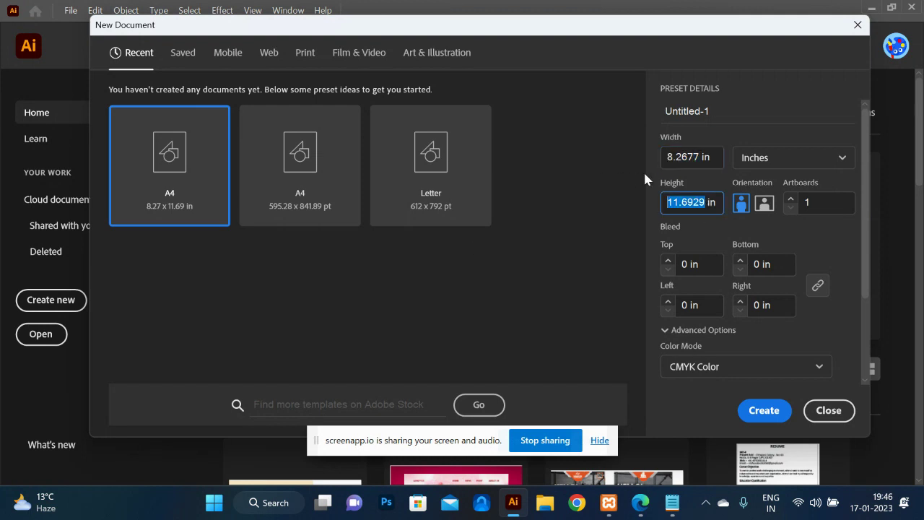
pyautogui.click(680, 157)
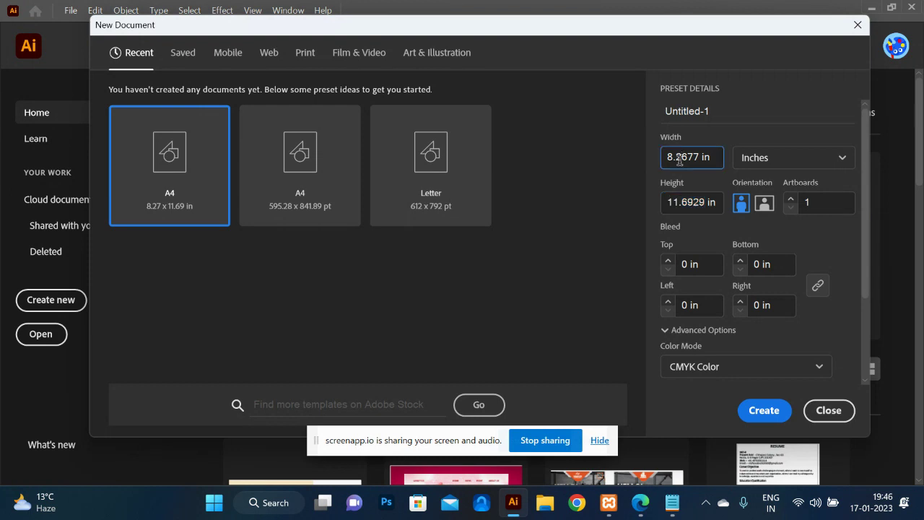
pyautogui.moveTo(706, 156); pyautogui.dragTo(660, 159)
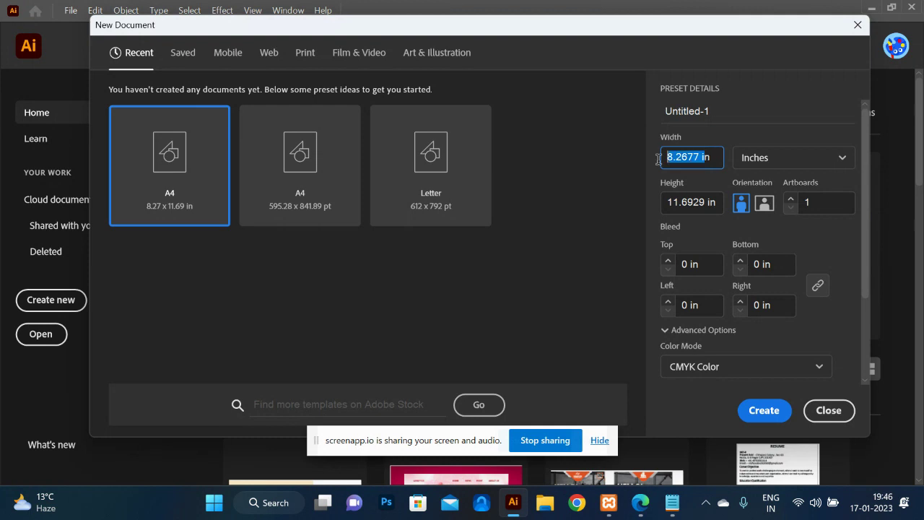
pyautogui.press('Tab')
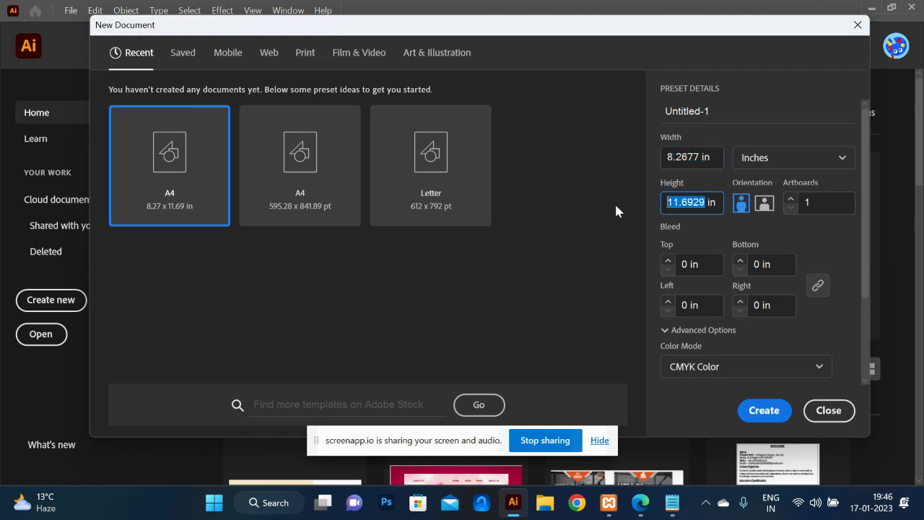
# - Review the available color modes and raster effects resolutions, keeping CMYK Color and High (300 ppi)
pyautogui.scroll(-3, 782, 356)
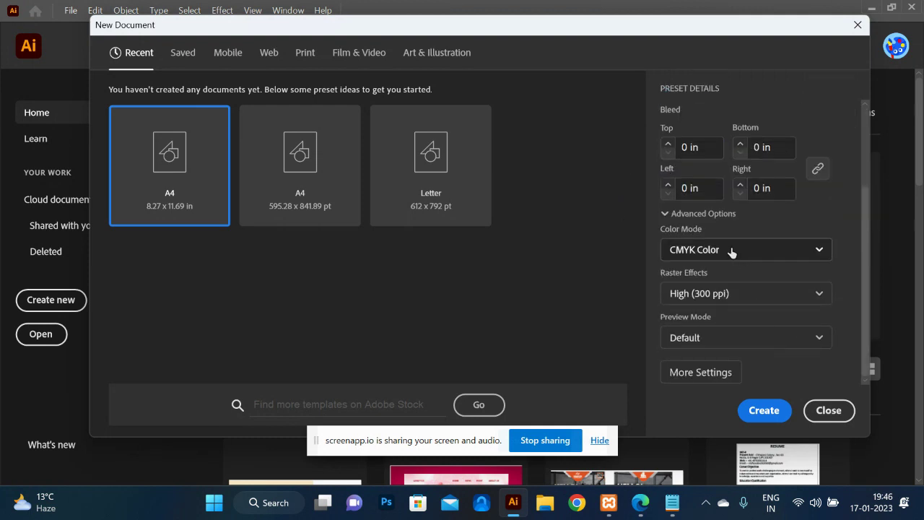
pyautogui.click(761, 253)
pyautogui.click(729, 254)
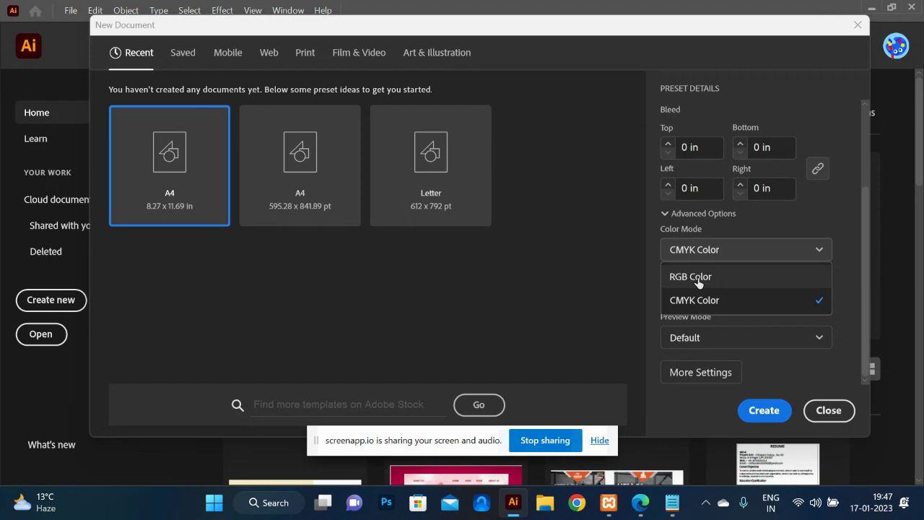
pyautogui.click(828, 228)
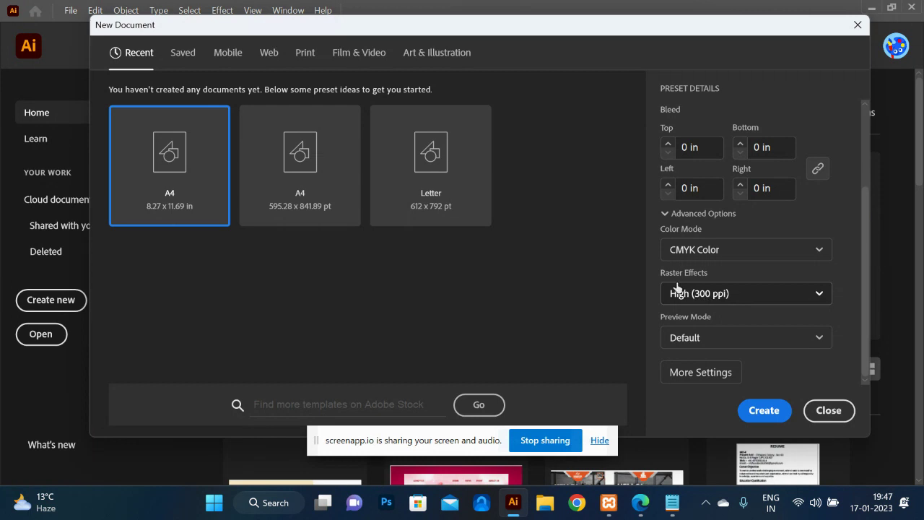
pyautogui.click(728, 298)
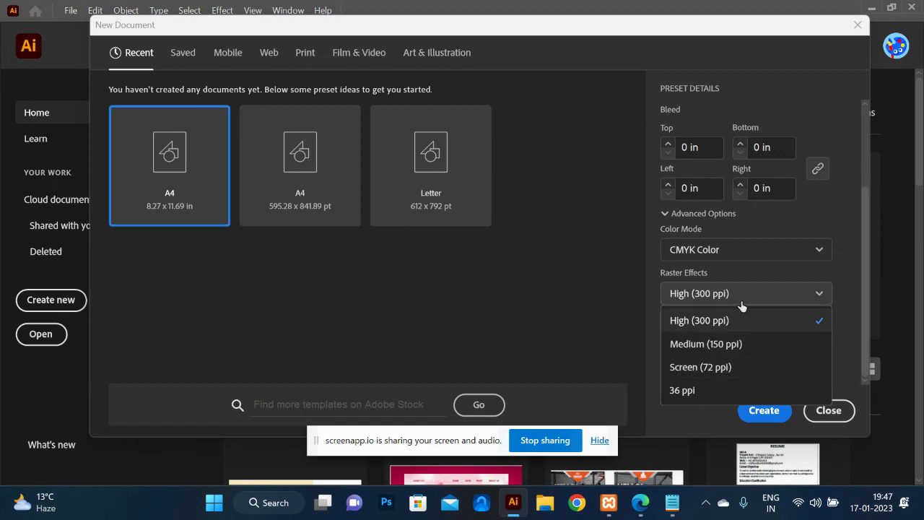
pyautogui.click(749, 277)
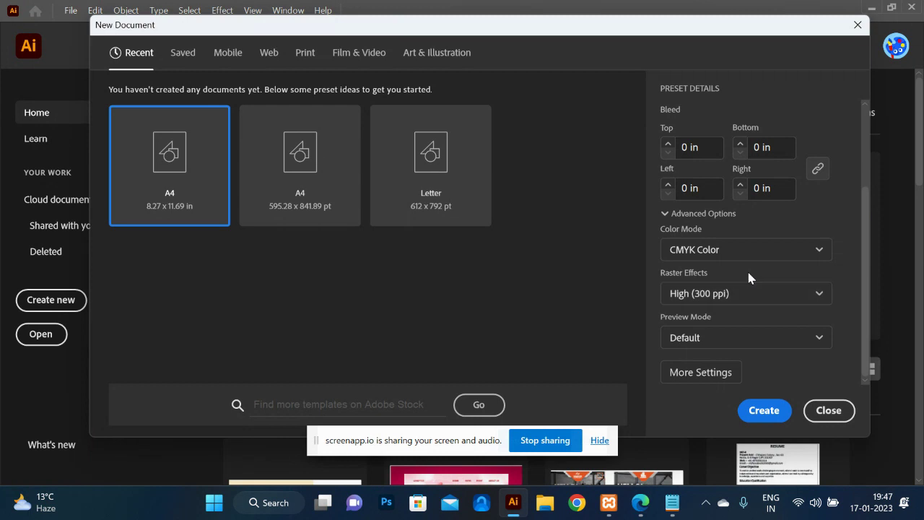
# - Create the A4 document with CMYK Color mode and High (300 ppi) raster effects
pyautogui.click(765, 410)
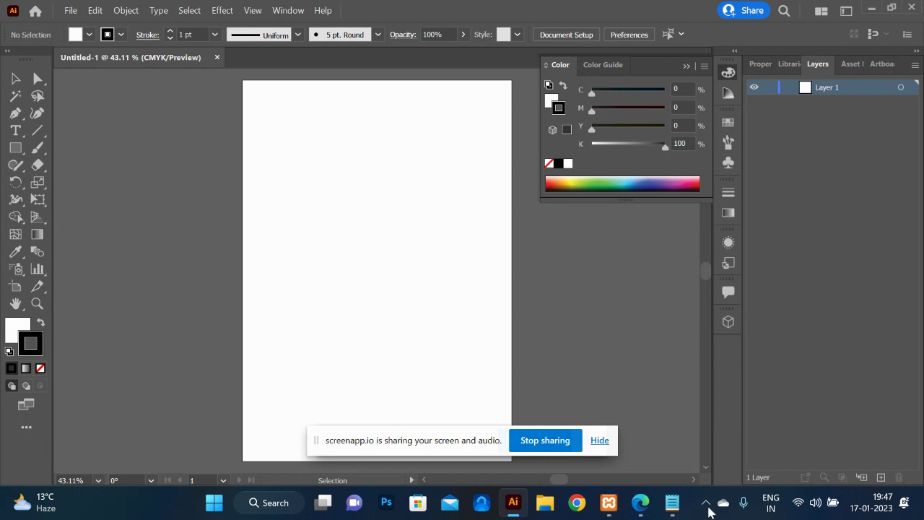
# - Switch to Notepad and add an underscore divider line below "resulation - 72ppi", with blank lines around it
pyautogui.click(673, 503)
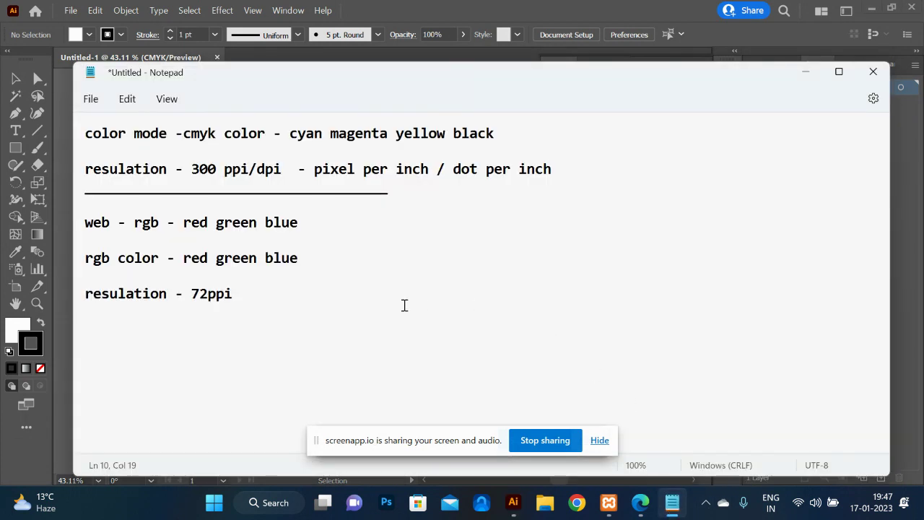
pyautogui.press('Return')
pyautogui.press('Return')
pyautogui.write('______________________________')
pyautogui.press('Return')
pyautogui.press('Return')
# - Write the note "artboard - shift + O" below the new divider line
pyautogui.write('a')
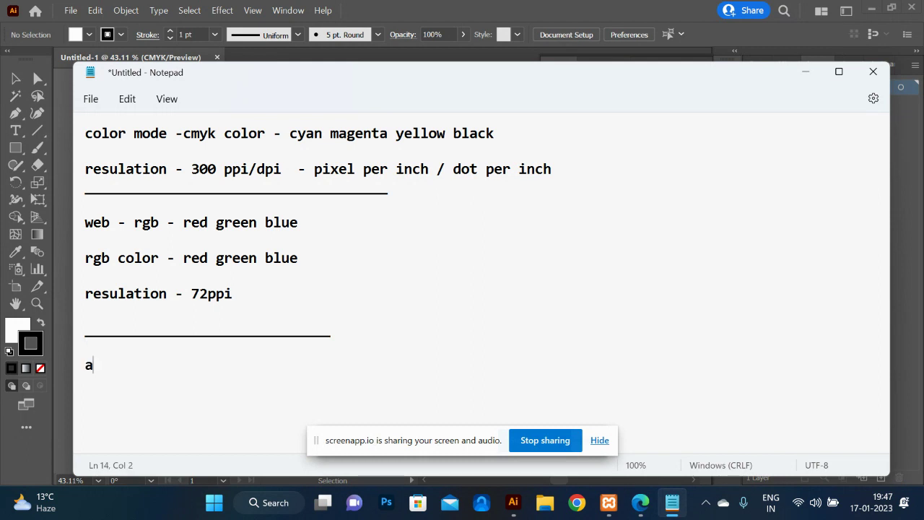
pyautogui.write('rtboardd')
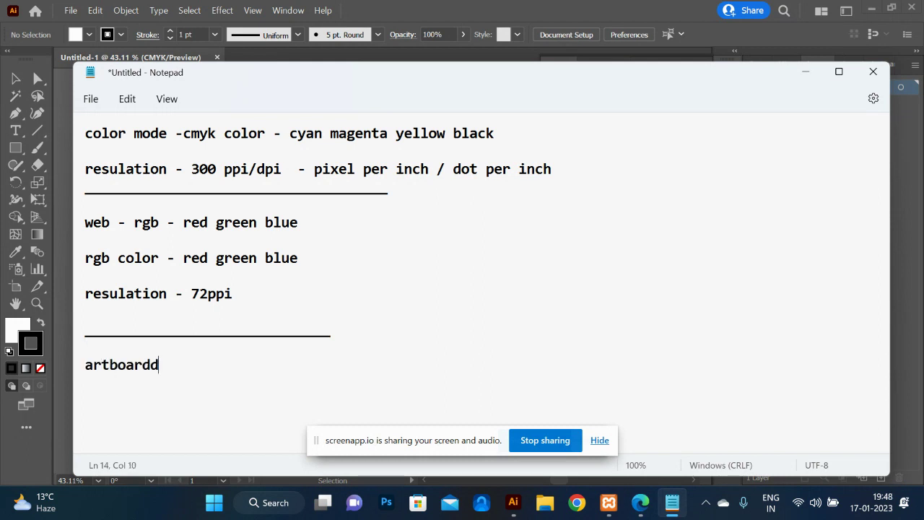
pyautogui.write(' - C')
pyautogui.press('BackSpace')
pyautogui.write('shift + PP')
pyautogui.press('BackSpace')
pyautogui.press('BackSpace')
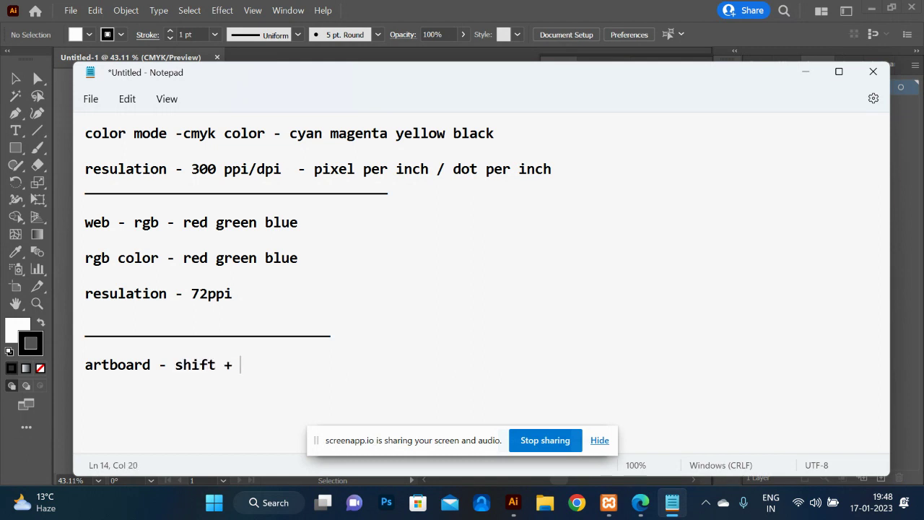
pyautogui.write('O')
# - Switch back to Illustrator and compare portrait and landscape orientation with the Artboard tool, leaving Artboard 1 in landscape
pyautogui.hotkey('alt', 'Tab')
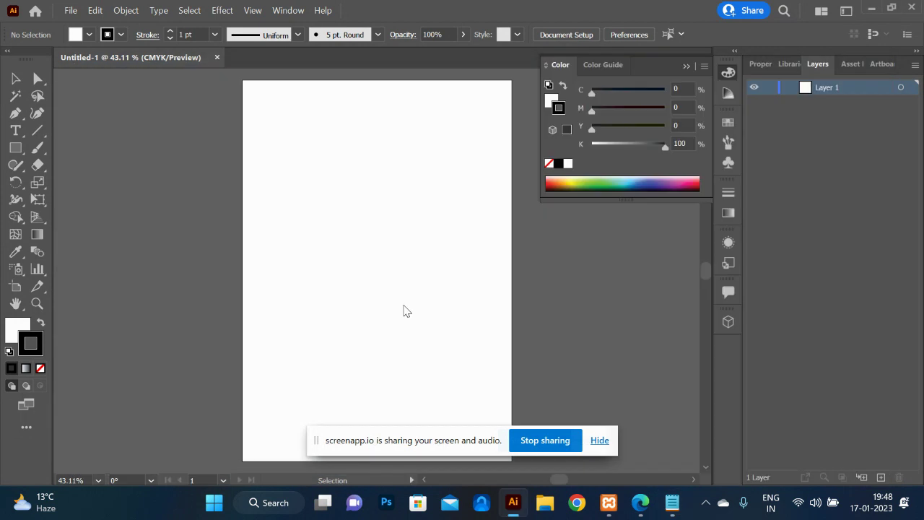
pyautogui.click(13, 291)
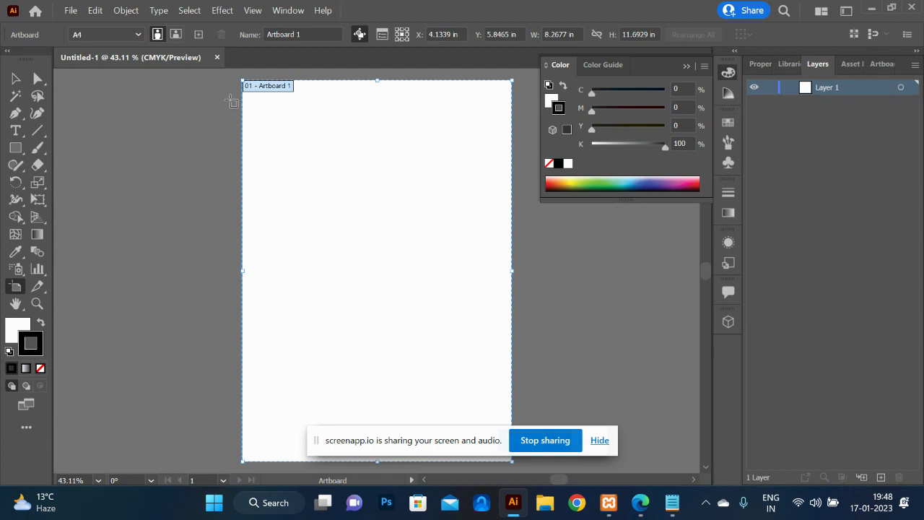
pyautogui.click(177, 36)
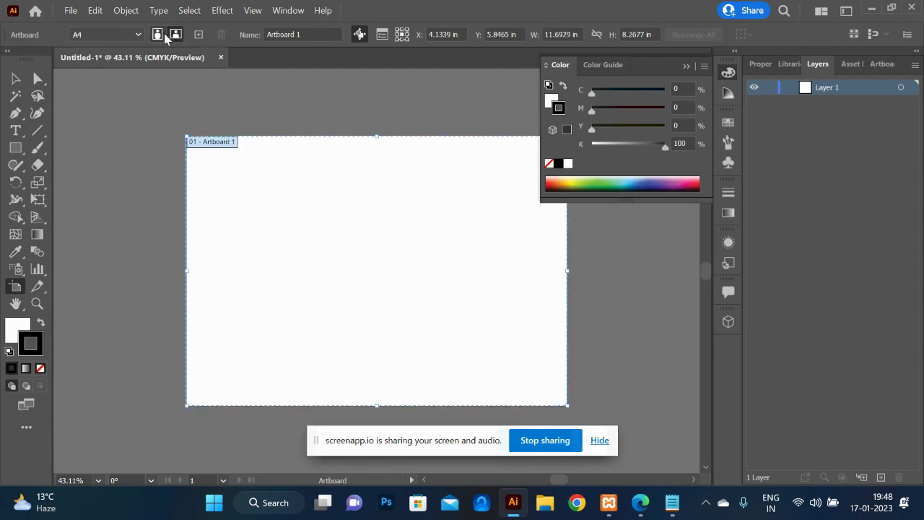
pyautogui.click(158, 34)
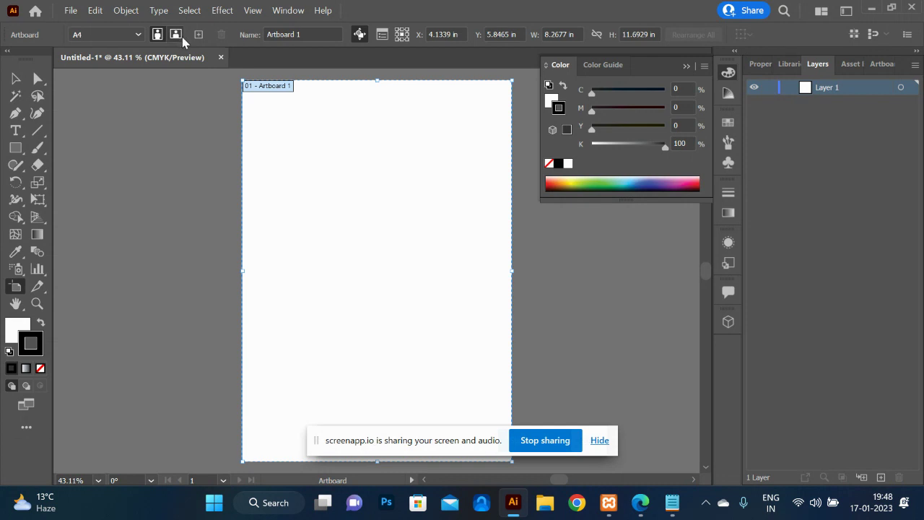
pyautogui.click(182, 38)
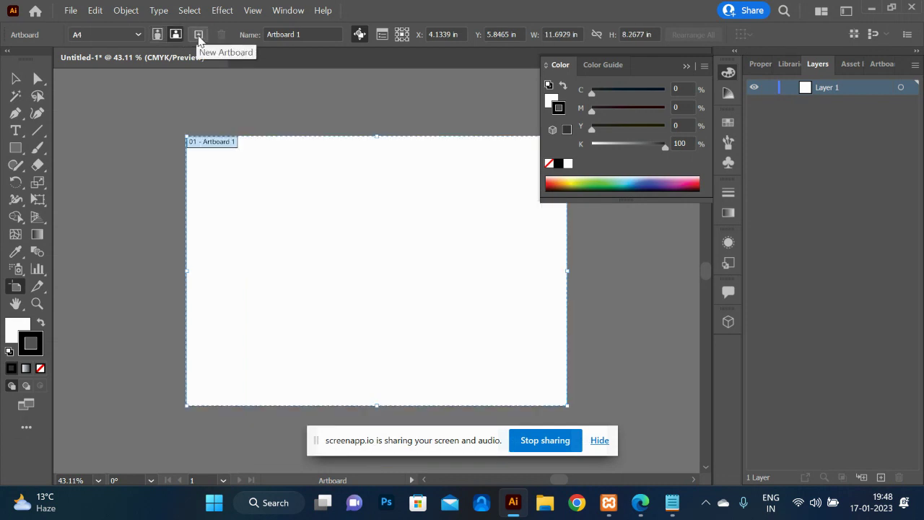
# - Add a second landscape artboard beside Artboard 1, delete it again and leave artboard editing
pyautogui.click(199, 35)
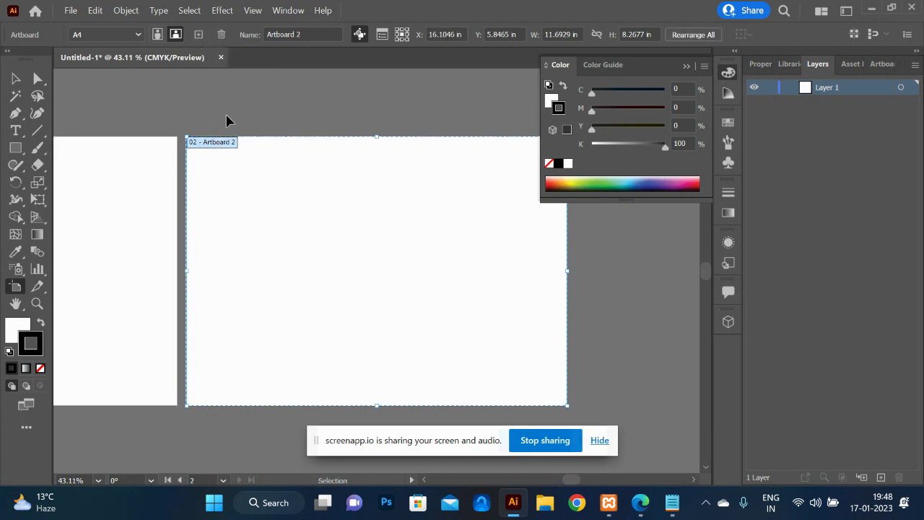
pyautogui.press('Delete')
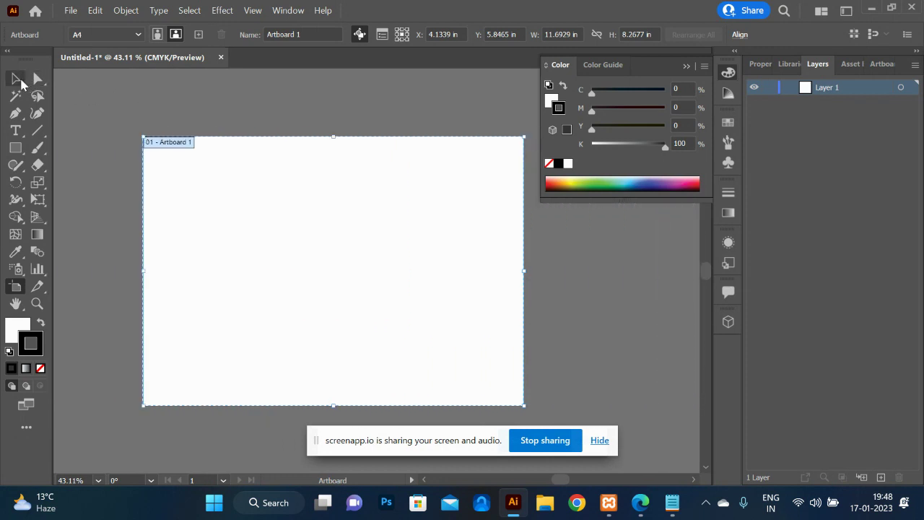
pyautogui.click(16, 81)
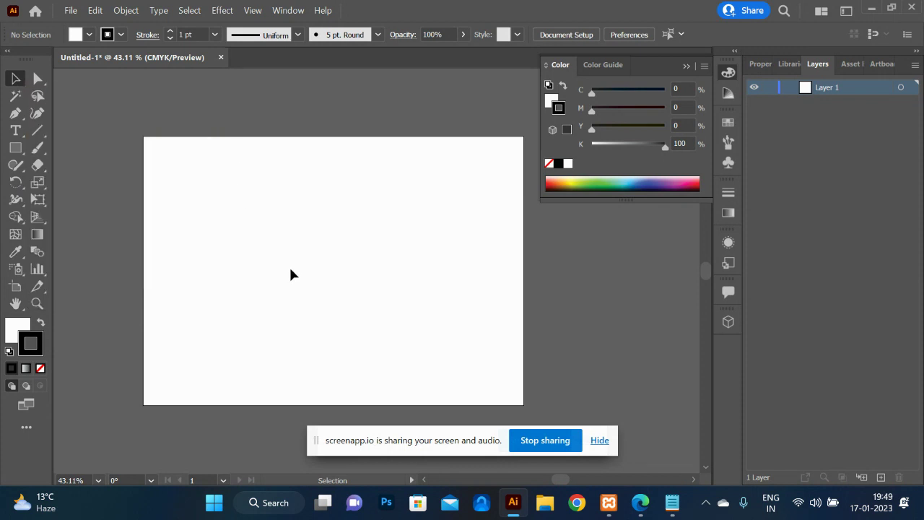
# - Draw two trial shapes with the Rectangle tool, undoing each, and draw a final square in the artboard's left half
pyautogui.click(15, 148)
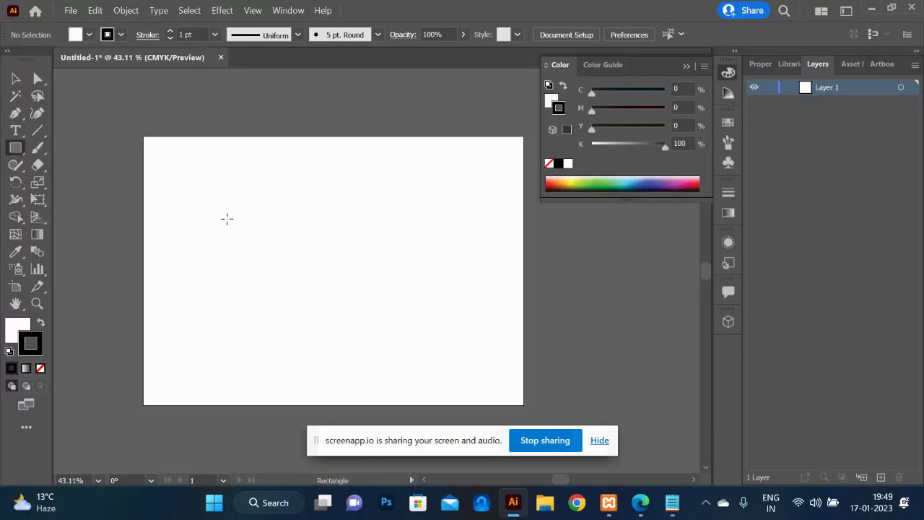
pyautogui.moveTo(206, 209); pyautogui.dragTo(329, 330)
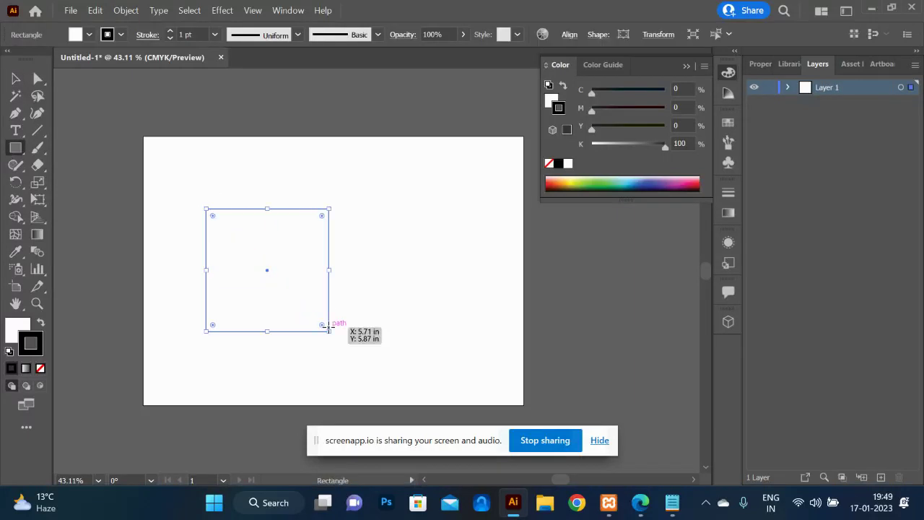
pyautogui.hotkey('ctrl', 'z')
pyautogui.moveTo(201, 205); pyautogui.dragTo(320, 266)
pyautogui.hotkey('ctrl', 'z')
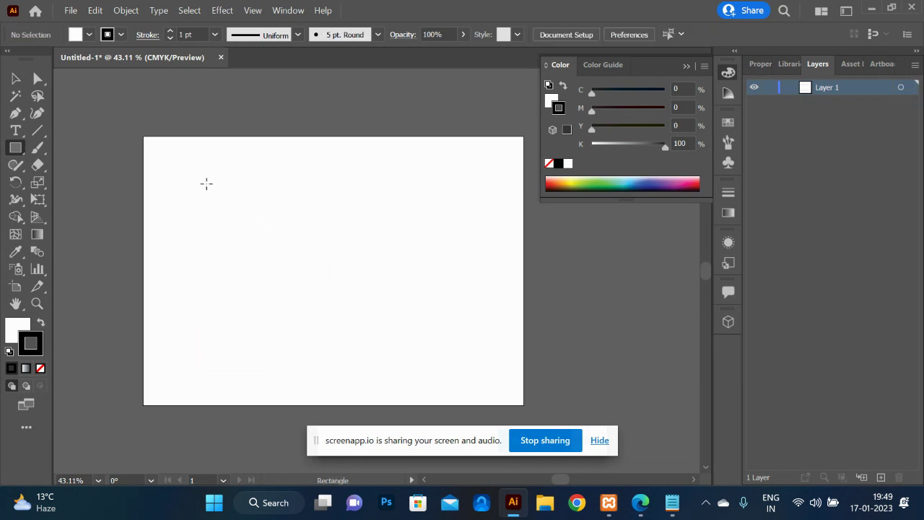
pyautogui.moveTo(202, 227); pyautogui.dragTo(325, 349)
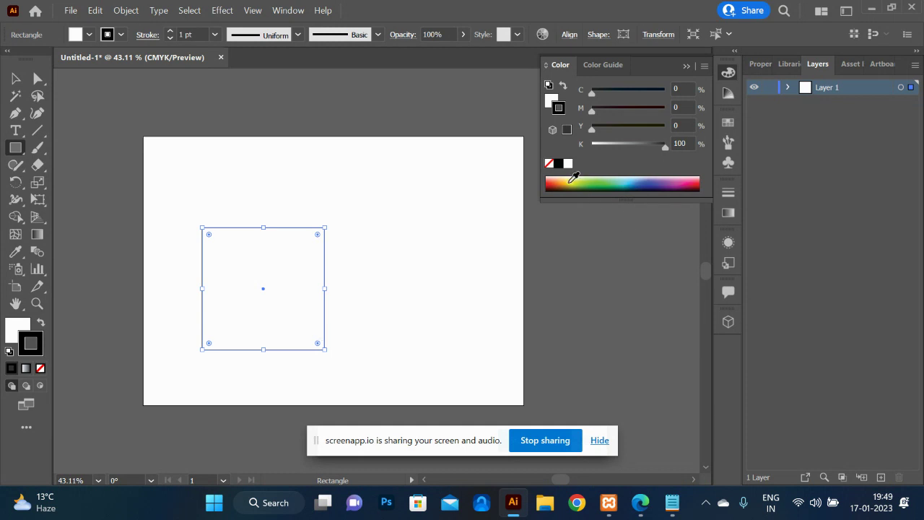
# - Set the square's stroke to orange (C 7.84, M 50.2, Y 100, K 0.39) and toggle the active color between fill and stroke
pyautogui.click(566, 177)
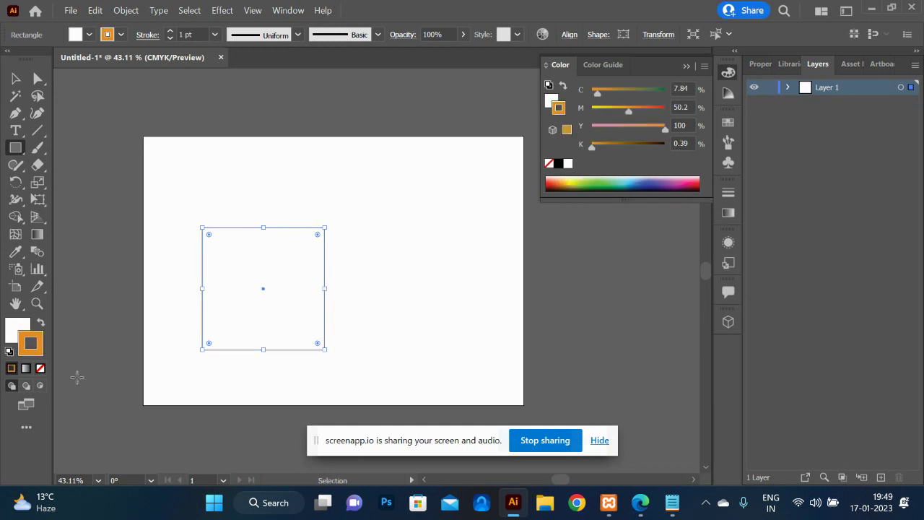
pyautogui.click(20, 332)
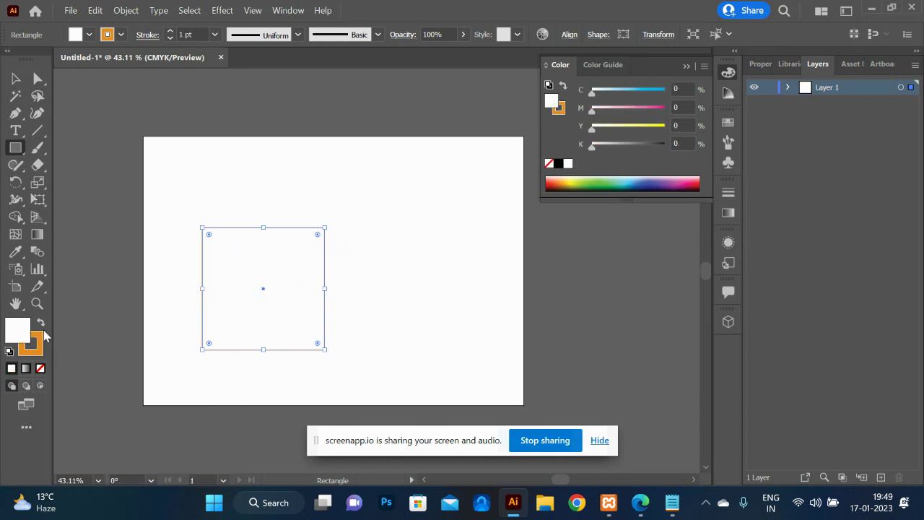
pyautogui.press('x')
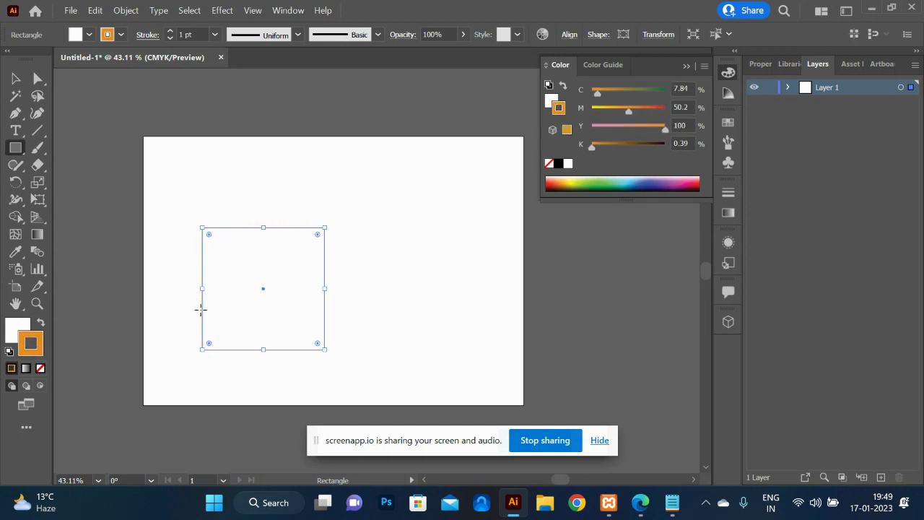
# - Set the square's fill to green 50D8AE
pyautogui.doubleClick(14, 329)
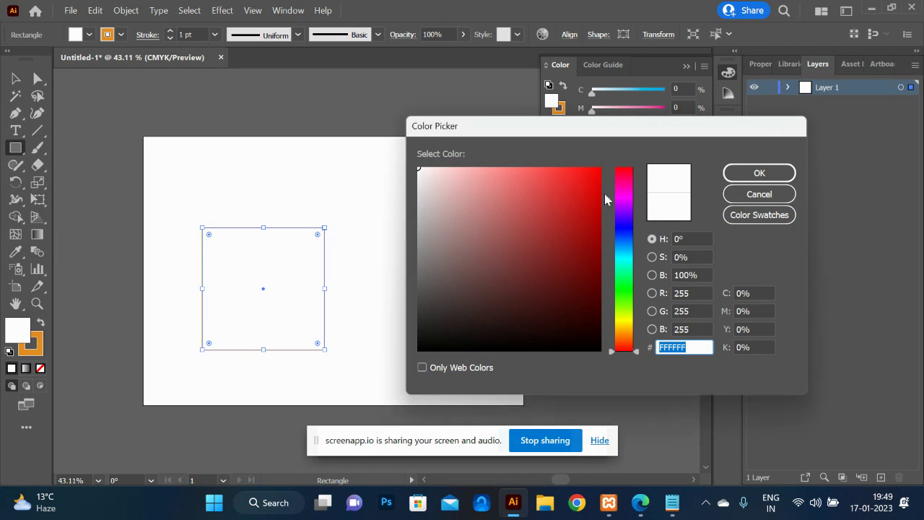
pyautogui.moveTo(623, 271)
pyautogui.mouseDown()
pyautogui.moveTo(621, 291)
pyautogui.moveTo(621, 269)
pyautogui.mouseUp()
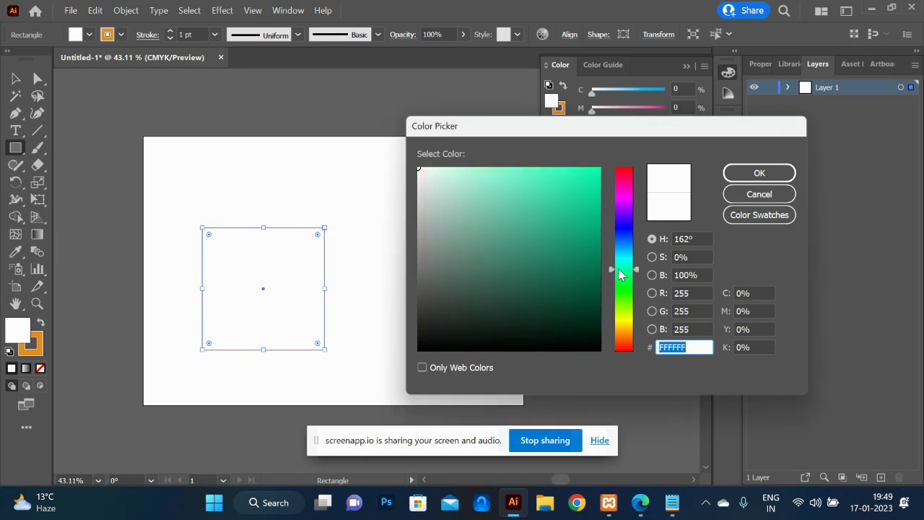
pyautogui.click(580, 215)
pyautogui.click(534, 194)
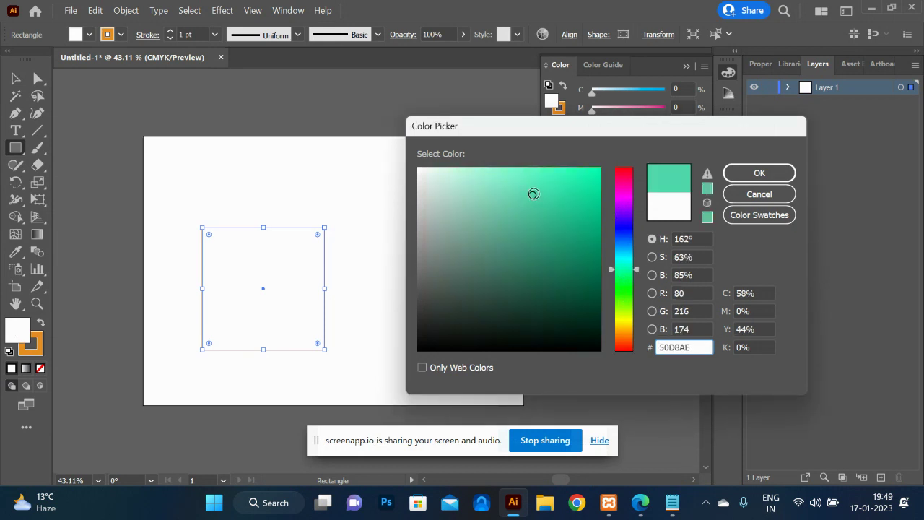
pyautogui.click(771, 174)
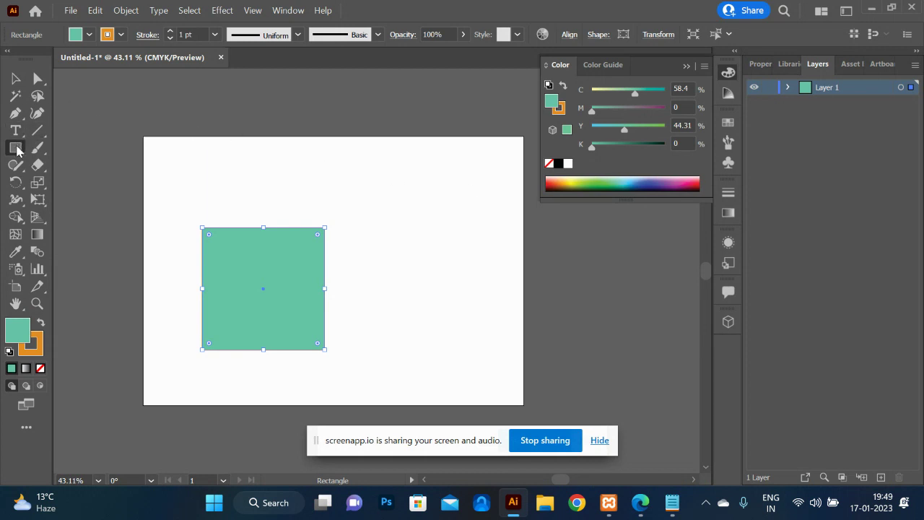
# - Draw a circle overlapping the square's upper-right corner with the Ellipse tool, undoing the trial ellipses
pyautogui.click(18, 149)
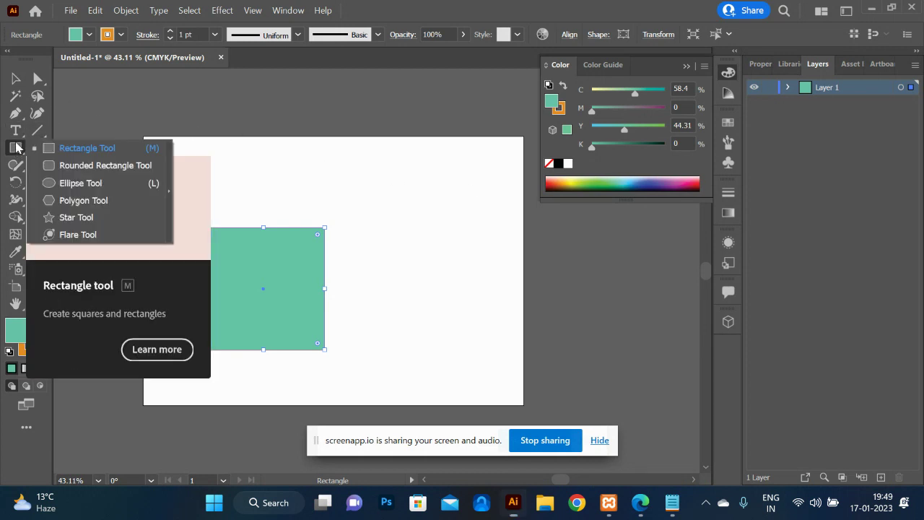
pyautogui.click(68, 183)
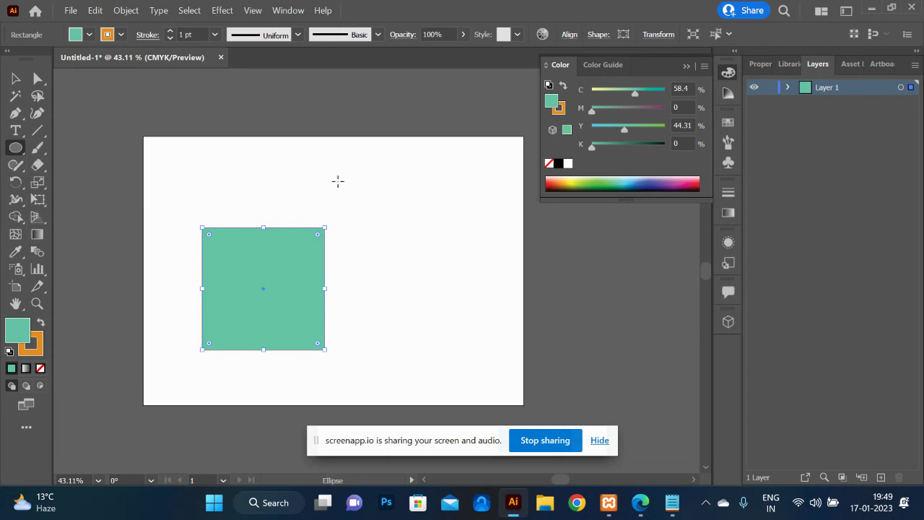
pyautogui.moveTo(263, 150)
pyautogui.mouseDown()
pyautogui.moveTo(384, 232)
pyautogui.moveTo(446, 334)
pyautogui.moveTo(408, 164)
pyautogui.moveTo(324, 235)
pyautogui.moveTo(453, 270)
pyautogui.moveTo(374, 145)
pyautogui.moveTo(351, 225)
pyautogui.moveTo(452, 213)
pyautogui.moveTo(445, 227)
pyautogui.moveTo(431, 221)
pyautogui.mouseUp()
pyautogui.hotkey('ctrl', 'z')
pyautogui.moveTo(279, 151)
pyautogui.mouseDown()
pyautogui.moveTo(424, 261)
pyautogui.moveTo(451, 258)
pyautogui.moveTo(438, 246)
pyautogui.mouseUp()
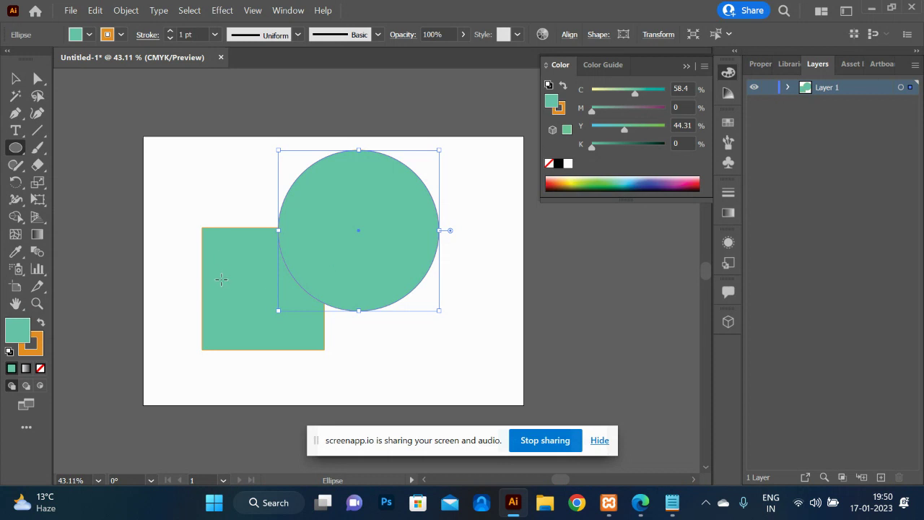
pyautogui.moveTo(226, 290); pyautogui.dragTo(60, 211)
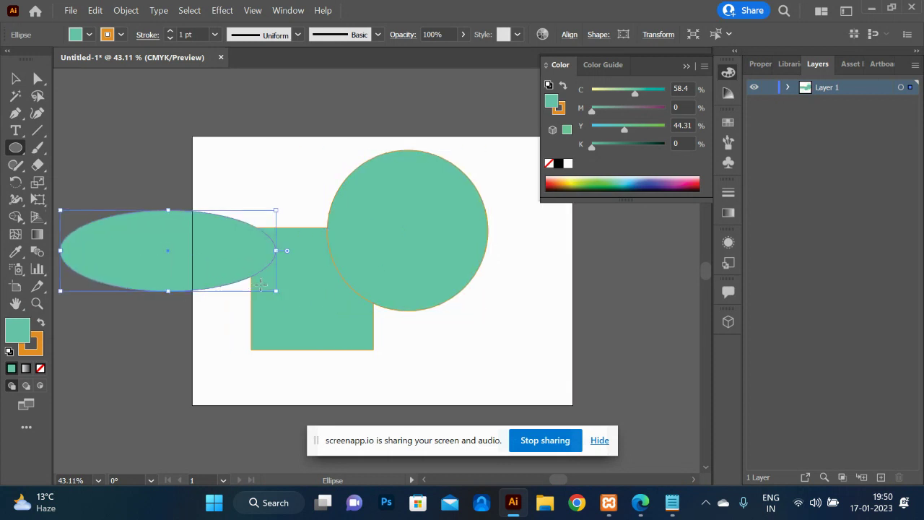
pyautogui.hotkey('ctrl', 'z')
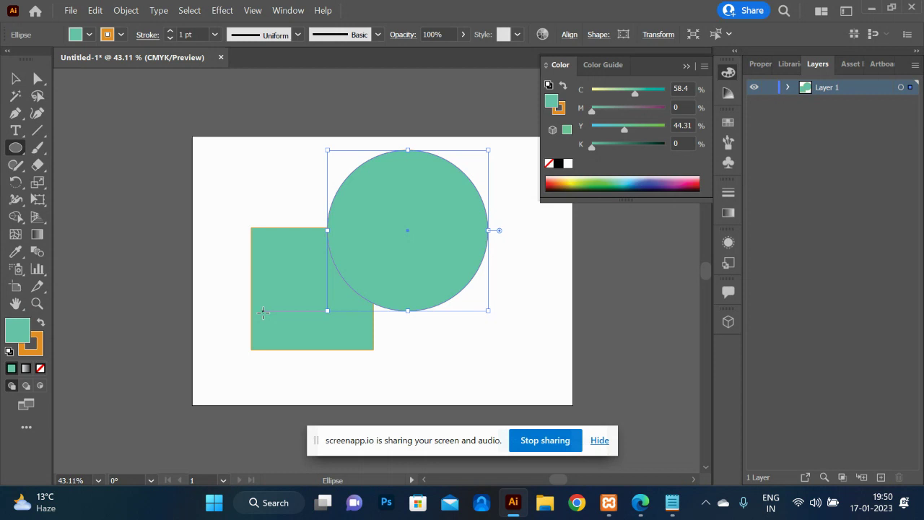
# - Reposition the circle slightly up and left, and move the square to overlap the circle's lower-right edge
pyautogui.press('v')
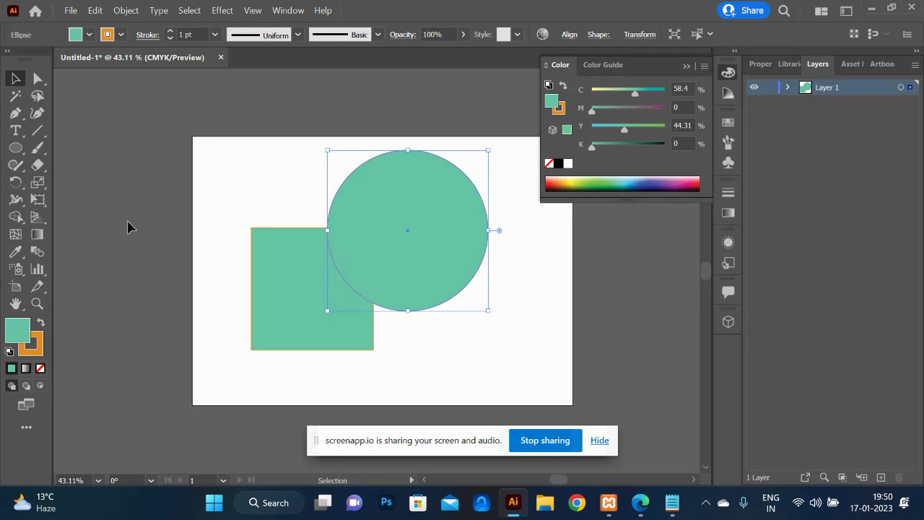
pyautogui.moveTo(289, 309); pyautogui.dragTo(299, 287)
pyautogui.moveTo(407, 250)
pyautogui.mouseDown()
pyautogui.moveTo(377, 216)
pyautogui.moveTo(396, 220)
pyautogui.moveTo(399, 244)
pyautogui.mouseUp()
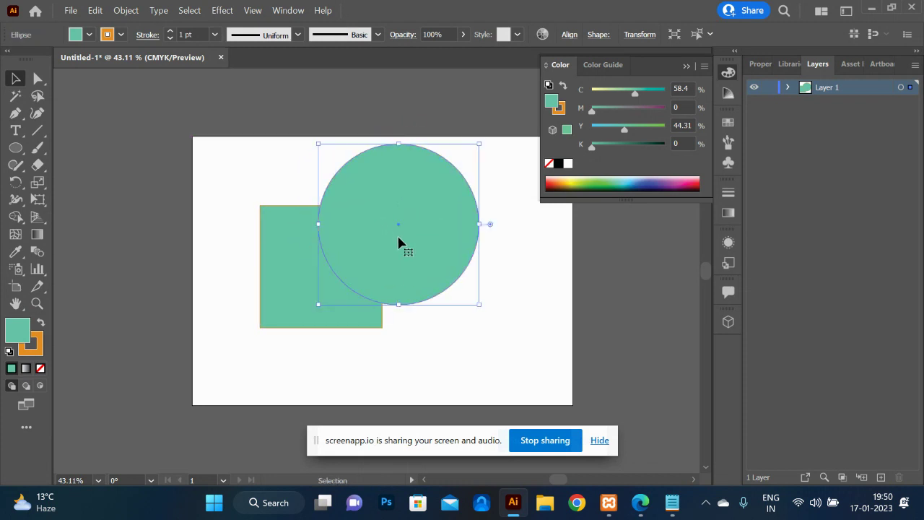
pyautogui.moveTo(285, 277); pyautogui.dragTo(462, 284)
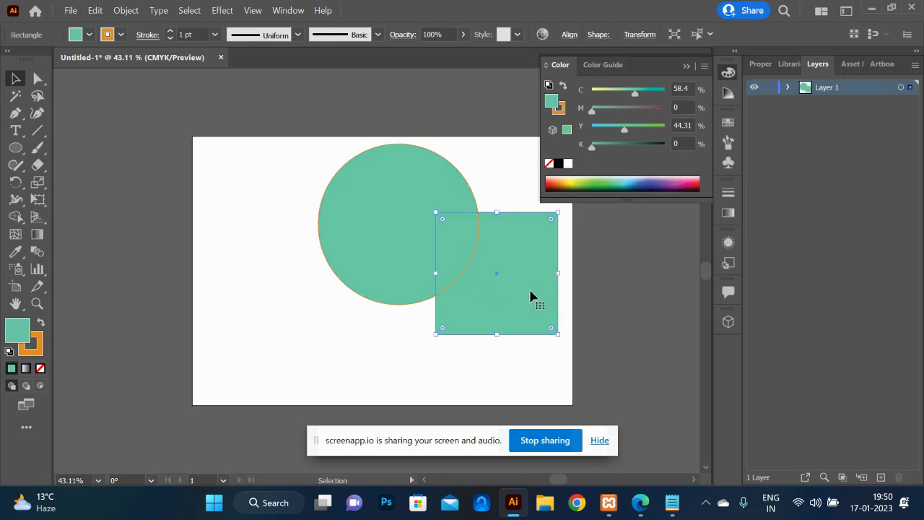
# - Set the square's fill to a bright pink of C 1.25, M 97.6, Y 10.52, K 0
pyautogui.doubleClick(25, 328)
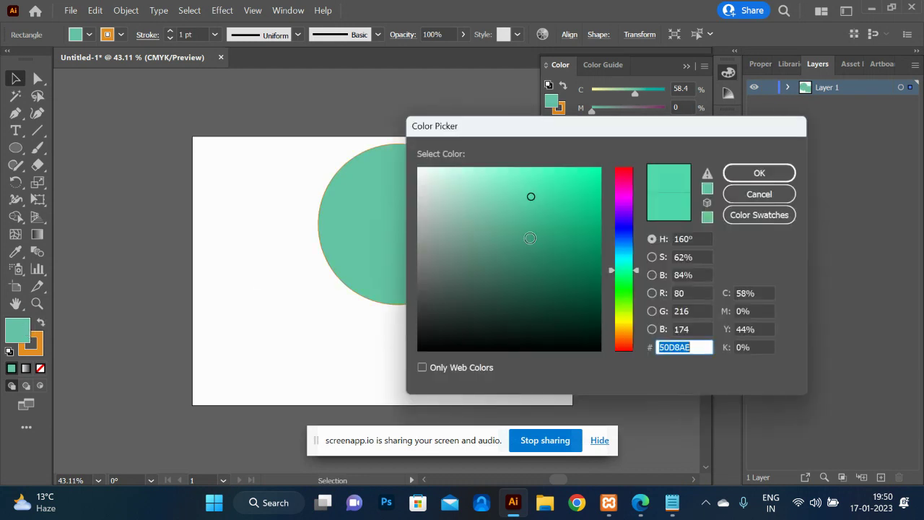
pyautogui.moveTo(625, 220); pyautogui.dragTo(628, 182)
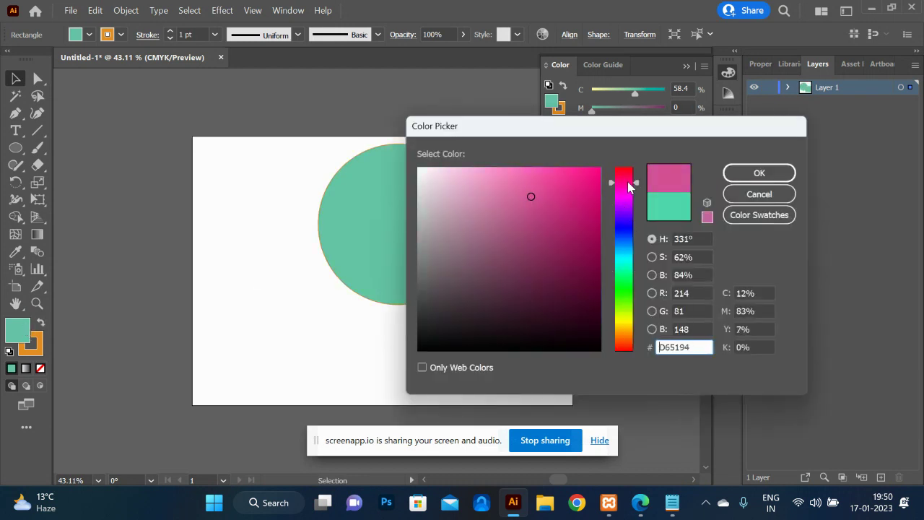
pyautogui.click(583, 181)
pyautogui.click(759, 173)
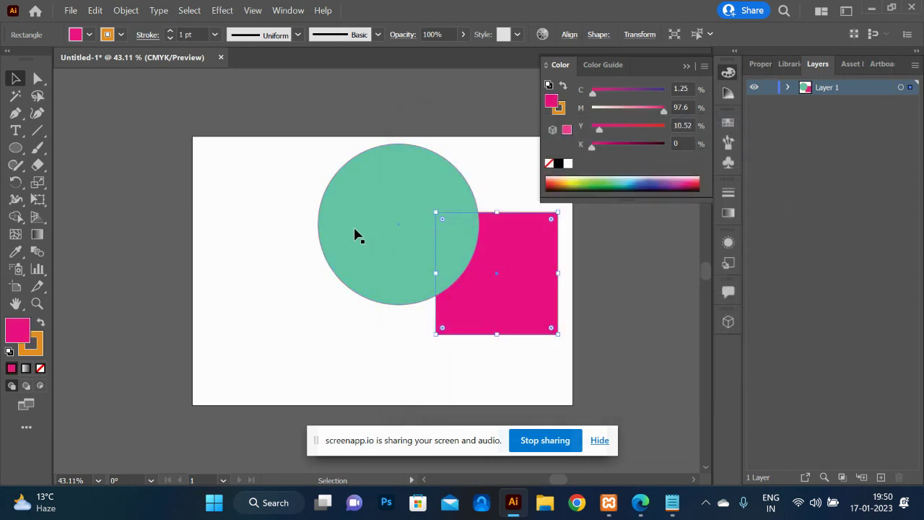
# - Move the green circle right over the pink square, and shift both shapes together toward the middle of the artboard
pyautogui.moveTo(382, 237); pyautogui.dragTo(417, 244)
pyautogui.click(609, 344)
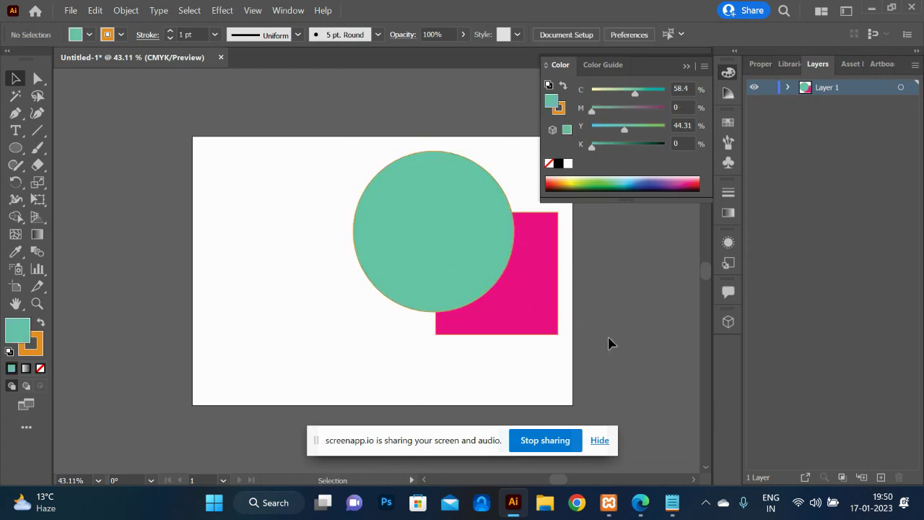
pyautogui.click(542, 311)
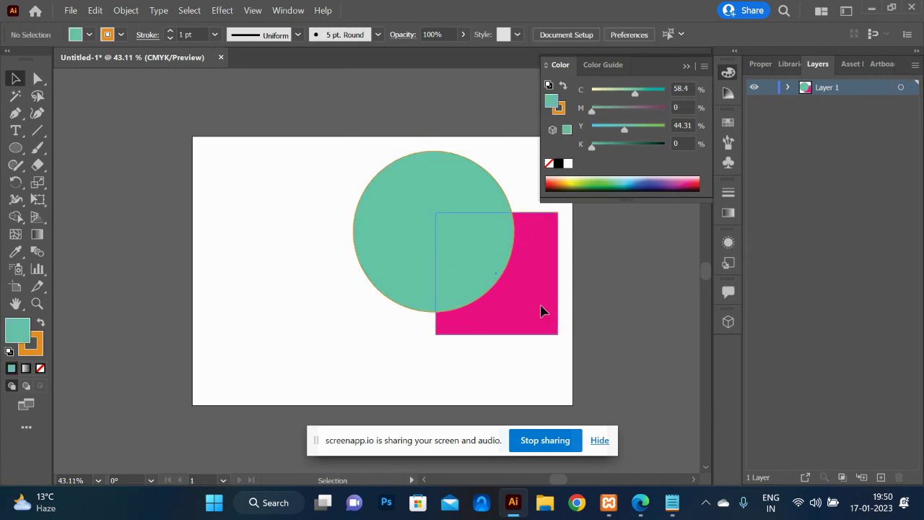
pyautogui.keyDown('shift'); pyautogui.click(405, 228); pyautogui.keyUp('shift')
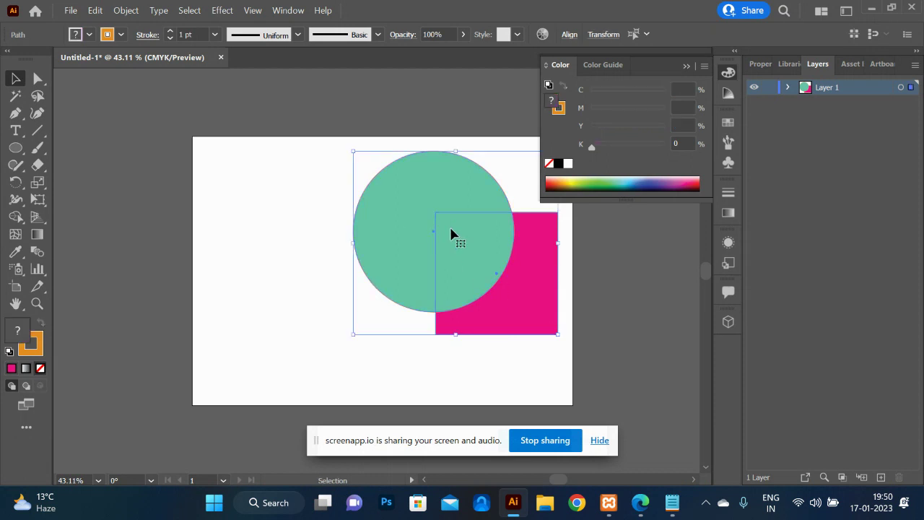
pyautogui.moveTo(466, 247); pyautogui.dragTo(391, 258)
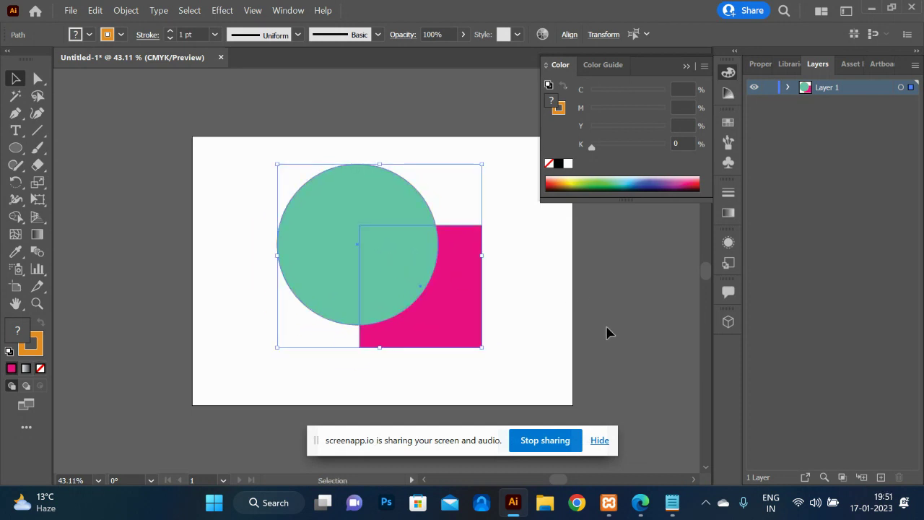
pyautogui.click(607, 330)
# - Add the line "copy - ctrl+c" to the Notepad notes, and copy the green circle in Illustrator
pyautogui.click(364, 278)
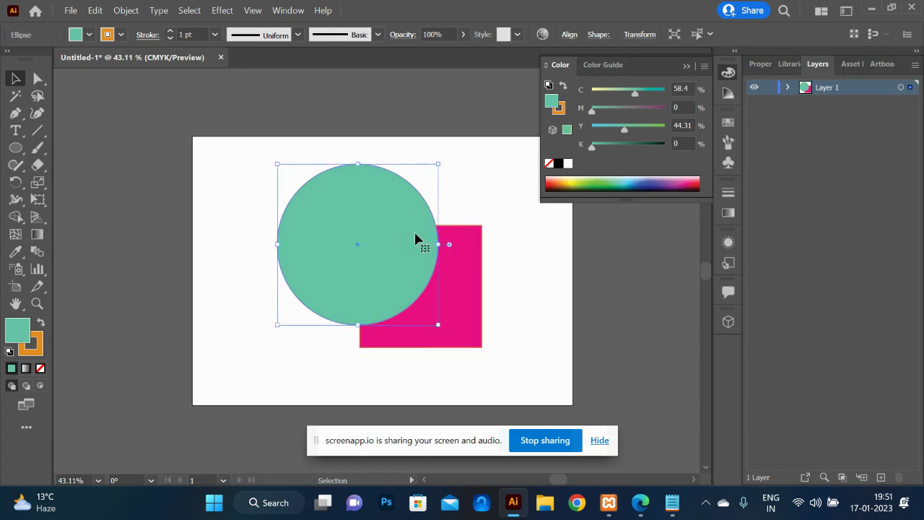
pyautogui.hotkey('alt', 'Tab')
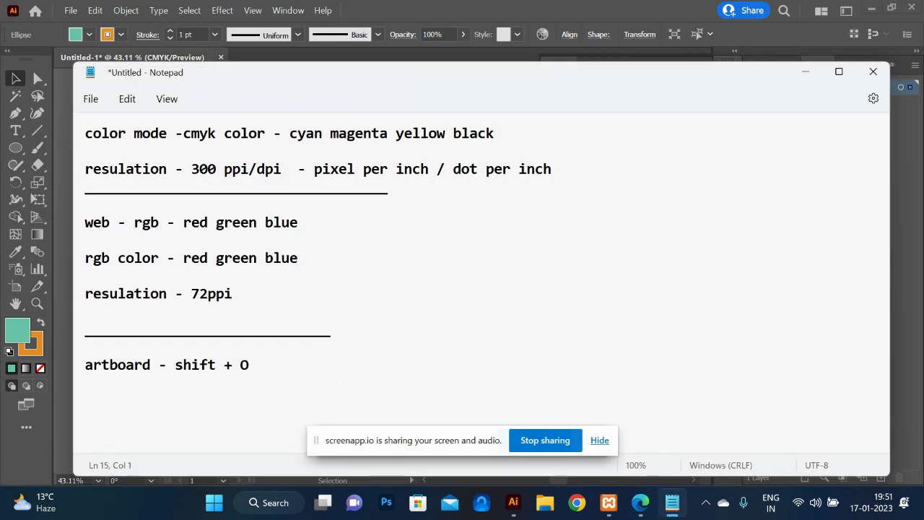
pyautogui.write('copy - ctrl')
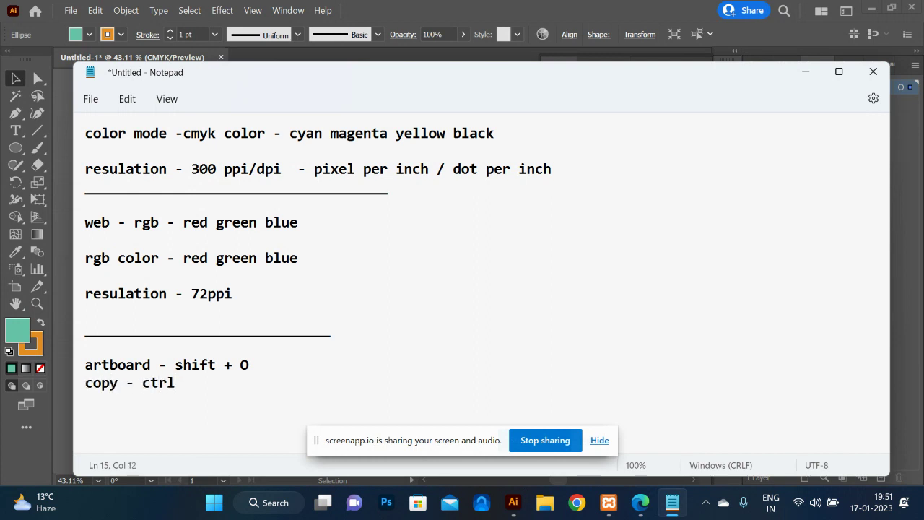
pyautogui.write('+c')
pyautogui.hotkey('alt', 'Tab')
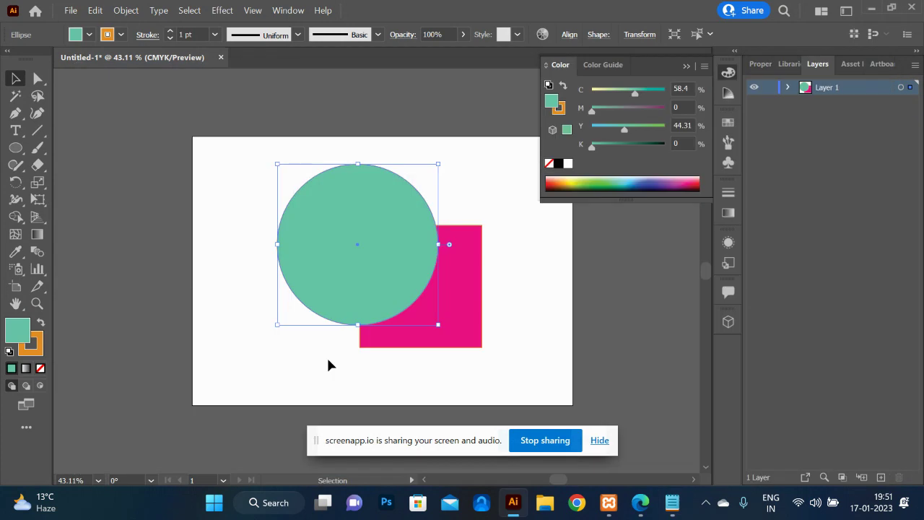
pyautogui.press('ctrl')
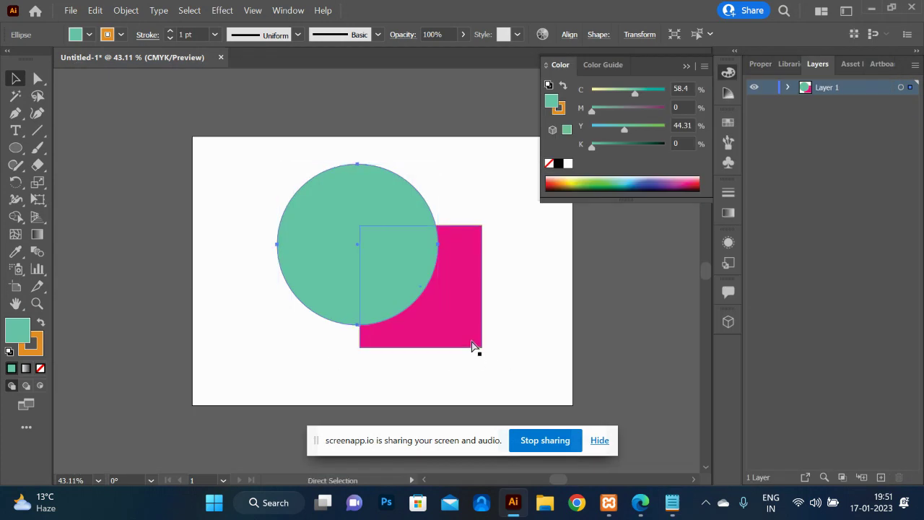
# - Switch to Notepad, add the line "paste - ctrl+f" below the copy shortcut, and return to Illustrator
pyautogui.hotkey('alt', 'Tab')
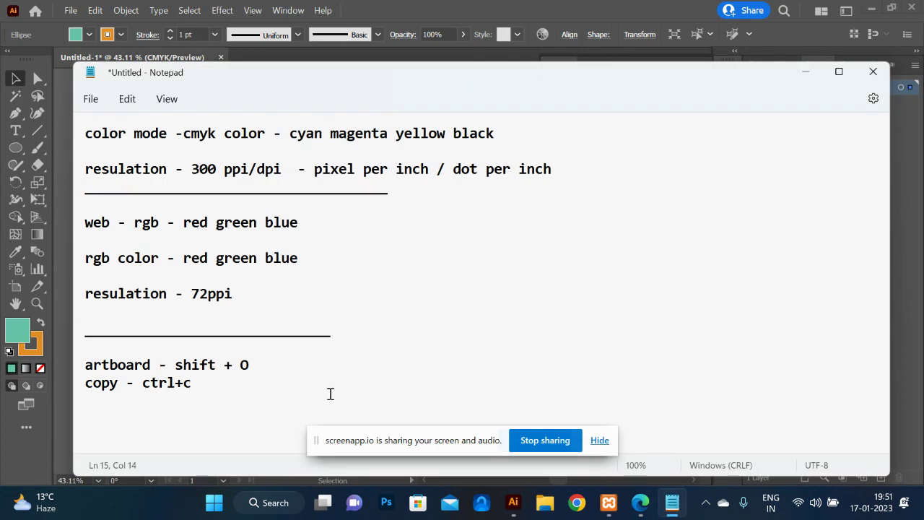
pyautogui.write('paste - ctrl+f')
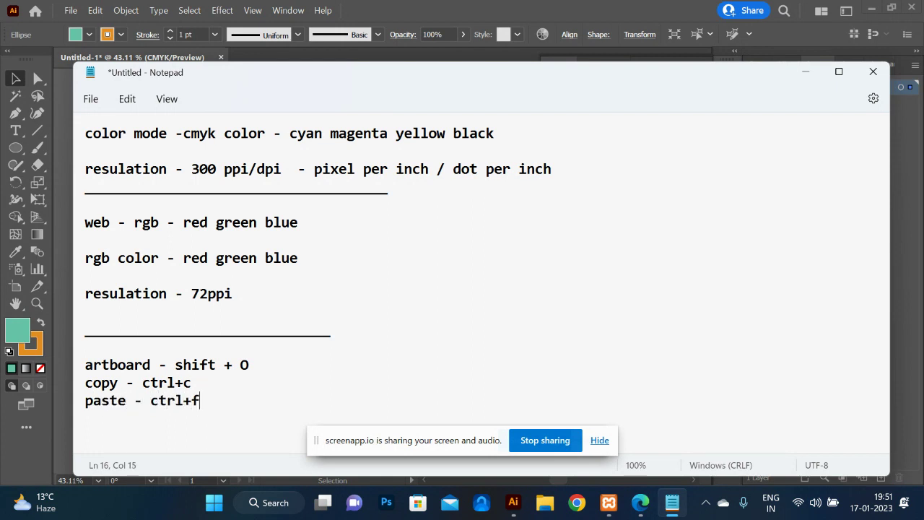
pyautogui.hotkey('alt', 'Tab')
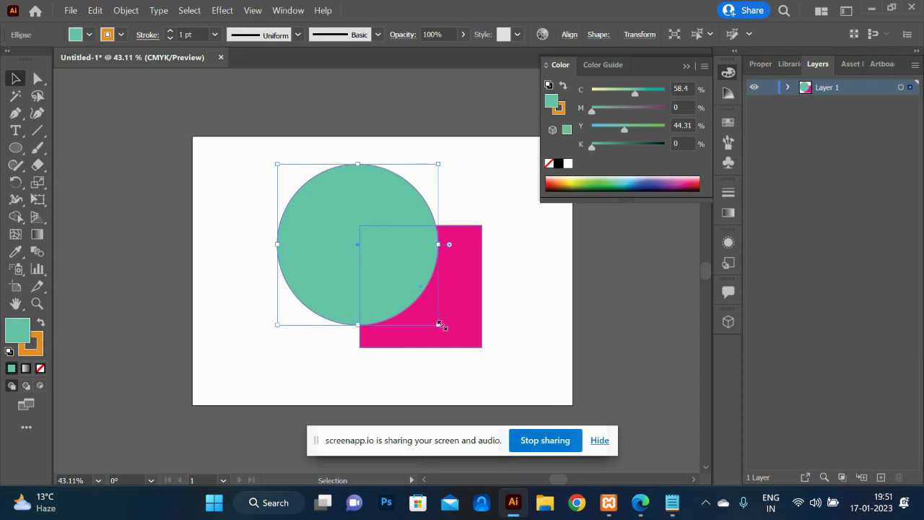
# - Try shrinking the circle's copy from its lower-right corner, once freely and once proportionally, undoing each attempt
pyautogui.moveTo(440, 325); pyautogui.dragTo(368, 248)
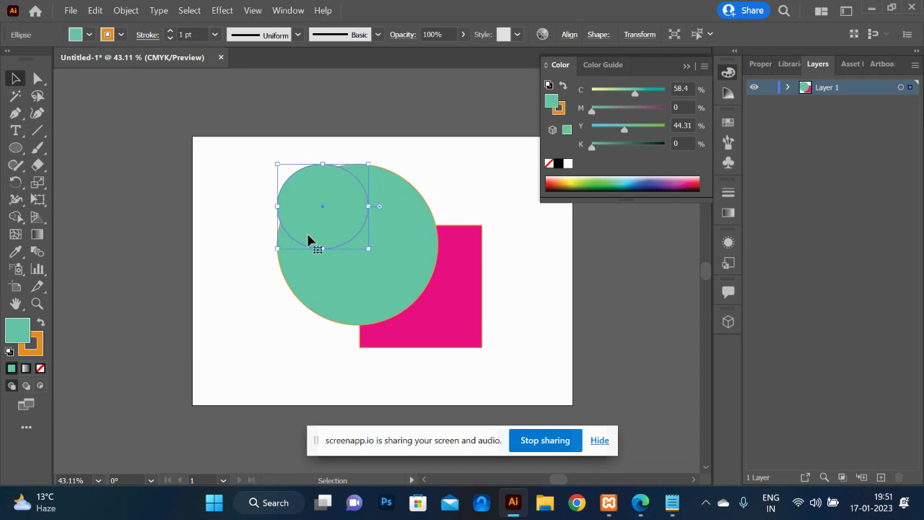
pyautogui.hotkey('ctrl', 'z')
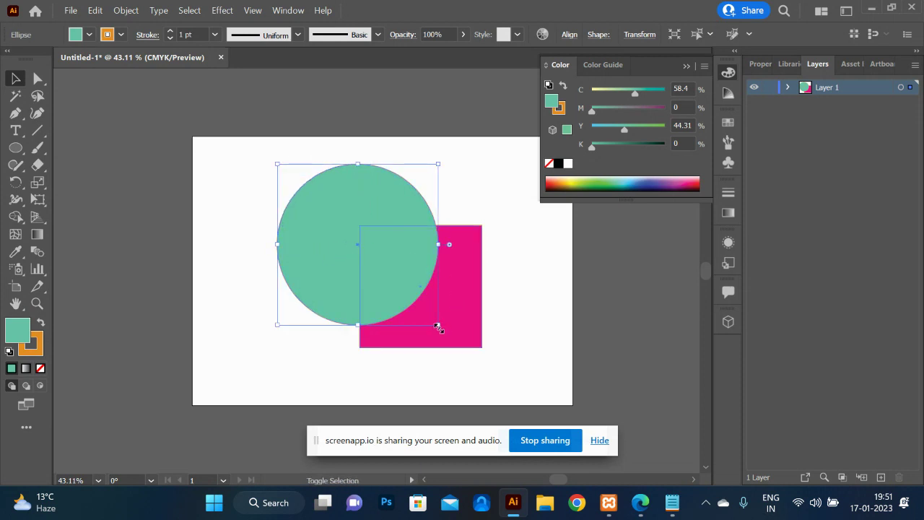
pyautogui.moveTo(439, 326); pyautogui.dragTo(364, 247)
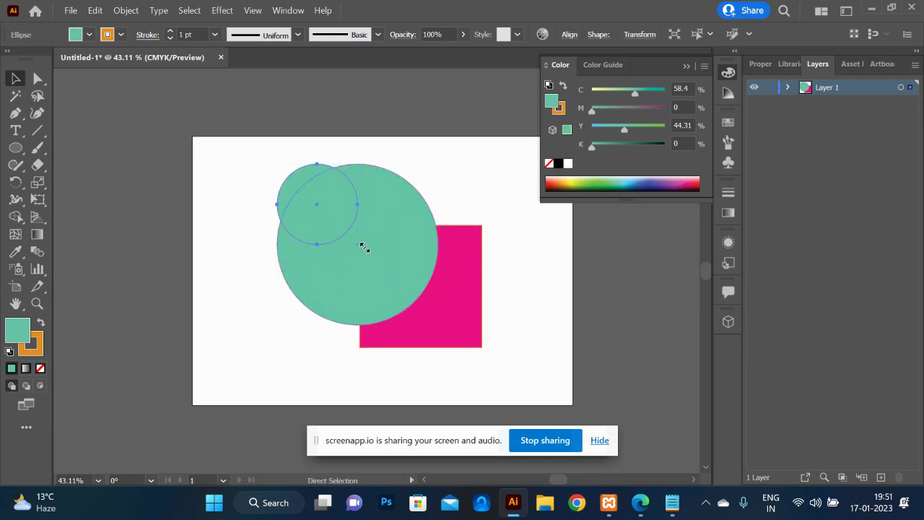
pyautogui.hotkey('ctrl', 'z')
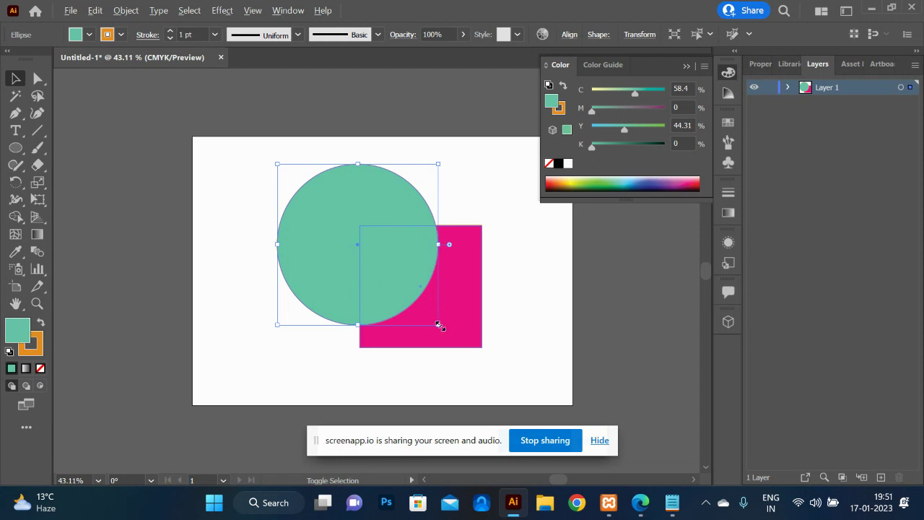
# - Scale the circle's copy down slightly about its centre and fill it with dark green 258462
pyautogui.moveTo(441, 327); pyautogui.dragTo(423, 311)
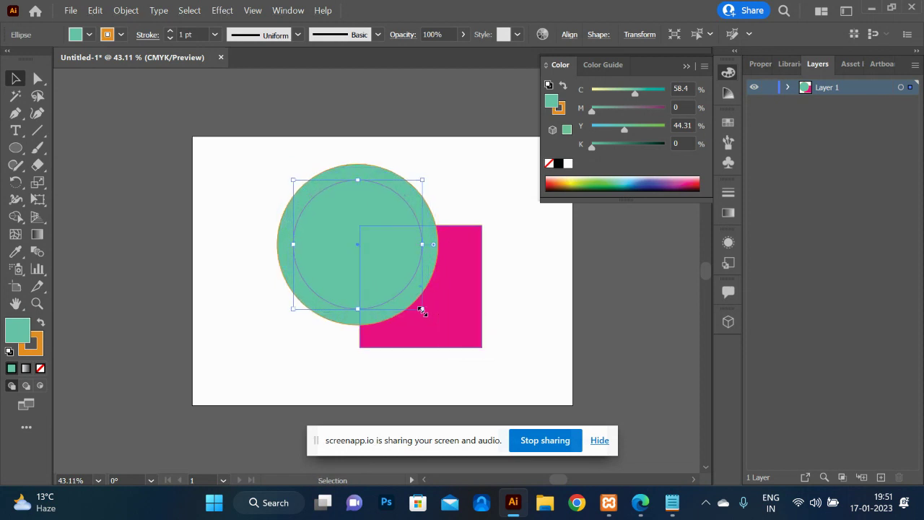
pyautogui.doubleClick(24, 330)
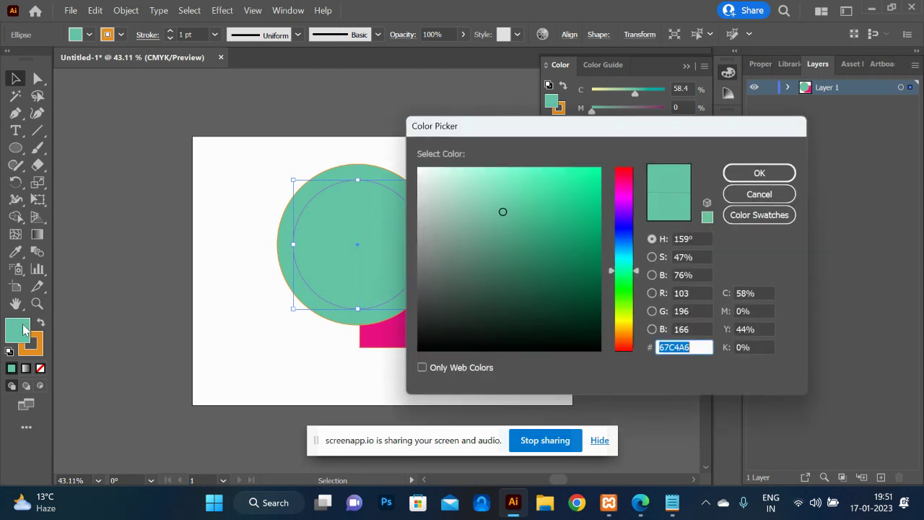
pyautogui.click(549, 255)
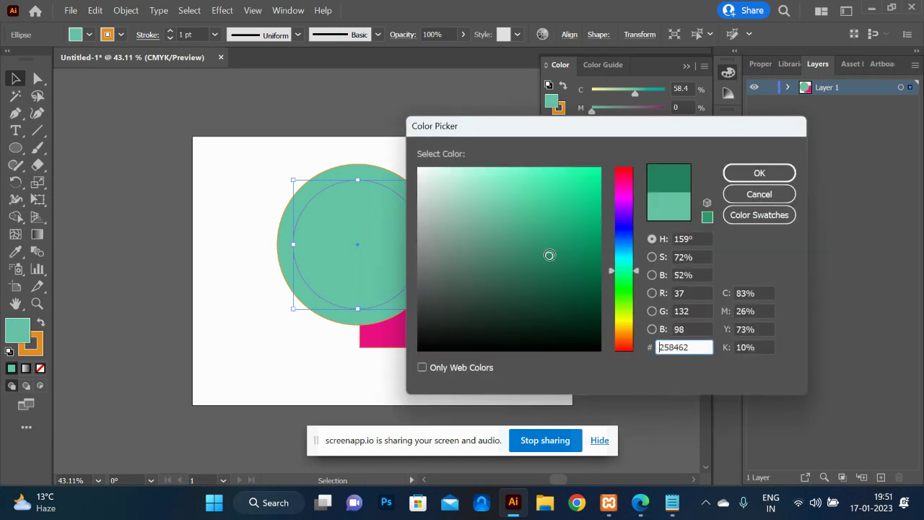
pyautogui.click(756, 176)
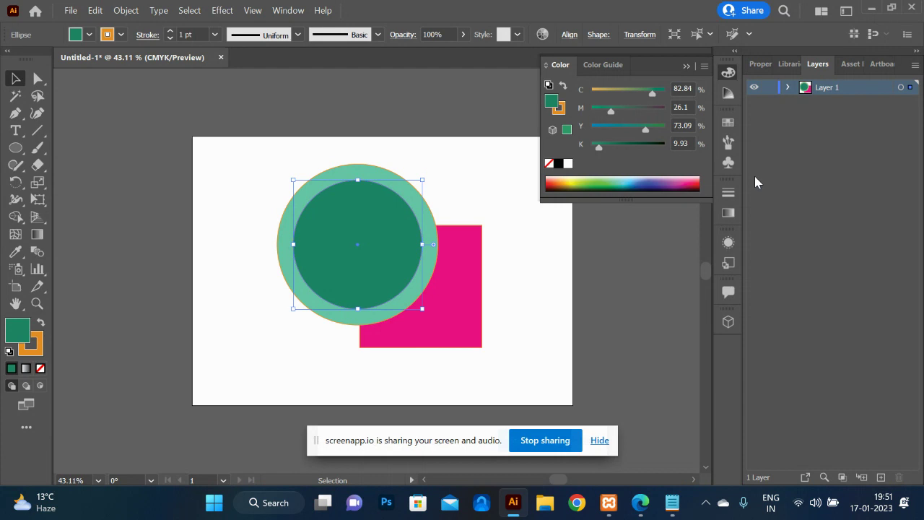
pyautogui.click(468, 204)
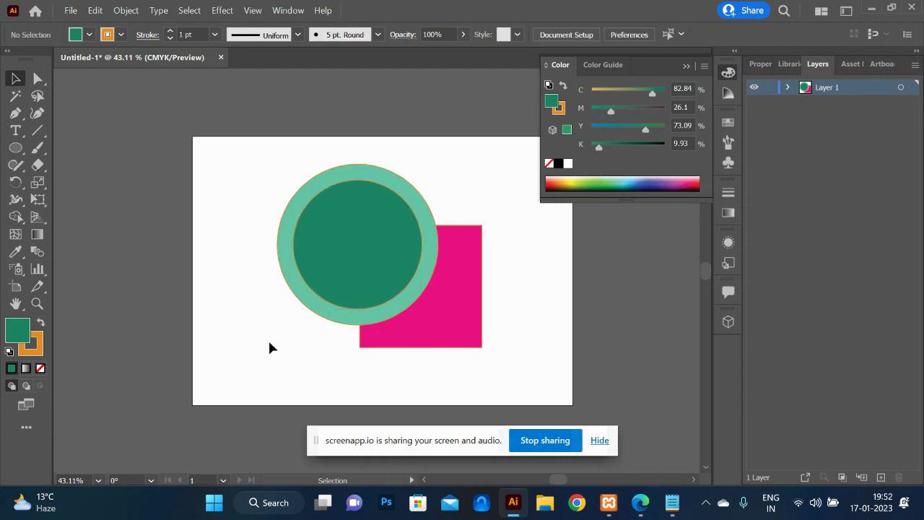
# - Paste a copy of the pink square in front of it and scale the copy down slightly about its centre
pyautogui.click(473, 335)
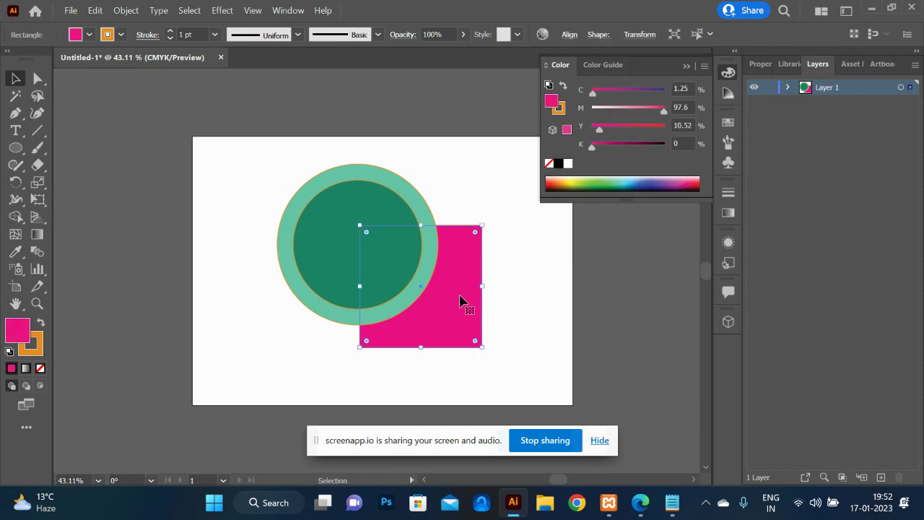
pyautogui.press('ctrl')
pyautogui.moveTo(482, 350); pyautogui.dragTo(471, 335)
# - Set the inner square's fill to dark purple 7A2755
pyautogui.doubleClick(15, 333)
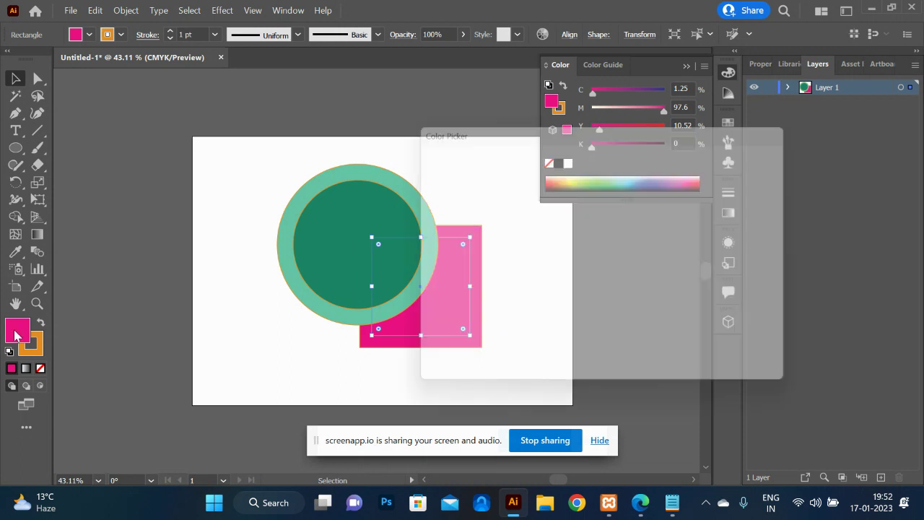
pyautogui.click(541, 263)
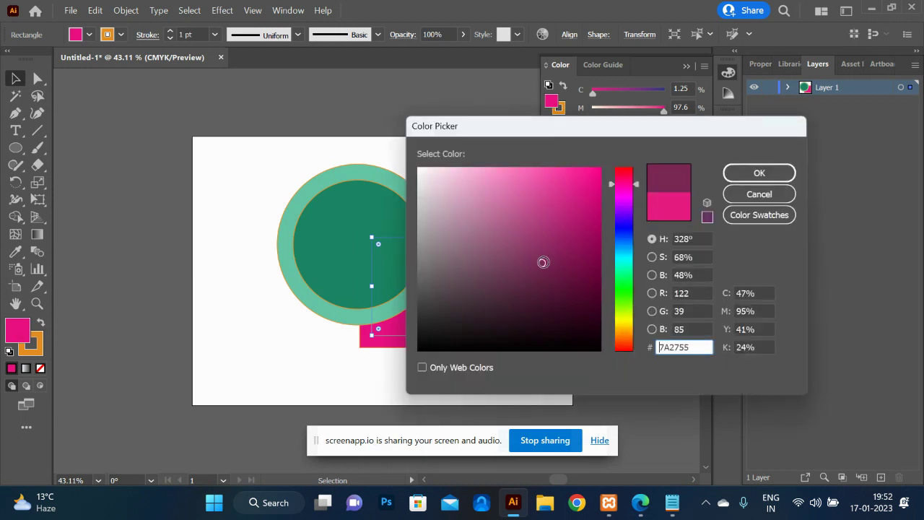
pyautogui.click(761, 174)
pyautogui.click(663, 286)
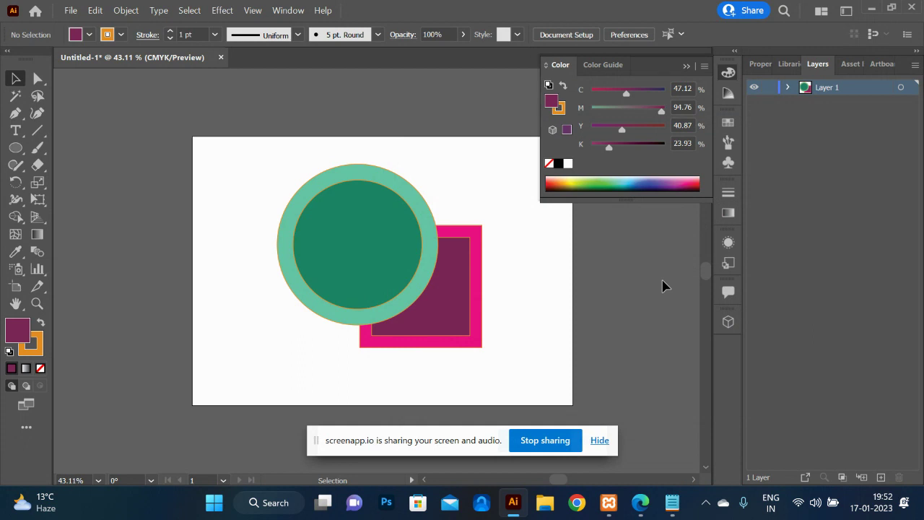
# - Remove the orange stroke from the dark green inner circle
pyautogui.hotkey('ctrl', '+')
pyautogui.hotkey('ctrl', '+')
pyautogui.hotkey('ctrl', '+')
pyautogui.hotkey('ctrl', '+')
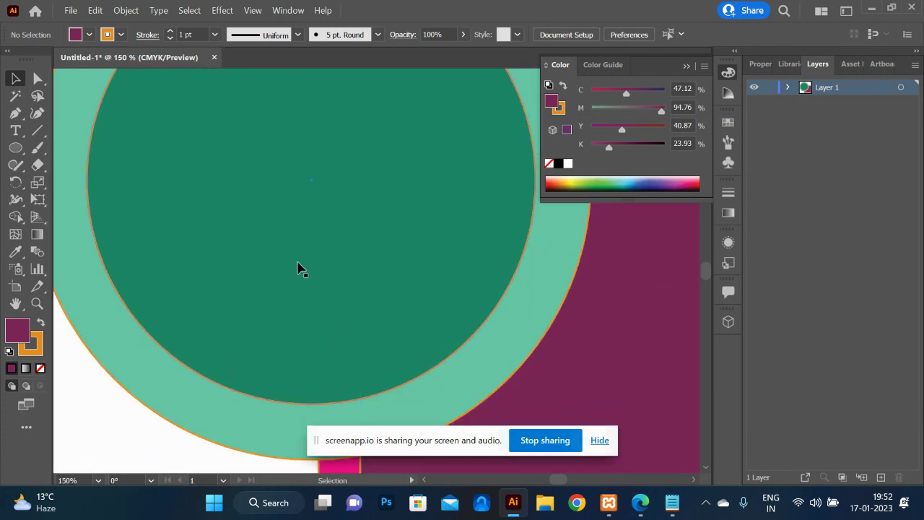
pyautogui.click(298, 267)
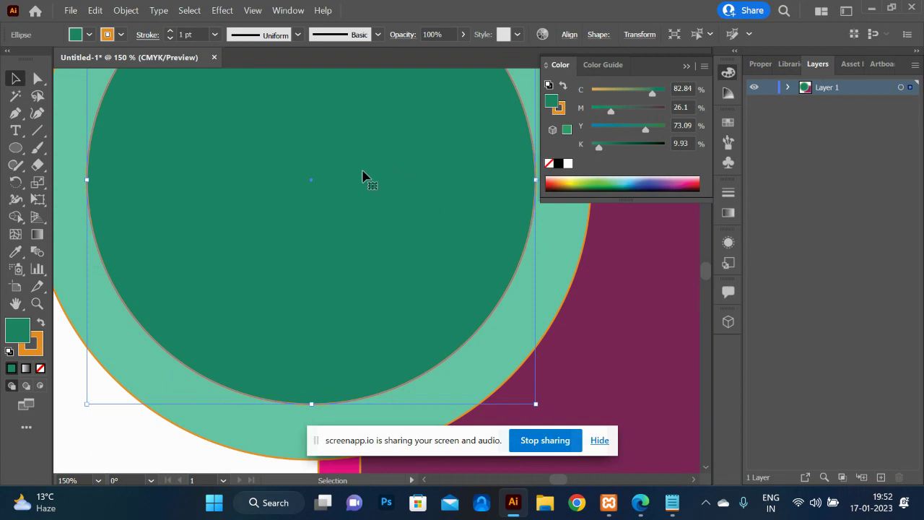
pyautogui.click(34, 353)
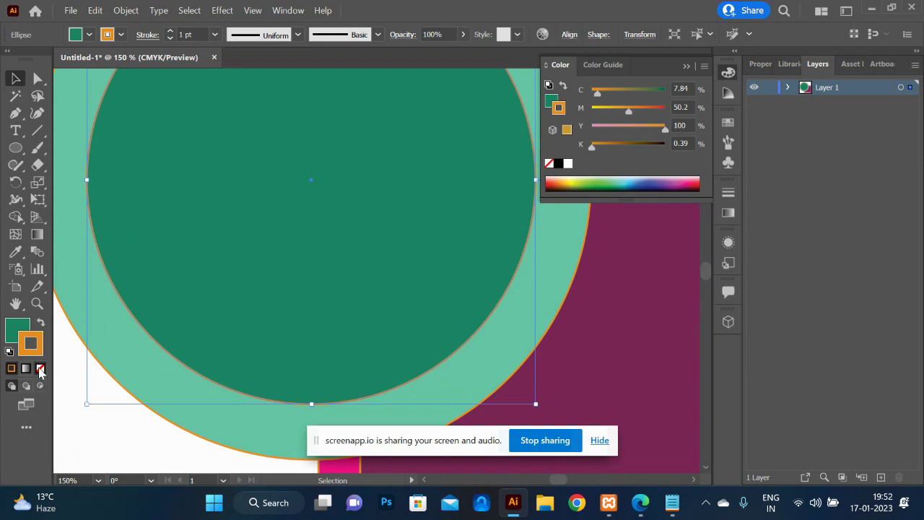
pyautogui.click(40, 369)
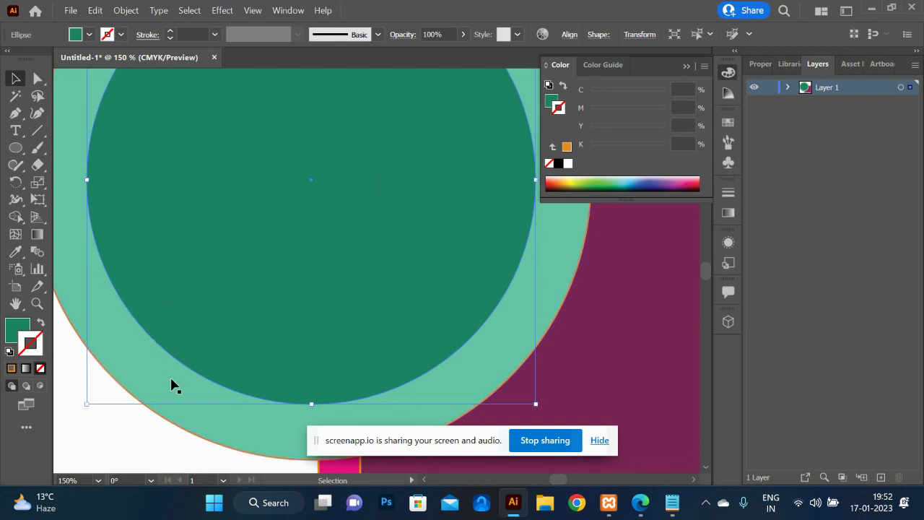
# - Remove the stroke from the light green outer circle and deselect it
pyautogui.click(555, 292)
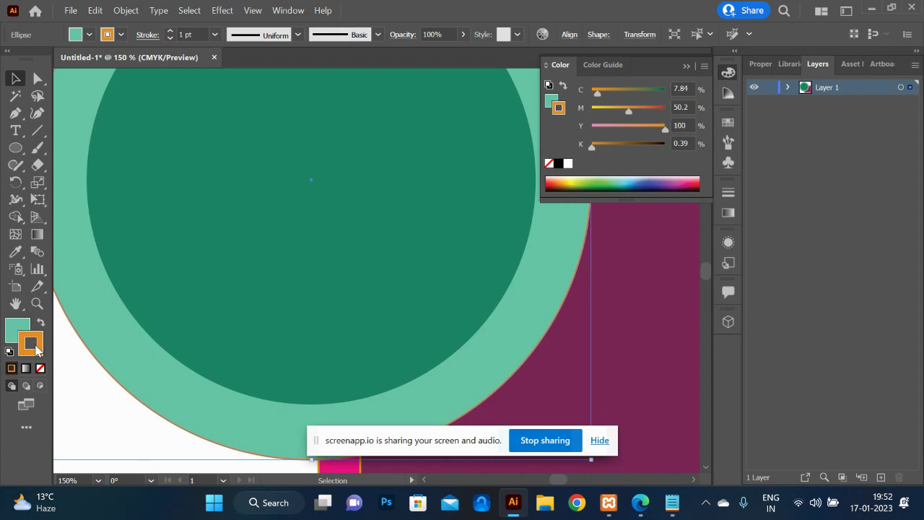
pyautogui.click(41, 369)
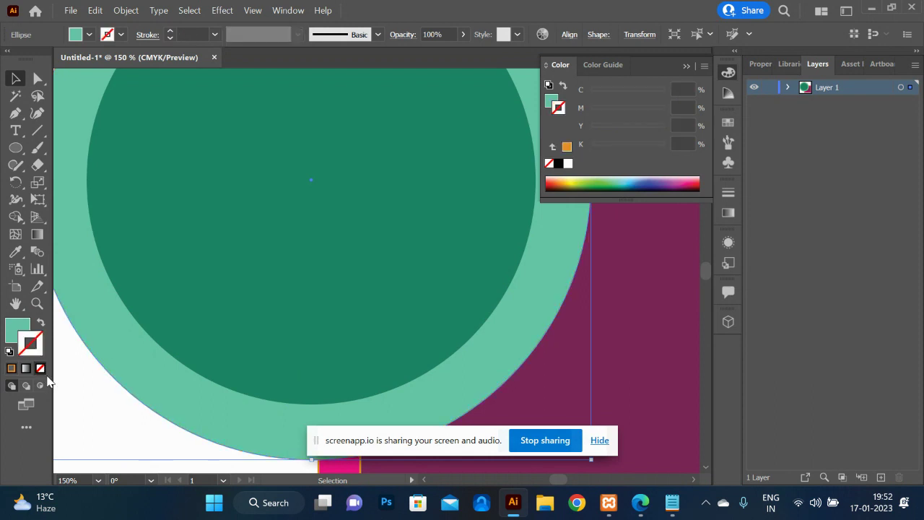
pyautogui.click(119, 431)
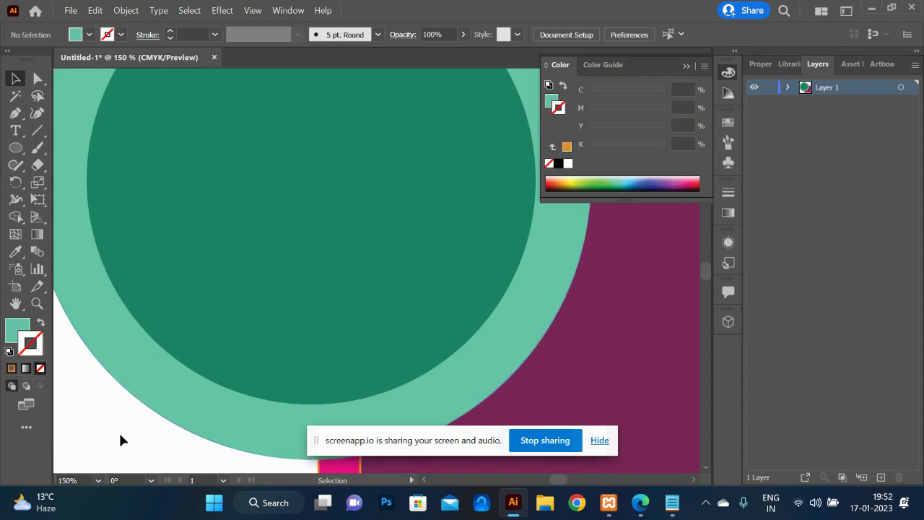
# - Remove the orange stroke from the dark purple inner square
pyautogui.press('a')
pyautogui.hotkey('ctrl', '-')
pyautogui.hotkey('ctrl', '-')
pyautogui.hotkey('ctrl', '-')
pyautogui.hotkey('ctrl', '-')
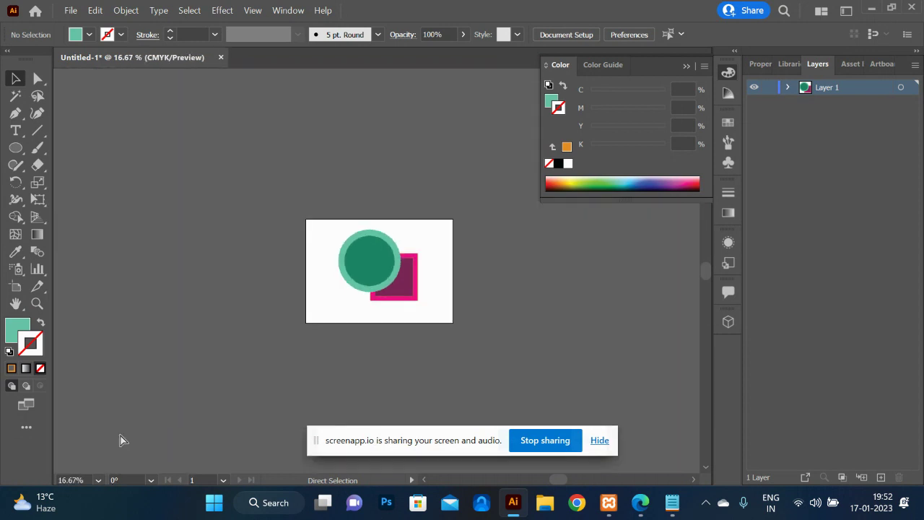
pyautogui.hotkey('ctrl', '+')
pyautogui.hotkey('ctrl', '+')
pyautogui.hotkey('ctrl', '+')
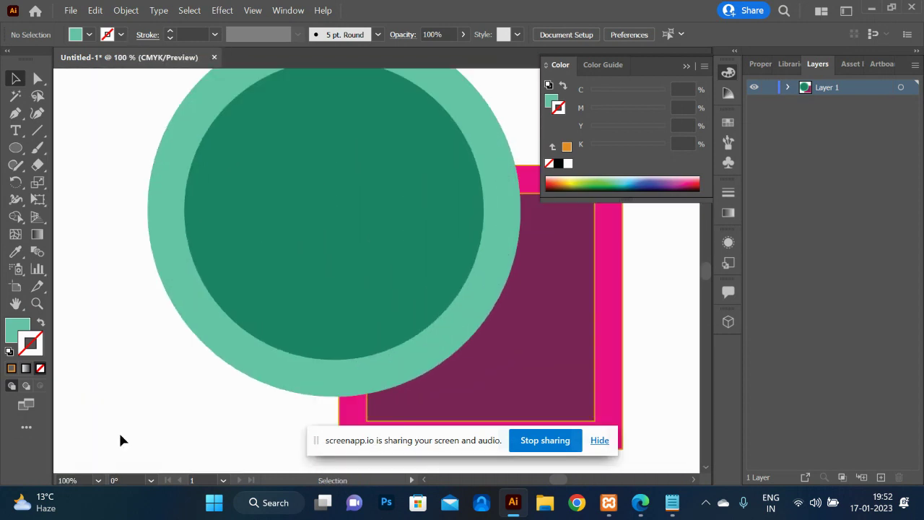
pyautogui.click(532, 342)
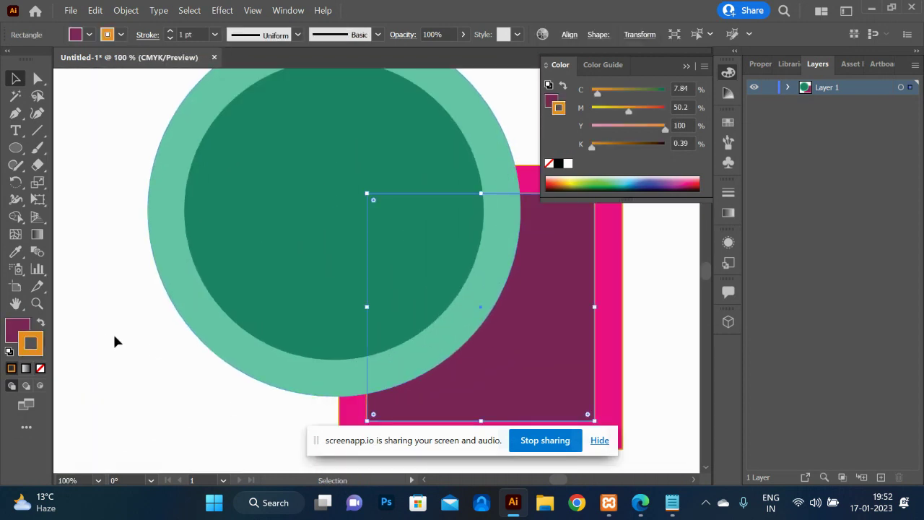
pyautogui.click(40, 369)
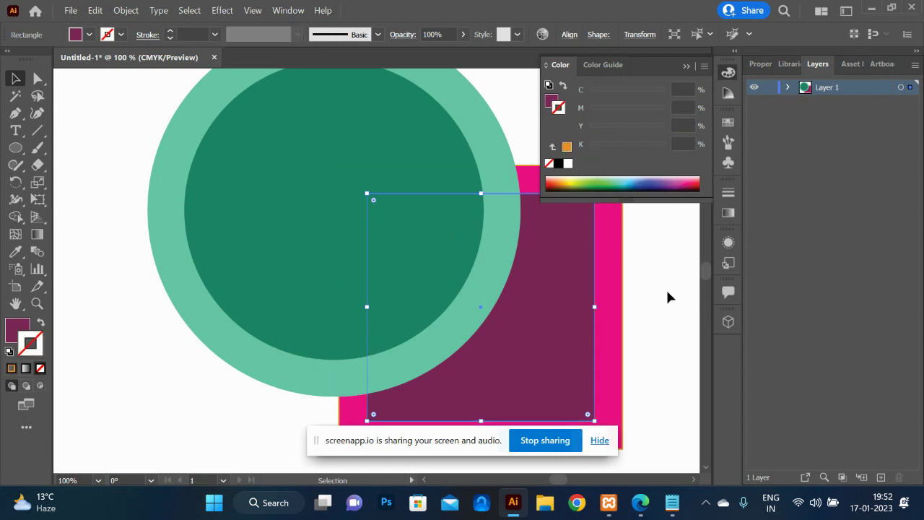
# - Remove the orange stroke from the pink outer square and deselect it
pyautogui.click(614, 295)
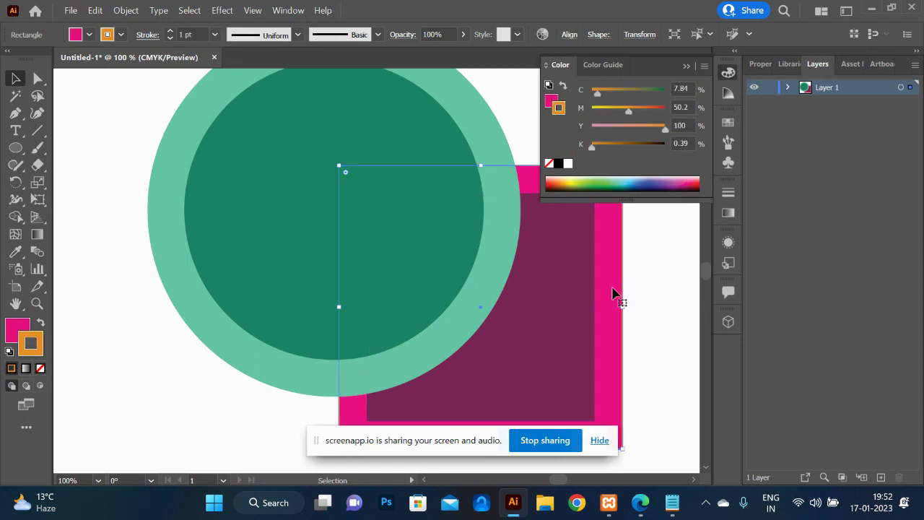
pyautogui.click(41, 369)
pyautogui.click(155, 379)
# - Select both circles and both squares, shift them toward the artboard's left side, group them and deselect
pyautogui.hotkey('ctrl', '-')
pyautogui.hotkey('ctrl', '-')
pyautogui.hotkey('ctrl', '-')
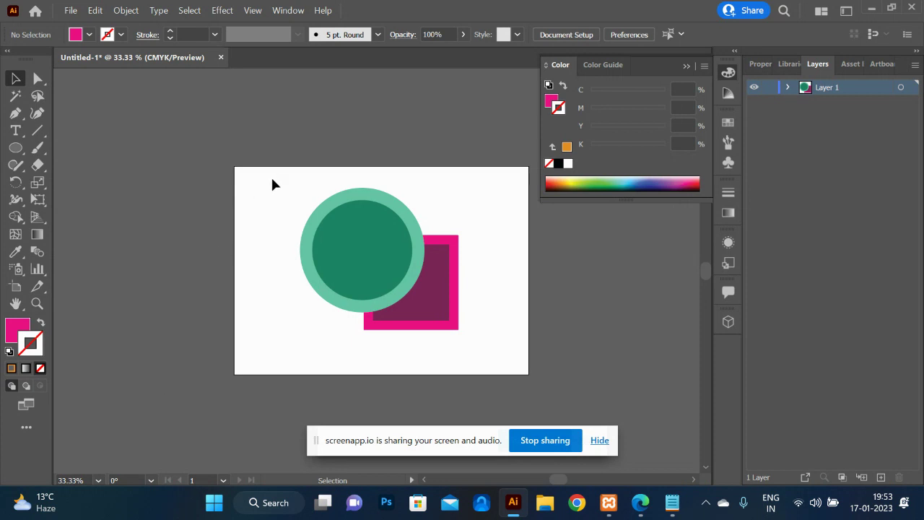
pyautogui.moveTo(272, 180); pyautogui.dragTo(489, 368)
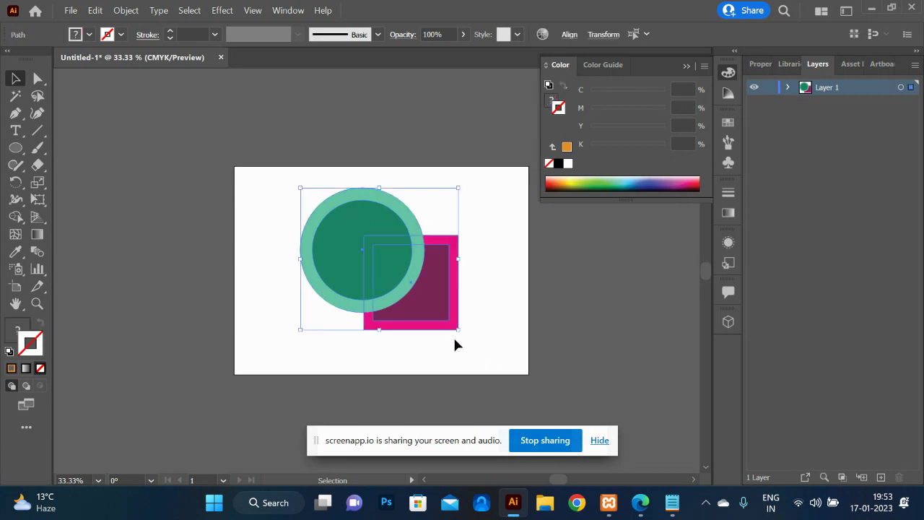
pyautogui.moveTo(391, 274); pyautogui.dragTo(327, 268)
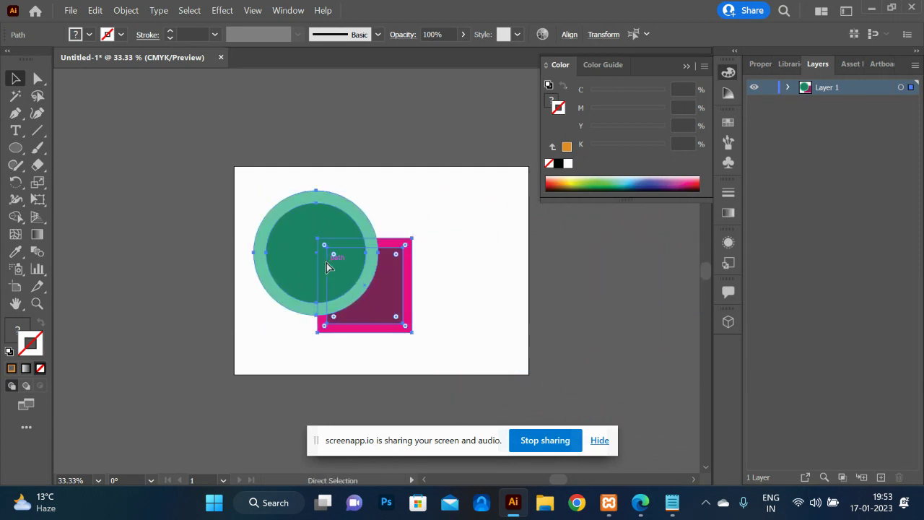
pyautogui.hotkey('ctrl', 'g')
pyautogui.click(478, 307)
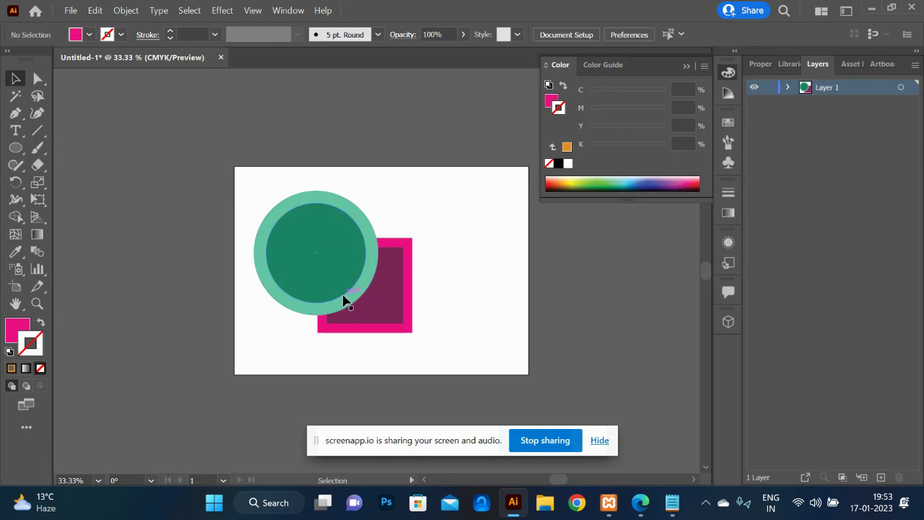
# - Move the circle-and-square group to the artboard's left edge and make four duplicates above and beside it
pyautogui.moveTo(342, 301); pyautogui.dragTo(312, 284)
pyautogui.click(370, 383)
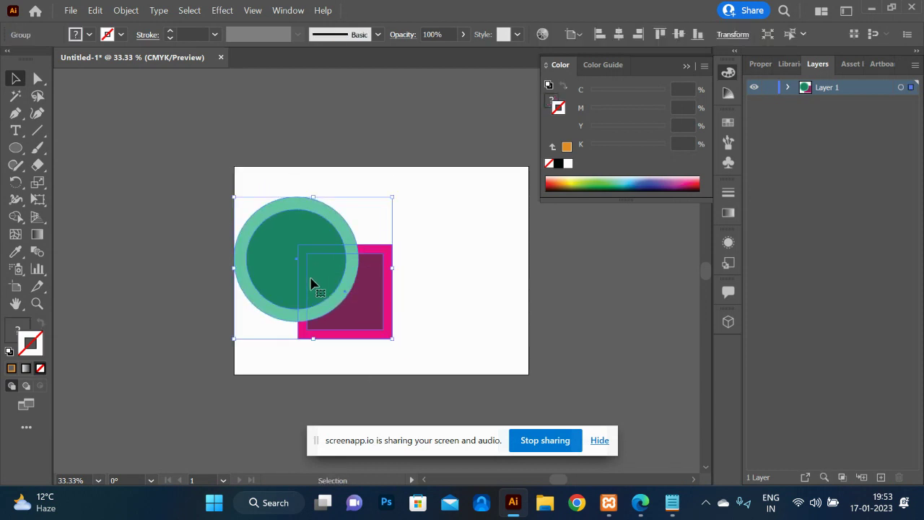
pyautogui.moveTo(311, 284); pyautogui.dragTo(671, 309)
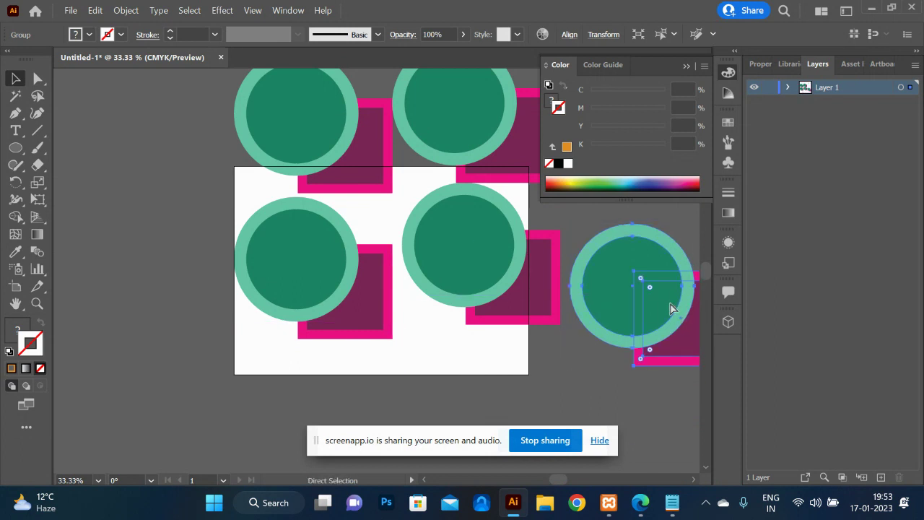
# - Move all five circle-and-square groups off the artboard to the empty canvas on its right, leaving the artboard clear
pyautogui.hotkey('ctrl', '+')
pyautogui.hotkey('ctrl', '-')
pyautogui.hotkey('ctrl', '-')
pyautogui.hotkey('ctrl', '-')
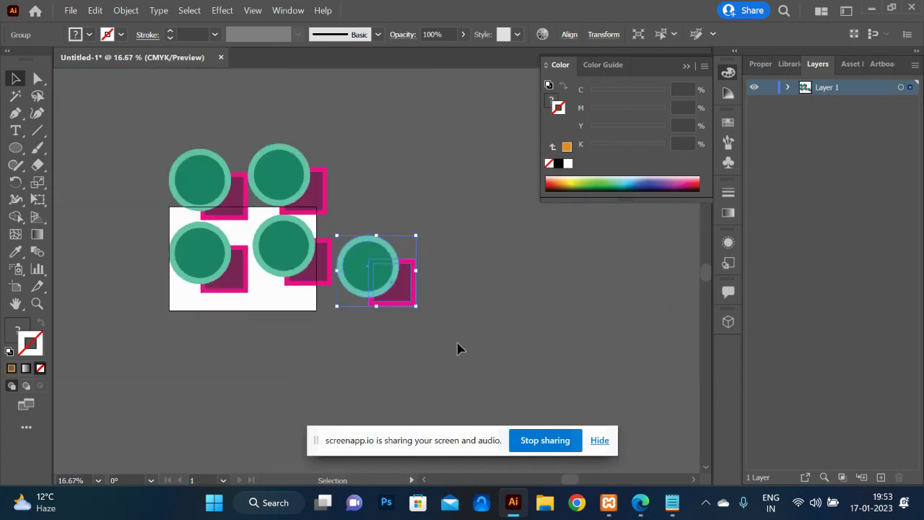
pyautogui.moveTo(378, 274); pyautogui.dragTo(536, 359)
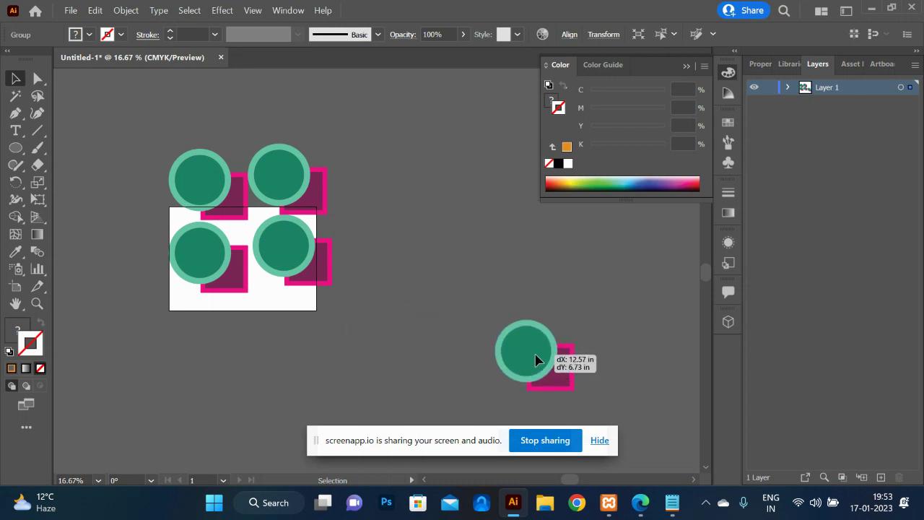
pyautogui.moveTo(268, 243); pyautogui.dragTo(516, 276)
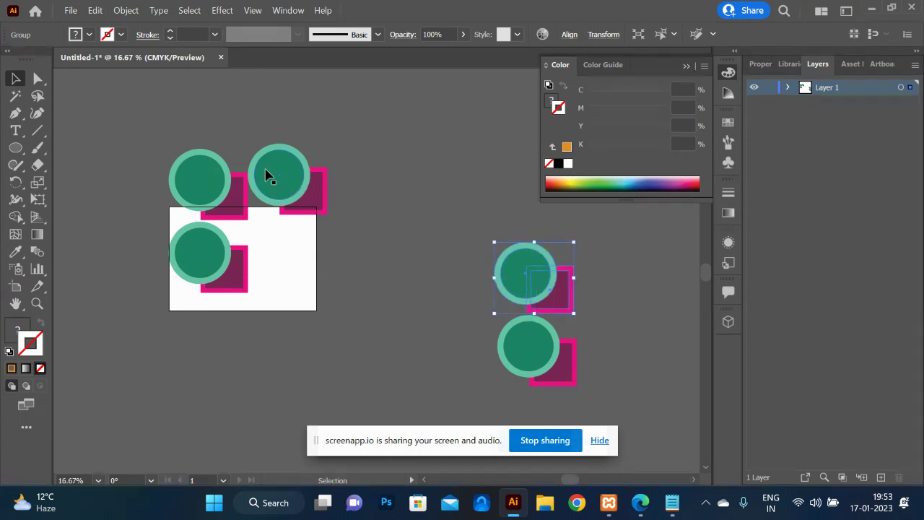
pyautogui.moveTo(266, 175); pyautogui.dragTo(508, 200)
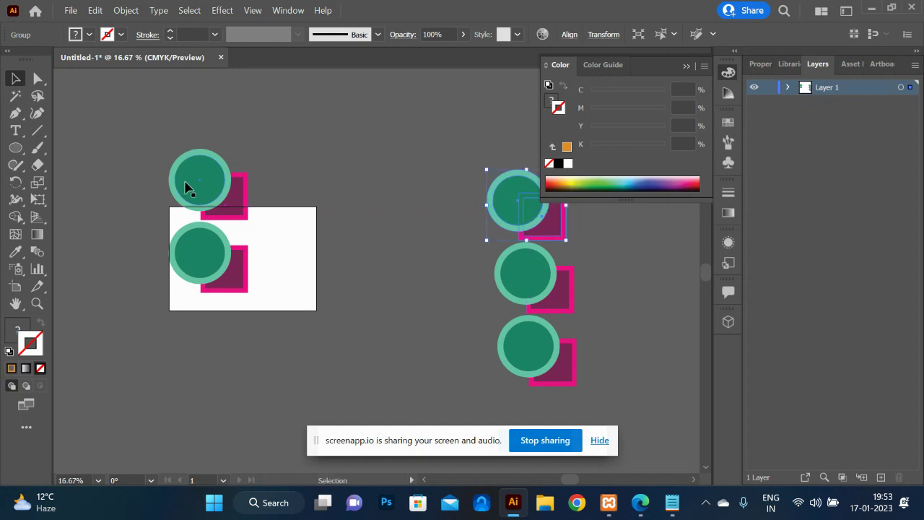
pyautogui.moveTo(185, 187); pyautogui.dragTo(388, 129)
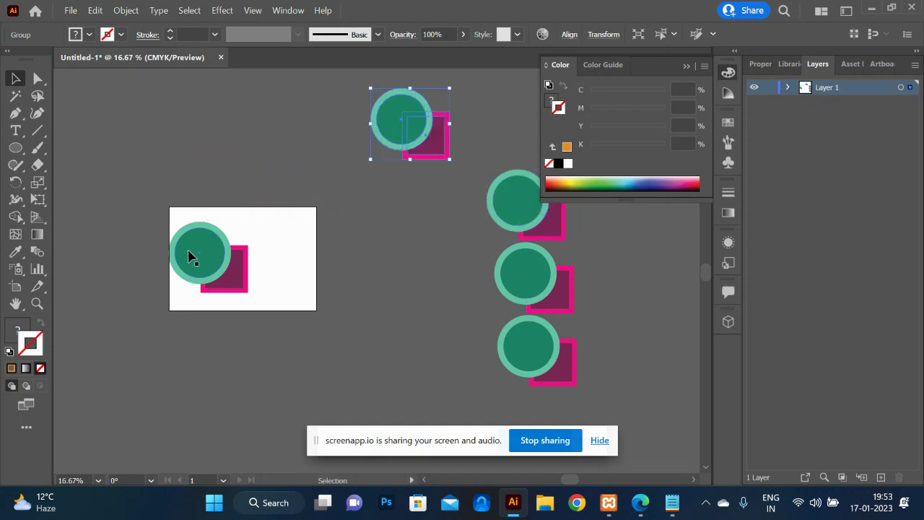
pyautogui.moveTo(190, 257); pyautogui.dragTo(447, 272)
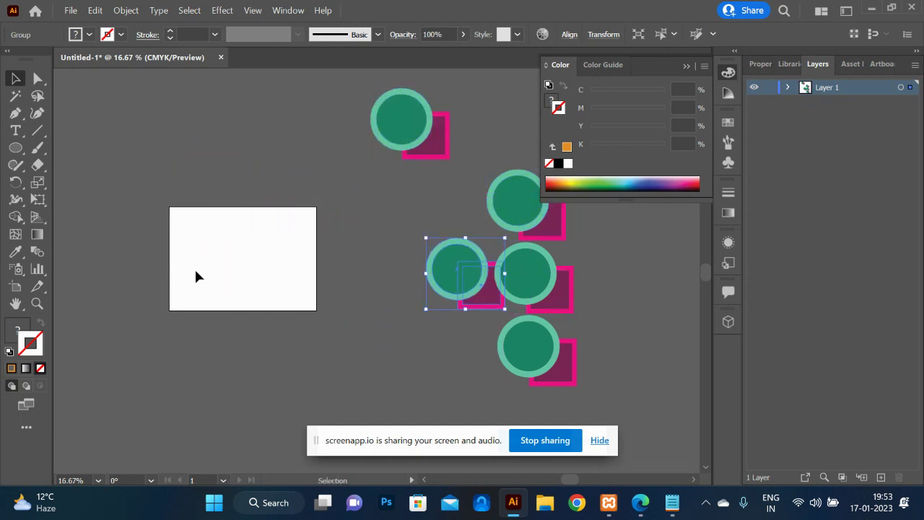
pyautogui.hotkey('ctrl', '=')
pyautogui.hotkey('ctrl', '=')
pyautogui.hotkey('ctrl', '=')
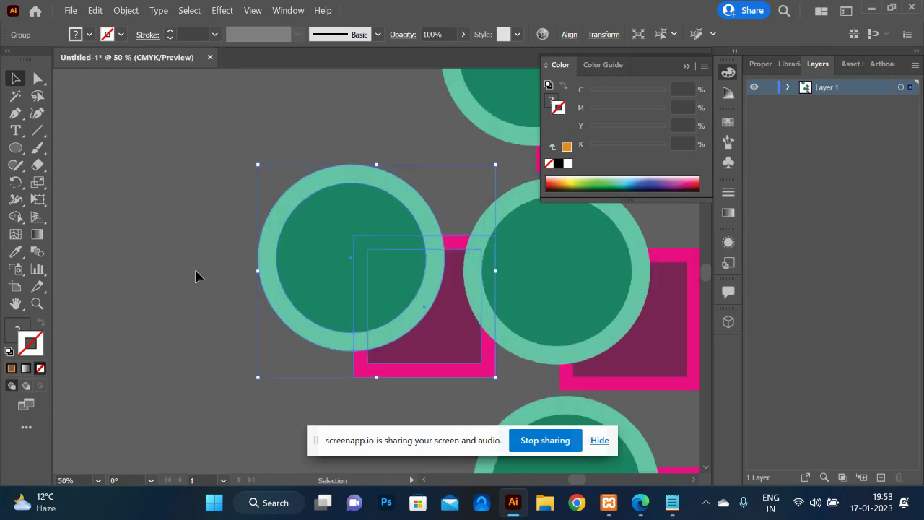
pyautogui.hscroll(-10, 196, 273)
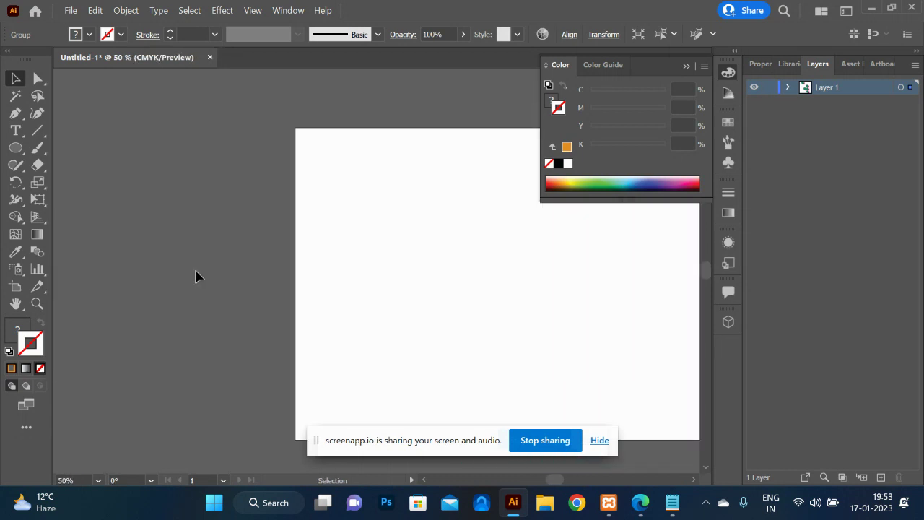
pyautogui.hscroll(-6, 195, 276)
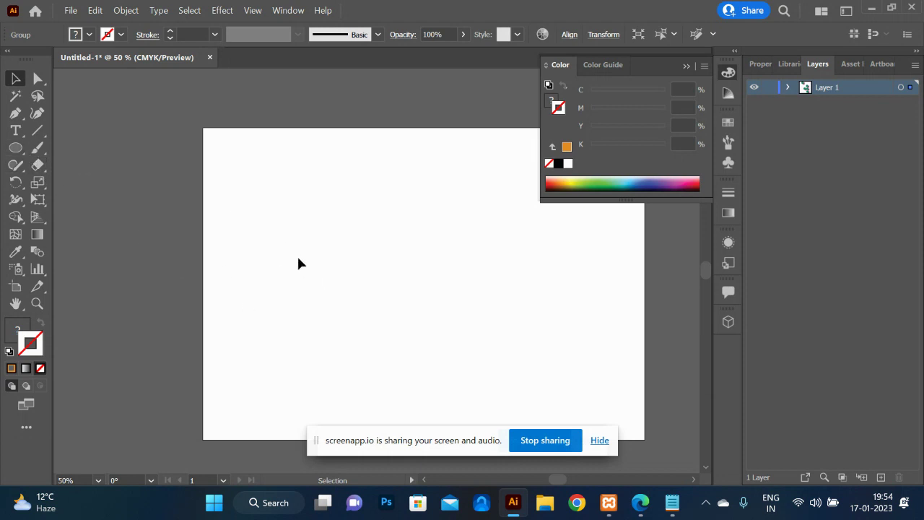
# - Switch to Notepad and add a note below the paste shortcut giving m as the rectangle shortcut
pyautogui.hotkey('alt', 'Tab')
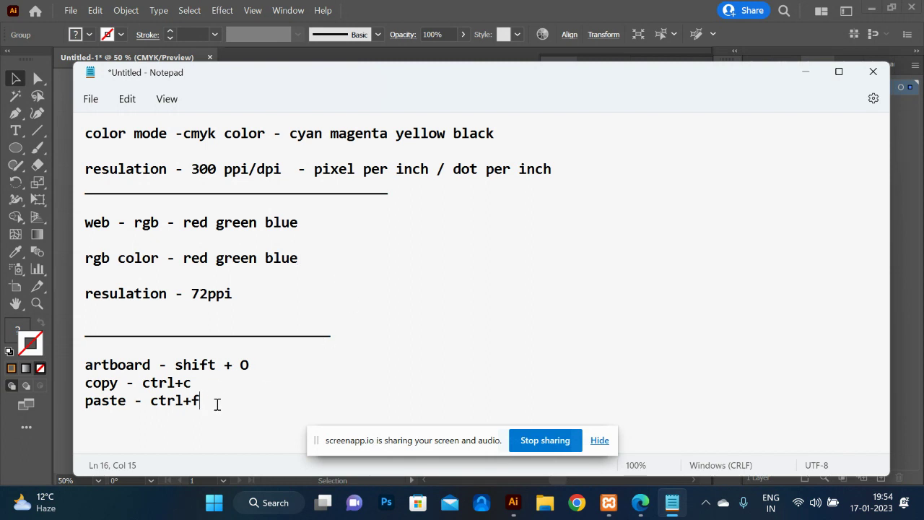
pyautogui.press('Return')
pyautogui.press('Return')
pyautogui.press('Return')
pyautogui.press('Return')
pyautogui.press('Return')
pyautogui.press('Return')
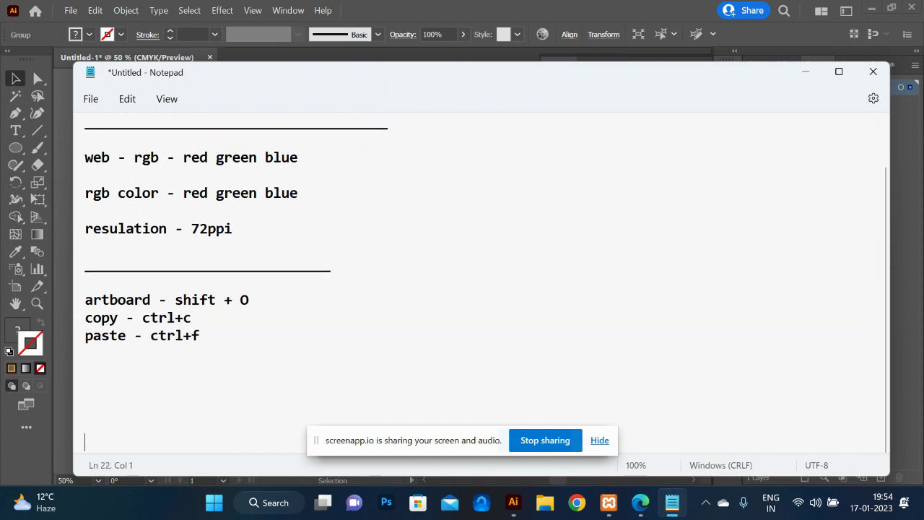
pyautogui.press('BackSpace')
pyautogui.press('BackSpace')
pyautogui.press('BackSpace')
pyautogui.write('r')
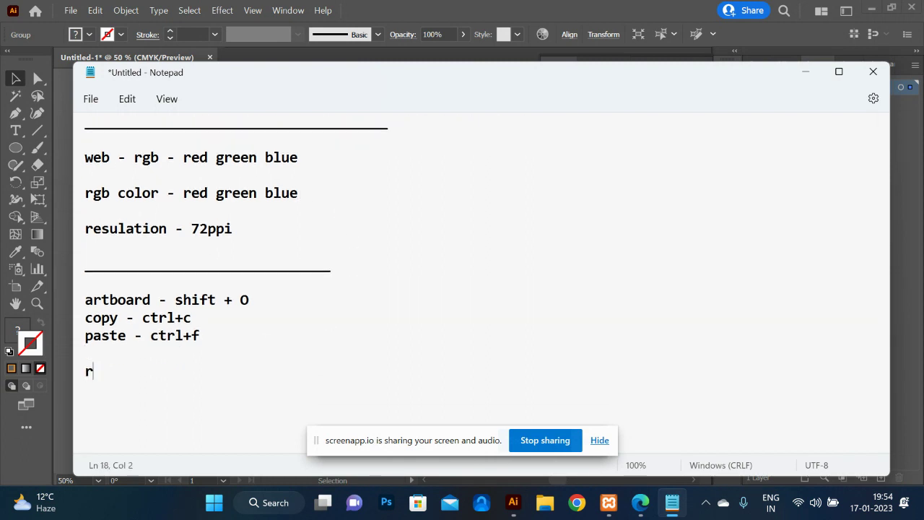
pyautogui.write('ectan')
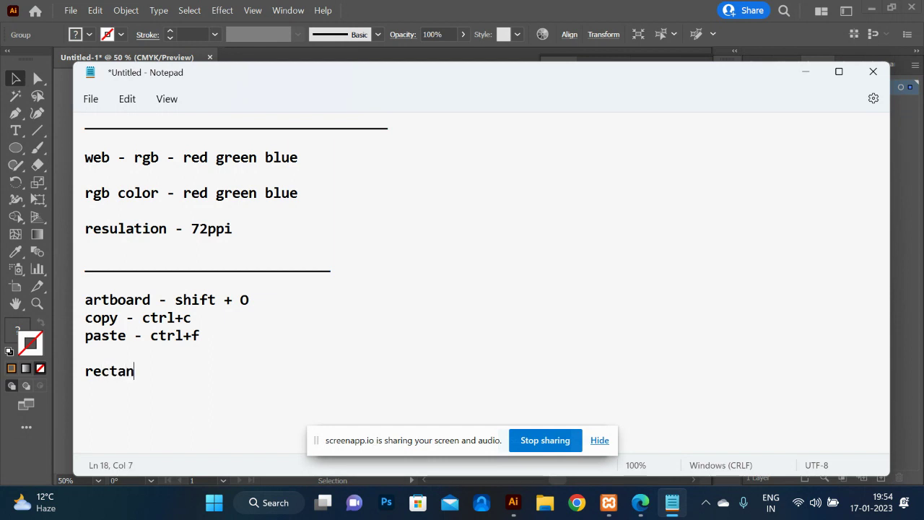
pyautogui.write('gle - ,')
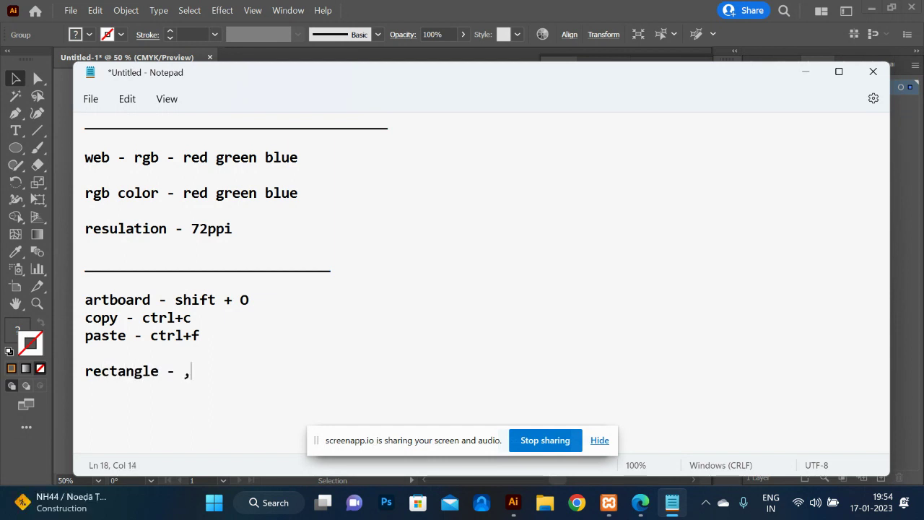
pyautogui.write('m')
# - Switch back to Illustrator and draw a wide, low rectangle across the middle of the artboard with the Rectangle tool
pyautogui.hotkey('alt', 'Tab')
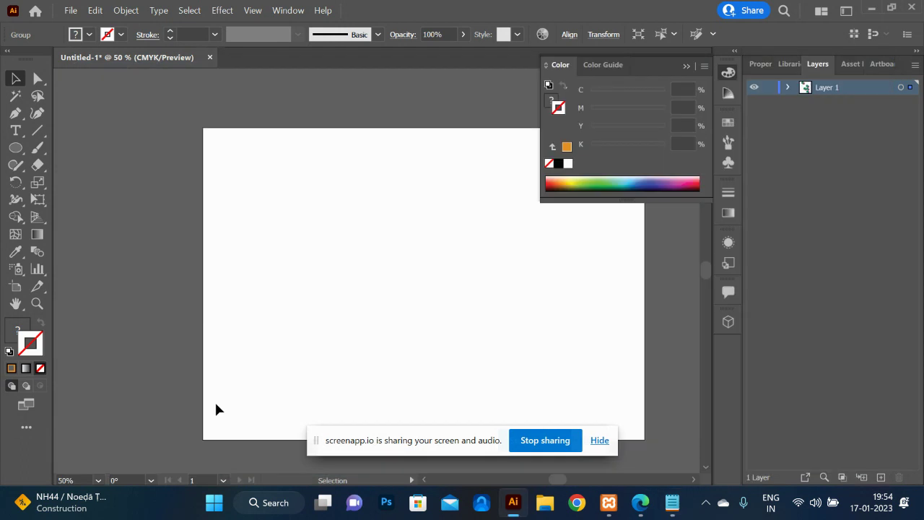
pyautogui.press('m')
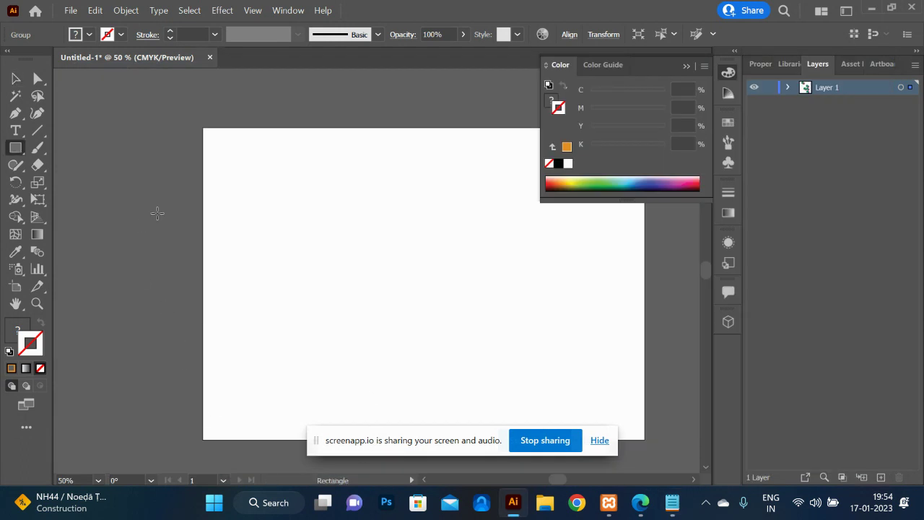
pyautogui.click(18, 151)
pyautogui.click(82, 153)
pyautogui.moveTo(262, 235); pyautogui.dragTo(560, 294)
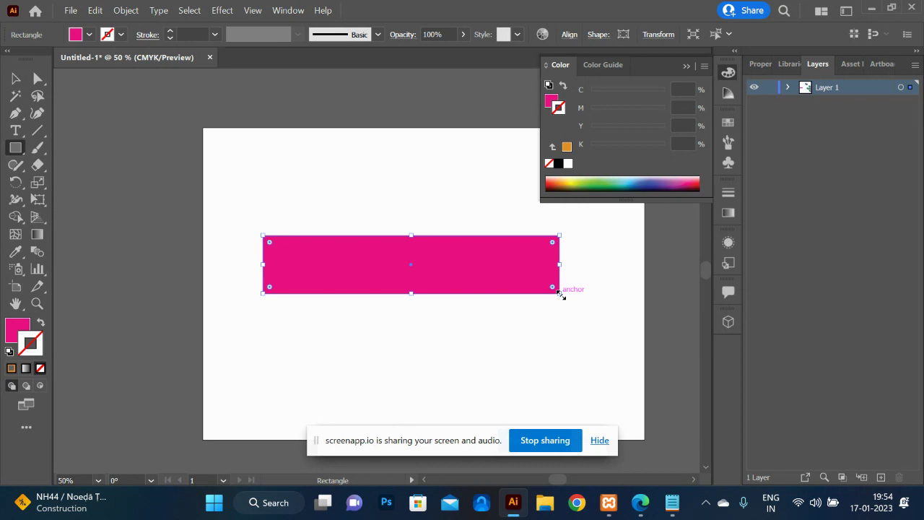
# - Try a dark red stroke on the rectangle and remove it again
pyautogui.press('x')
pyautogui.click(556, 182)
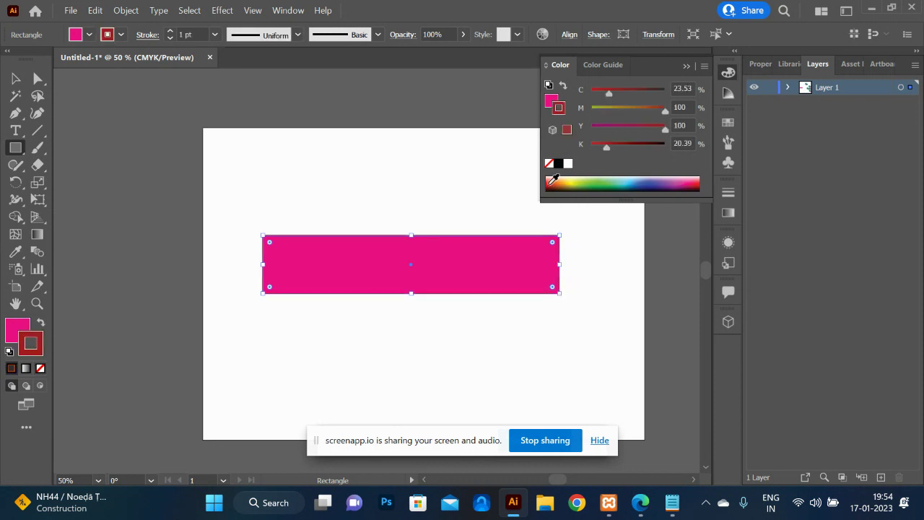
pyautogui.press('/')
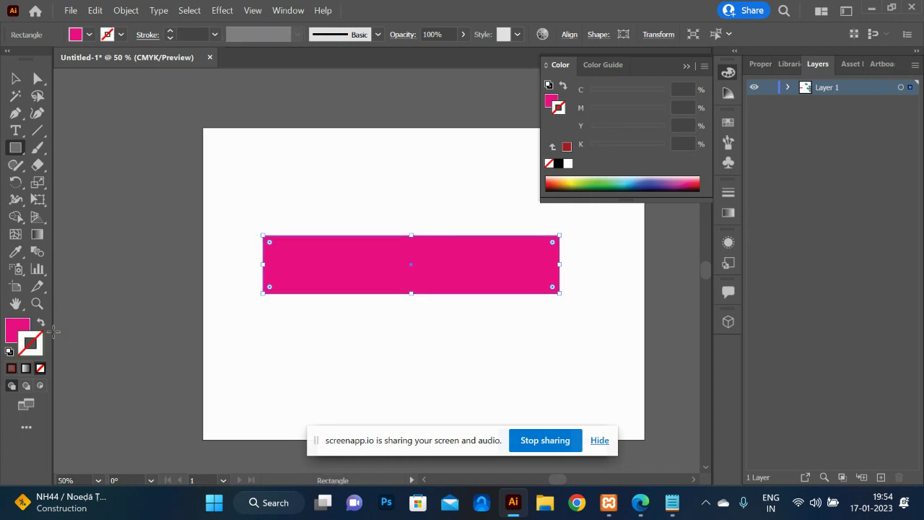
# - Set the rectangle's fill to red E81C1C
pyautogui.doubleClick(16, 328)
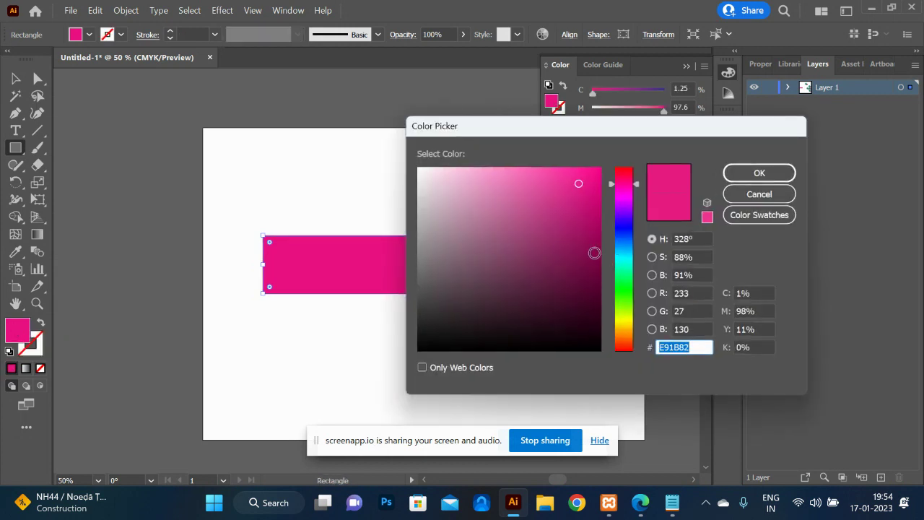
pyautogui.moveTo(622, 187); pyautogui.dragTo(632, 150)
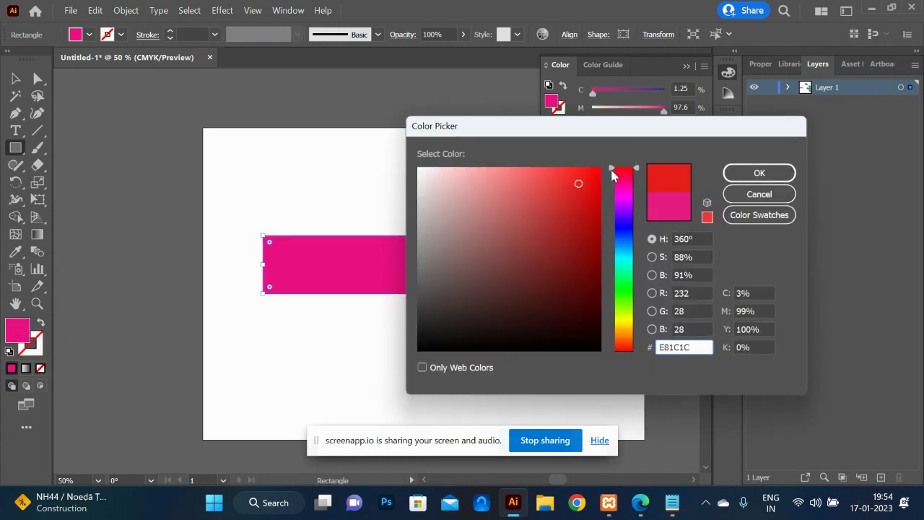
pyautogui.click(773, 173)
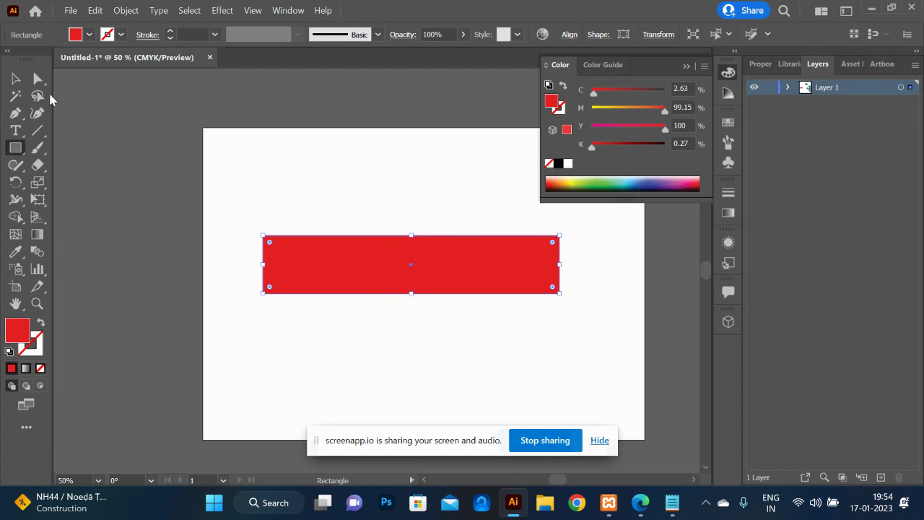
# - Try an ordinary paste of a copied red rectangle and delete the offset copy
pyautogui.click(18, 79)
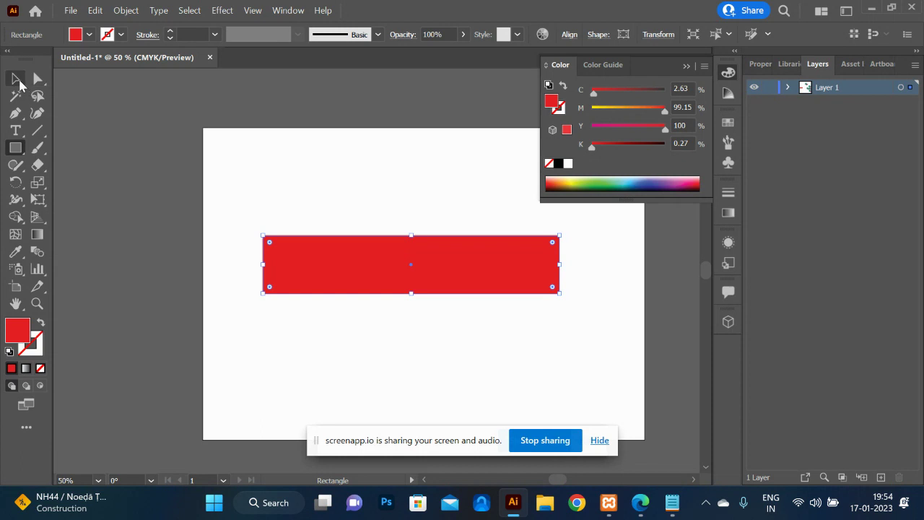
pyautogui.hotkey('ctrl', 'shift', 'a')
pyautogui.click(339, 275)
pyautogui.press('a')
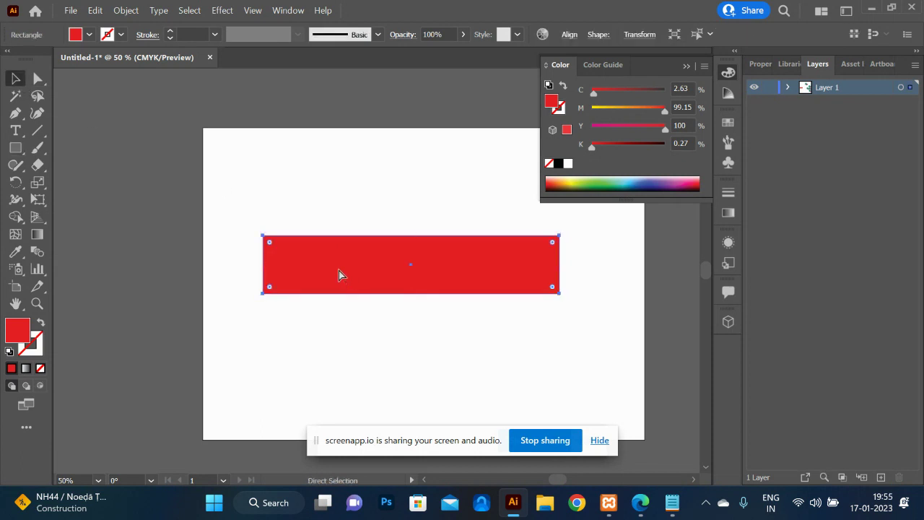
pyautogui.hotkey('ctrl', 'c')
pyautogui.hotkey('ctrl', 'v')
pyautogui.press('v')
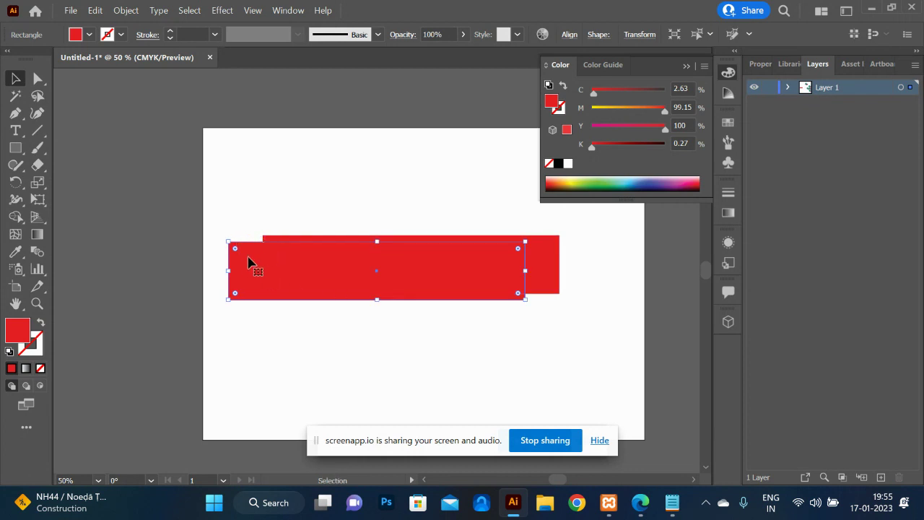
pyautogui.press('Delete')
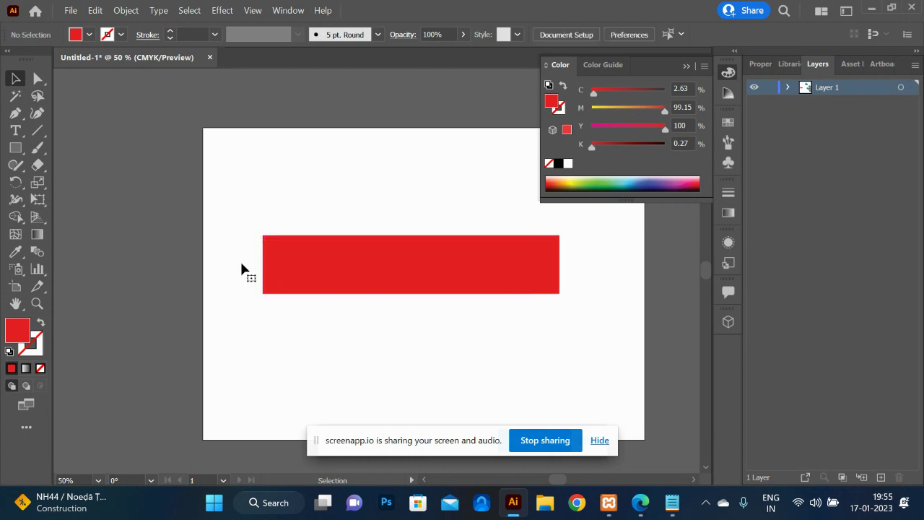
# - Duplicate the red rectangle in place, reduce the copy to a thin strip along its upper edge, and fill the strip near-black
pyautogui.click(337, 276)
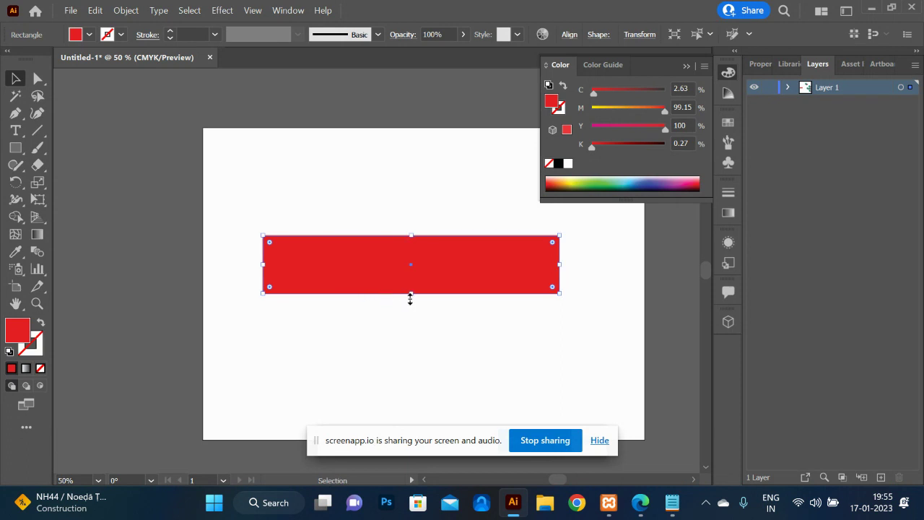
pyautogui.moveTo(411, 297); pyautogui.dragTo(408, 250)
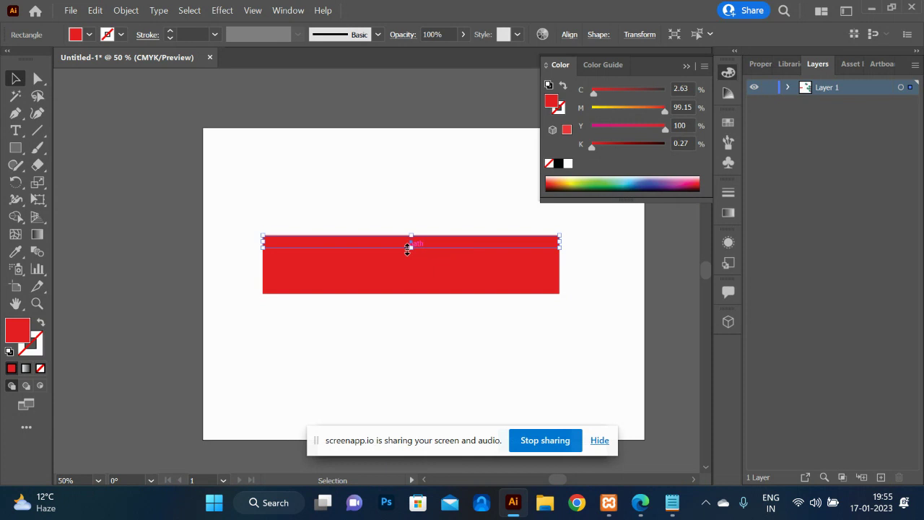
pyautogui.doubleClick(19, 331)
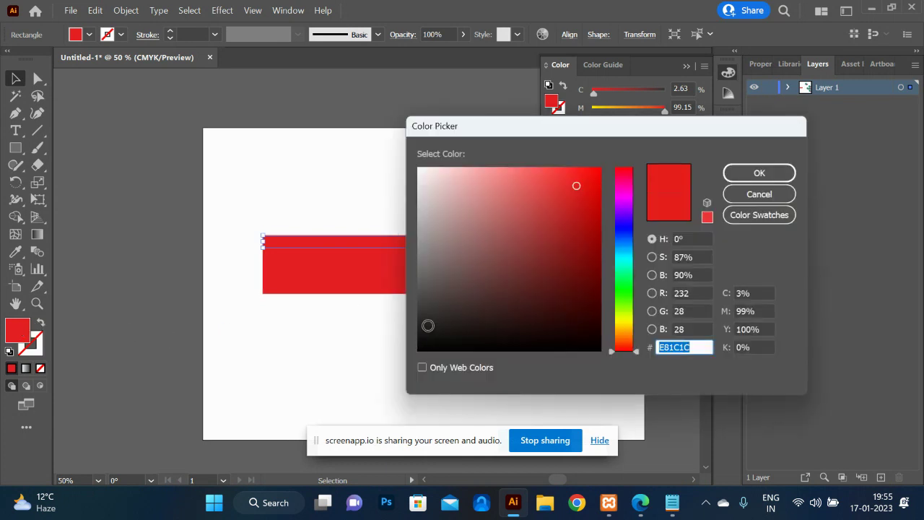
pyautogui.click(428, 326)
pyautogui.click(776, 173)
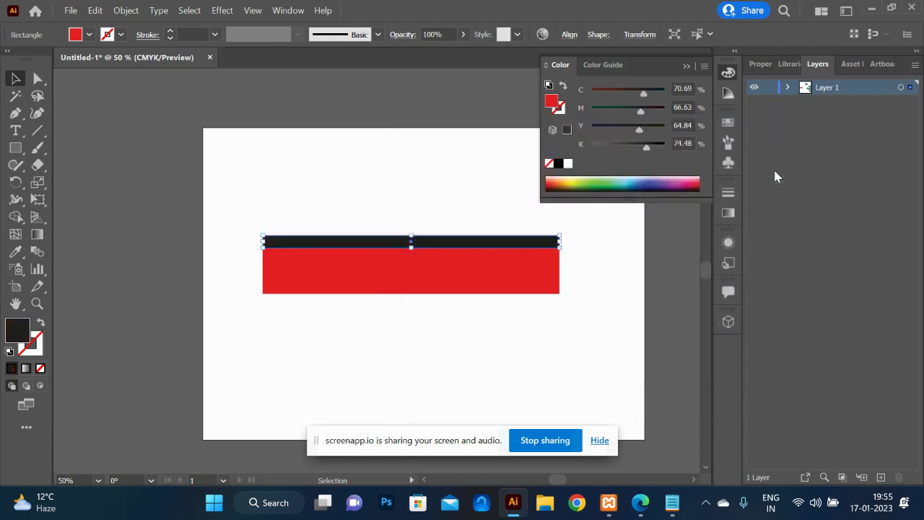
pyautogui.click(575, 312)
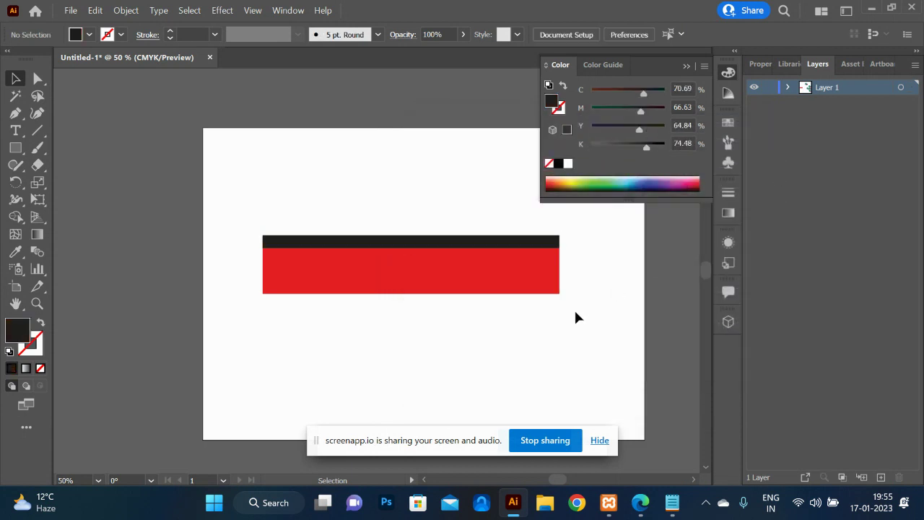
# - Duplicate the black strip straight down to the red rectangle's lower edge and again to its middle, forming evenly spaced stripes
pyautogui.click(493, 244)
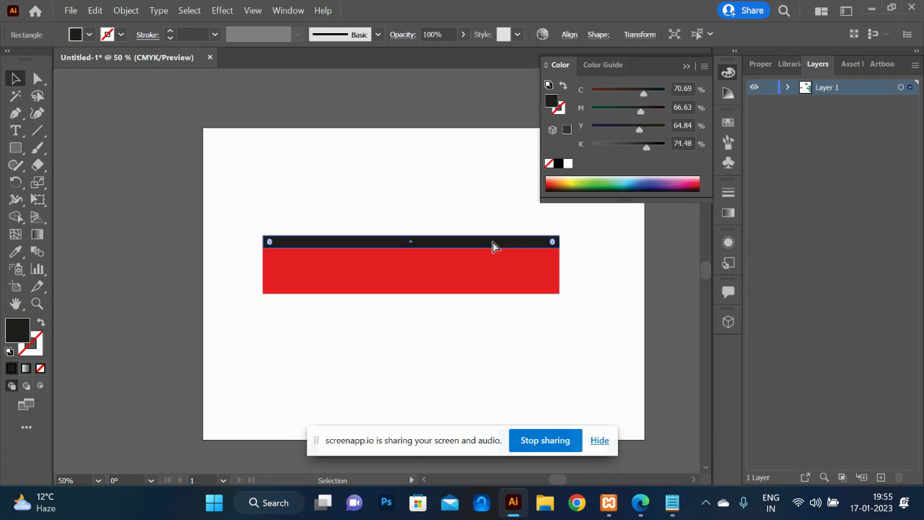
pyautogui.click(493, 244)
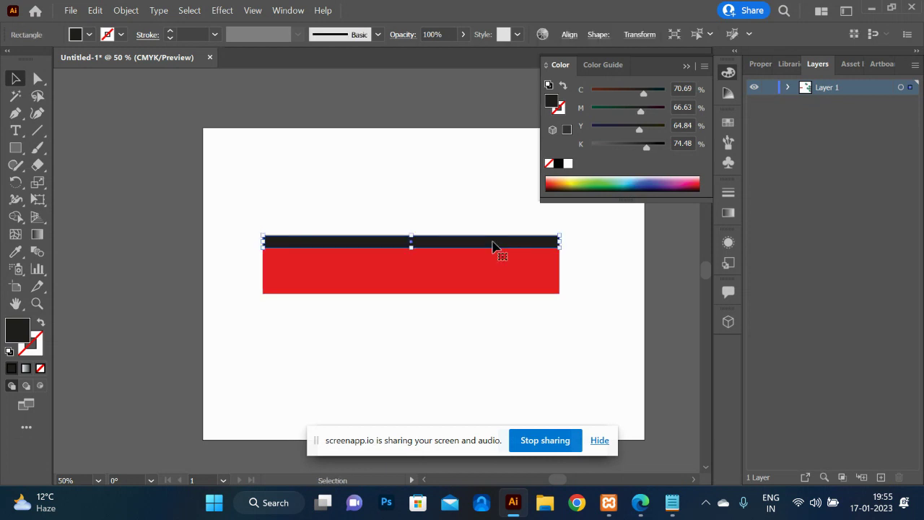
pyautogui.moveTo(494, 246); pyautogui.dragTo(495, 291)
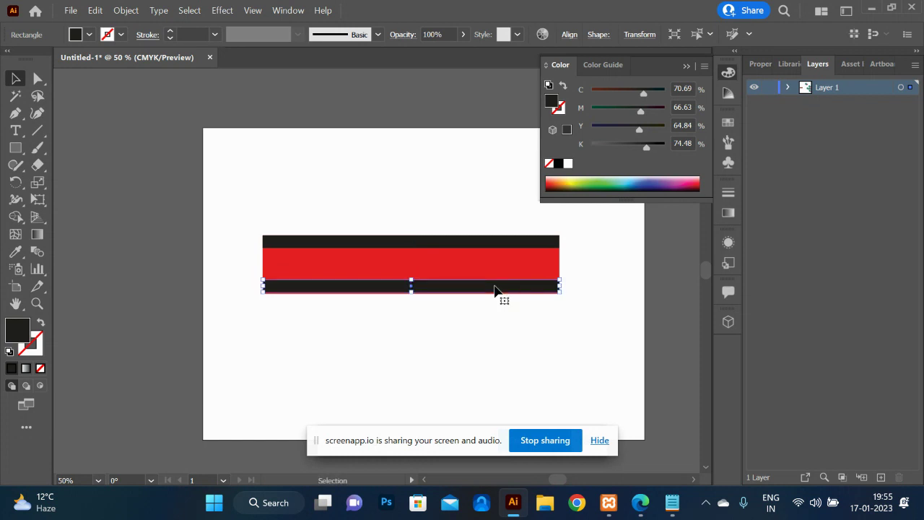
pyautogui.press('Down')
pyautogui.press('Down')
pyautogui.press('Down')
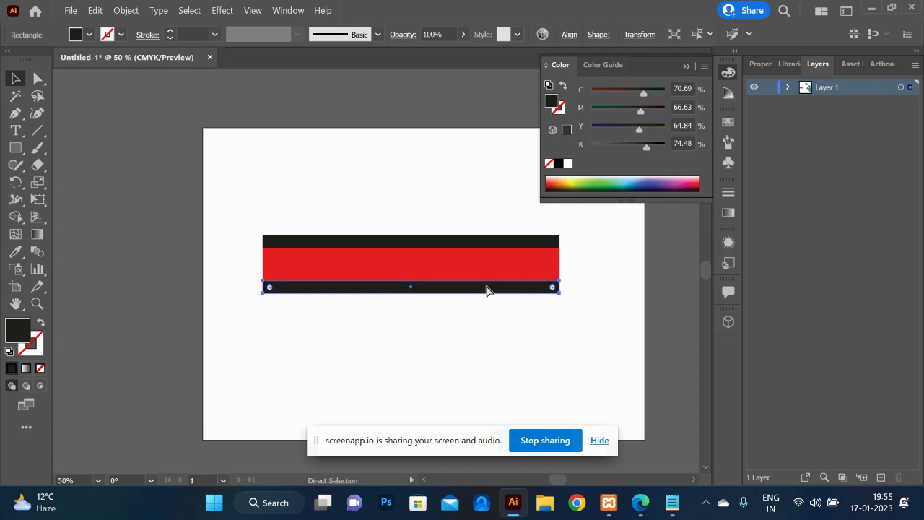
pyautogui.moveTo(487, 290); pyautogui.dragTo(487, 268)
pyautogui.click(502, 334)
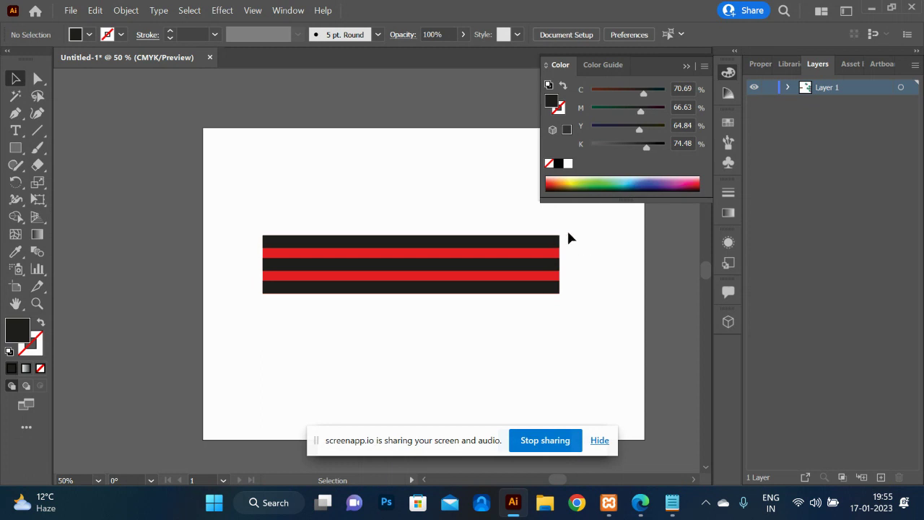
# - Duplicate the red rectangle in place and resize the copy into a block extending from the striped body's right end past the artboard
pyautogui.click(502, 285)
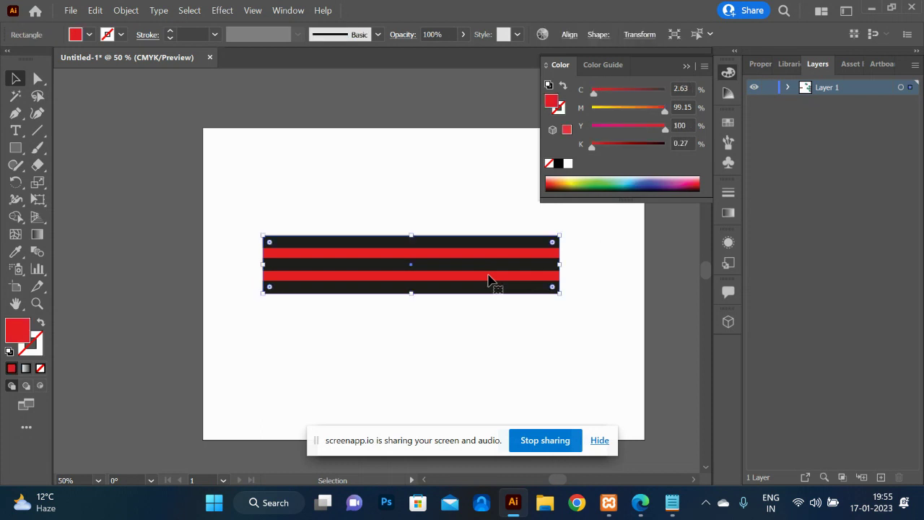
pyautogui.click(444, 289)
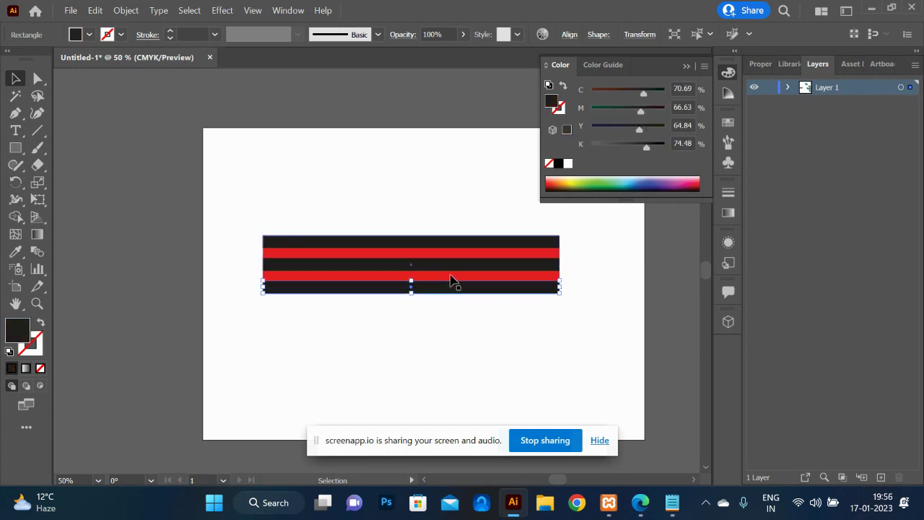
pyautogui.click(452, 281)
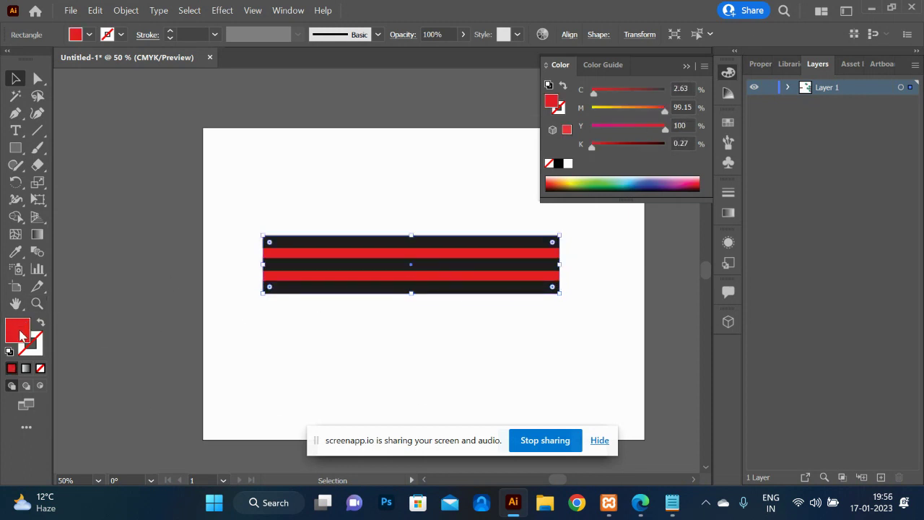
pyautogui.press('ctrl')
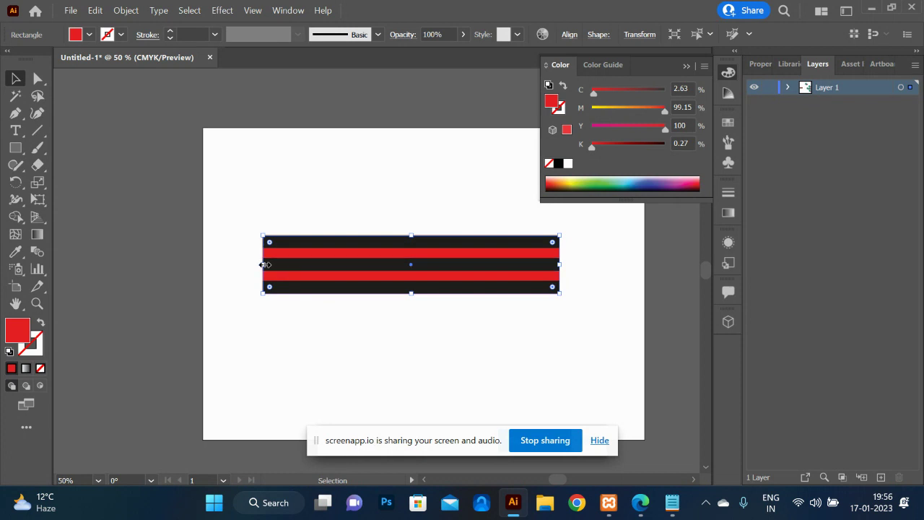
pyautogui.moveTo(264, 265); pyautogui.dragTo(660, 289)
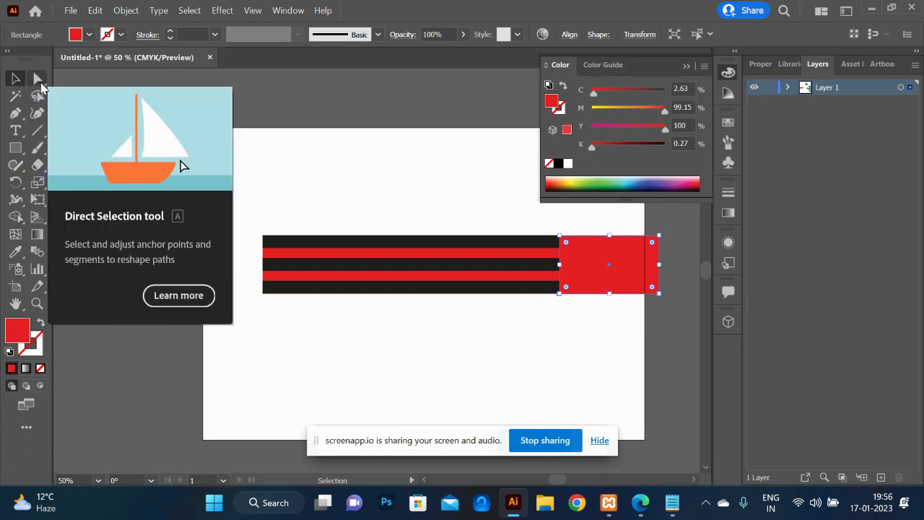
# - Reshape the red end block into a pencil point with Direct Selection, bringing its outer corners to a centred tip
pyautogui.click(41, 85)
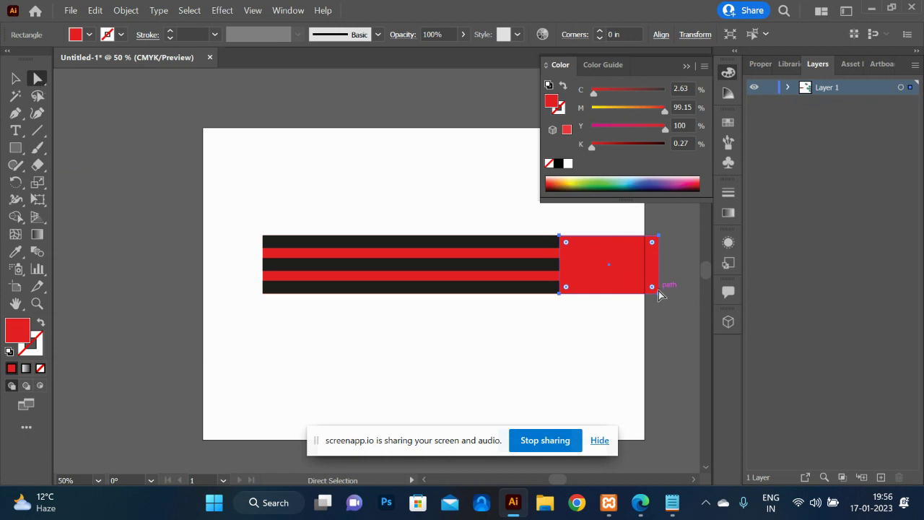
pyautogui.moveTo(660, 294); pyautogui.dragTo(562, 296)
pyautogui.moveTo(565, 300)
pyautogui.mouseDown()
pyautogui.moveTo(668, 302)
pyautogui.moveTo(691, 265)
pyautogui.moveTo(657, 261)
pyautogui.moveTo(617, 286)
pyautogui.moveTo(562, 298)
pyautogui.mouseUp()
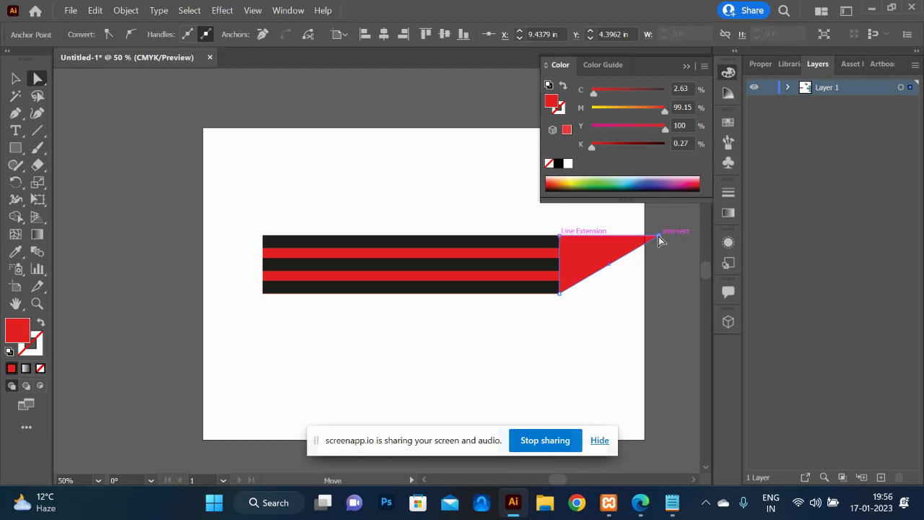
pyautogui.moveTo(660, 238); pyautogui.dragTo(683, 268)
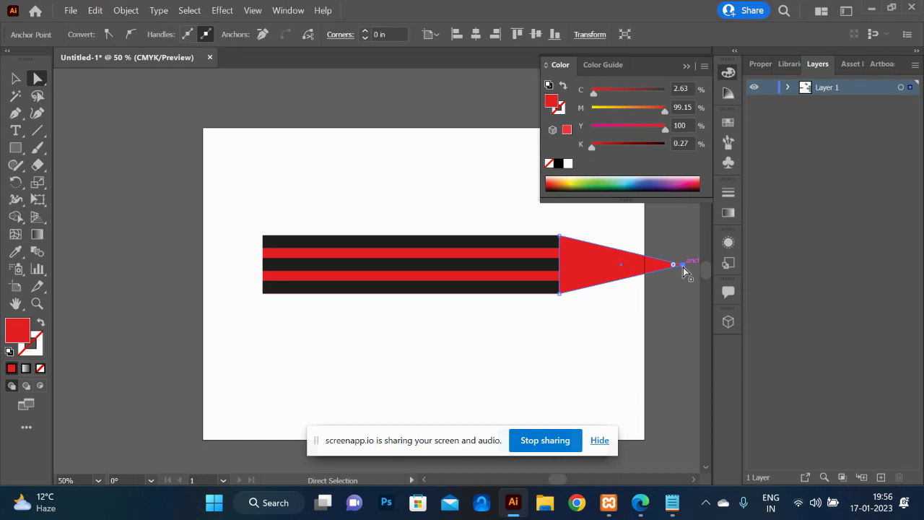
# - Fill the pencil point with dusty pink D8A7A9 and deselect it
pyautogui.doubleClick(19, 334)
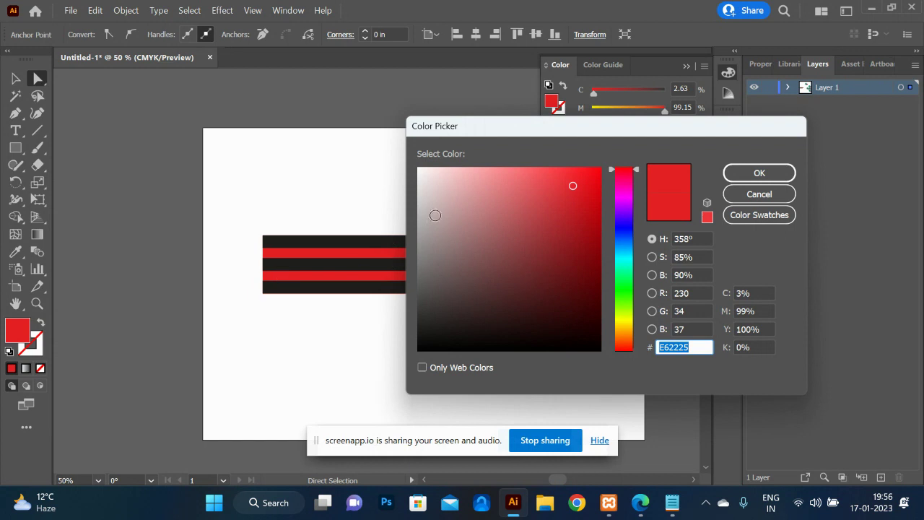
pyautogui.click(460, 196)
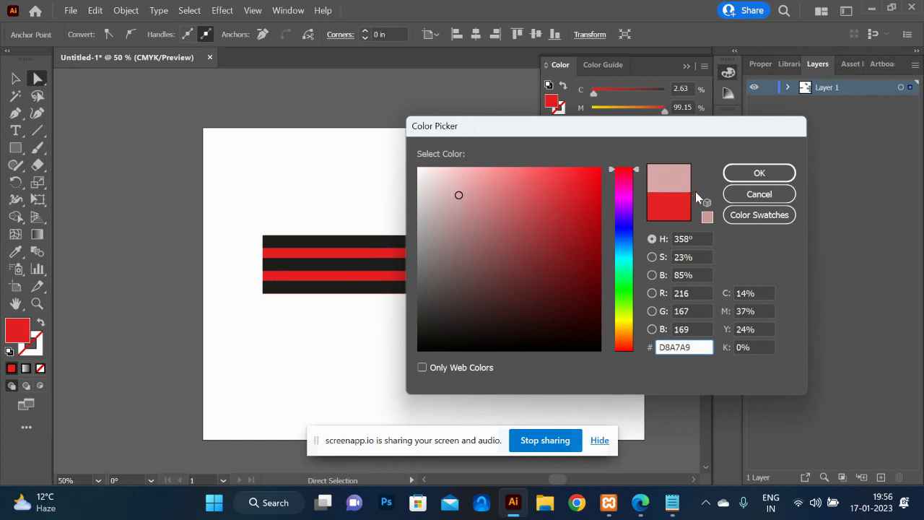
pyautogui.click(746, 175)
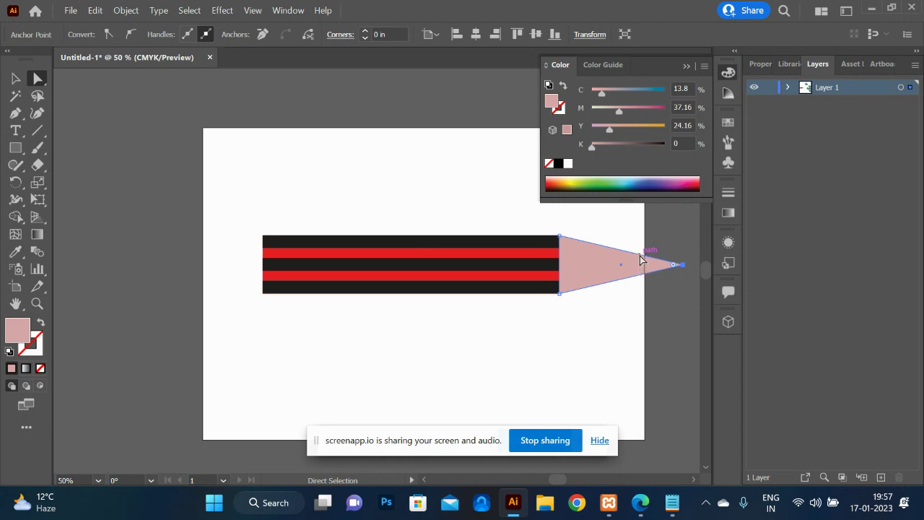
pyautogui.click(16, 80)
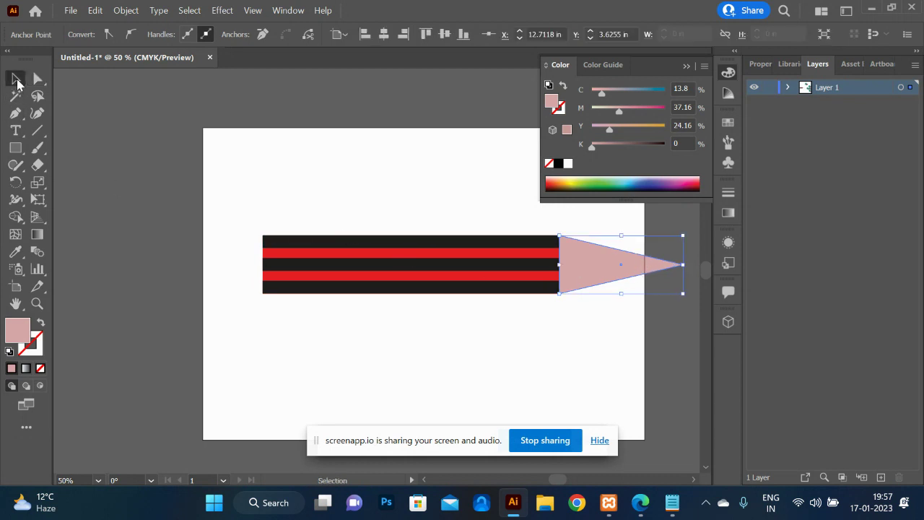
pyautogui.click(608, 299)
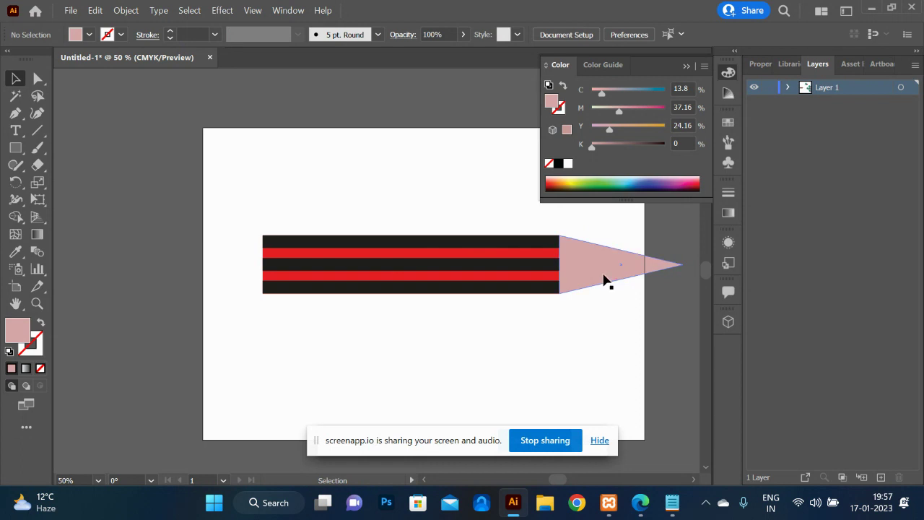
# - Duplicate the pink pencil point in place and activate Direct Selection on the copy
pyautogui.click(607, 280)
pyautogui.press('a')
pyautogui.press('v')
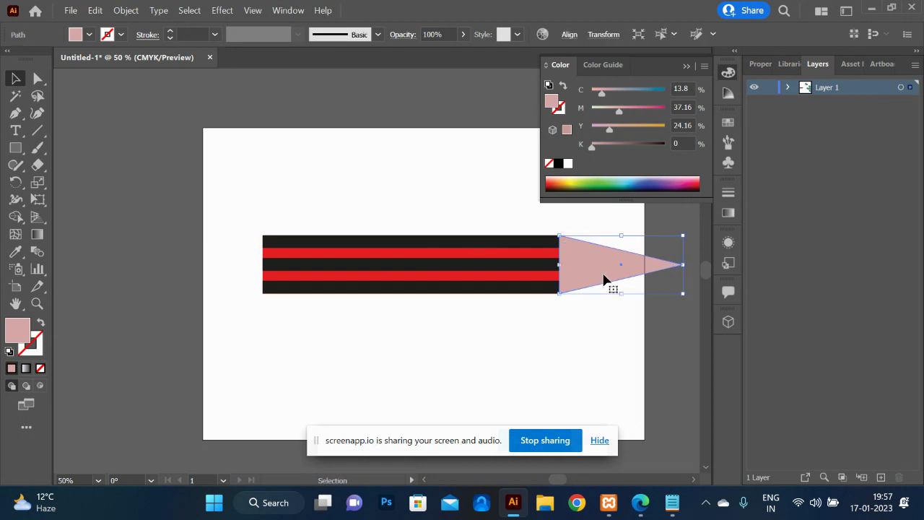
pyautogui.click(38, 79)
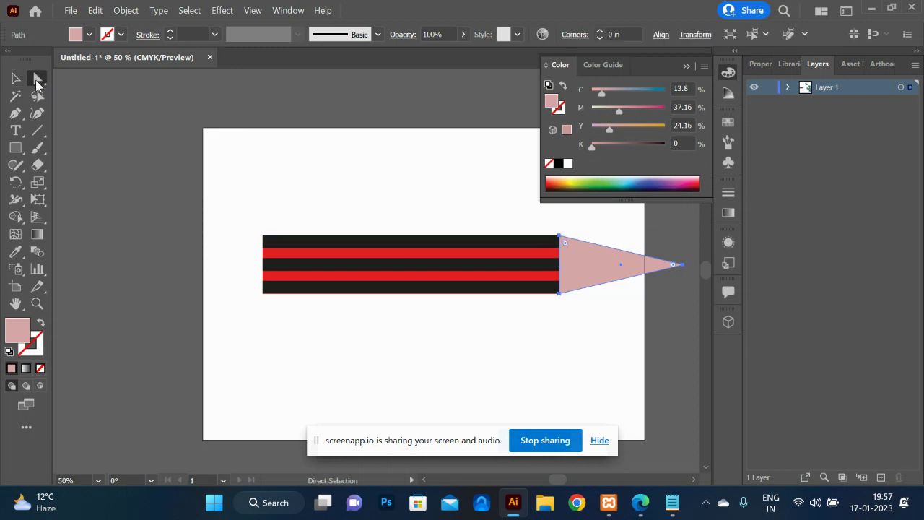
# - Switch to Notepad and add the line "direct selection - a" below the rectangle shortcut
pyautogui.hotkey('alt', 'Tab')
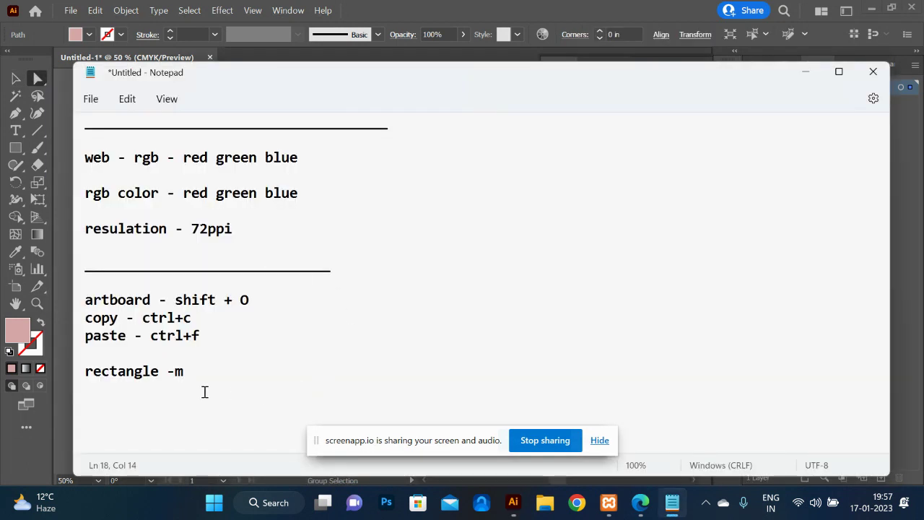
pyautogui.press('Return')
pyautogui.press('Return')
pyautogui.write('dir')
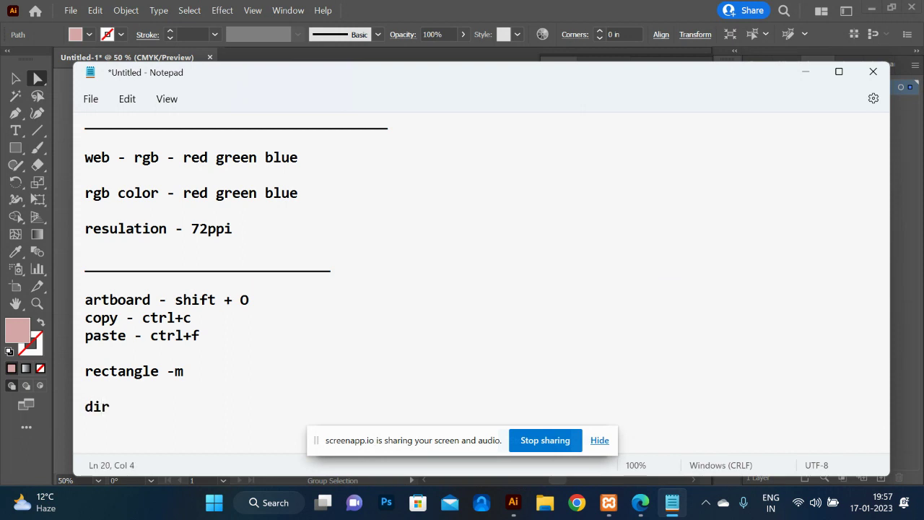
pyautogui.write('ect selection - a')
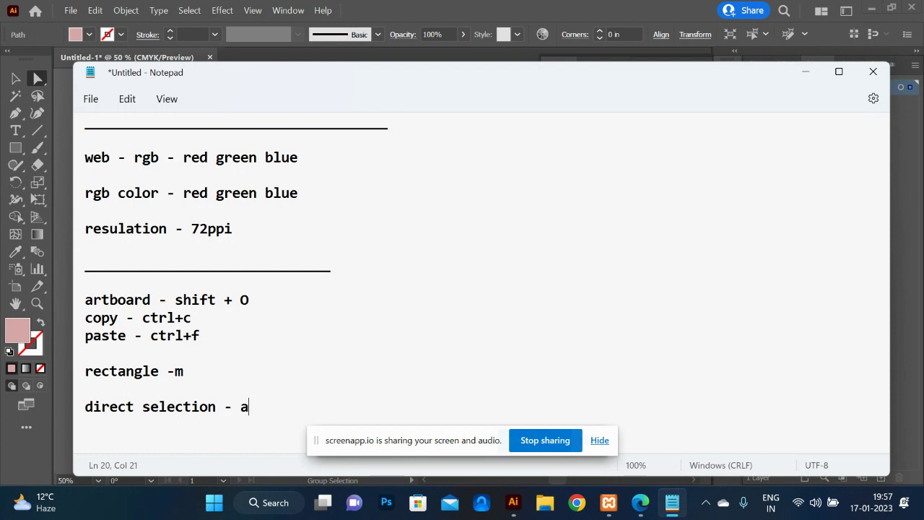
# - Switch back to Illustrator and shrink the duplicated pencil point to a small lead tip by moving its two base anchors along the sloping edges
pyautogui.hotkey('alt', 'Tab')
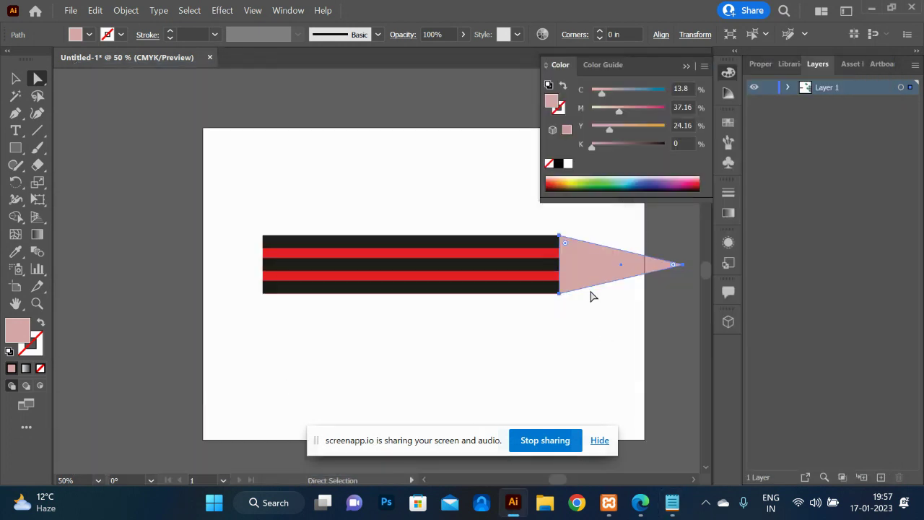
pyautogui.click(560, 238)
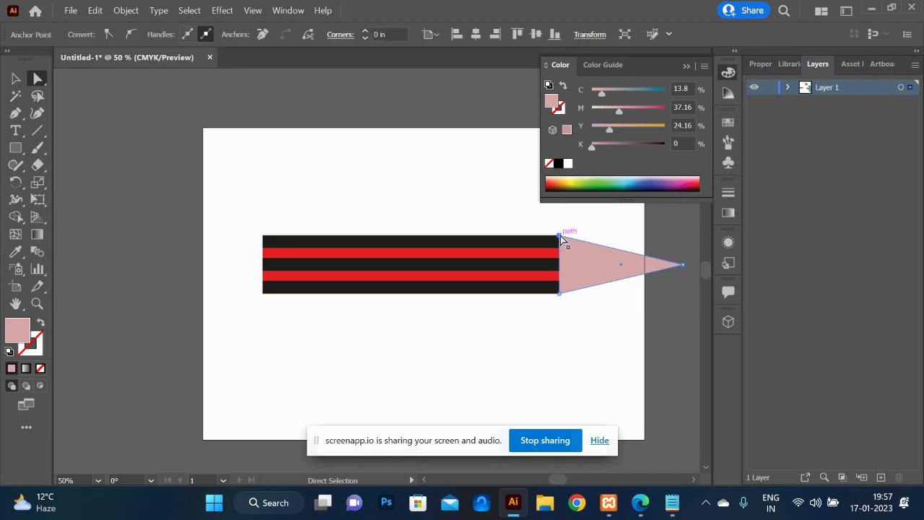
pyautogui.moveTo(560, 236); pyautogui.dragTo(647, 259)
pyautogui.moveTo(561, 296); pyautogui.dragTo(646, 276)
pyautogui.moveTo(560, 297); pyautogui.dragTo(646, 259)
pyautogui.click(624, 341)
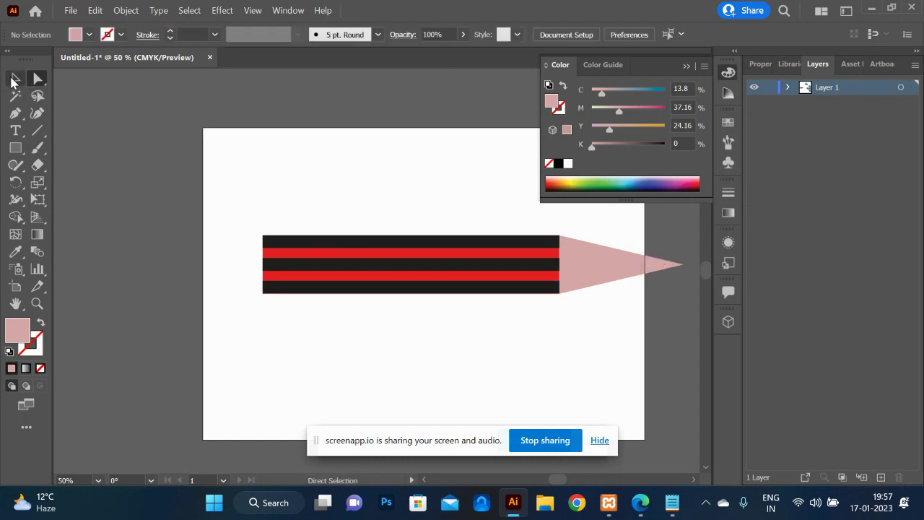
# - Fill the small lead tip at the end of the pencil point with near-black
pyautogui.click(15, 78)
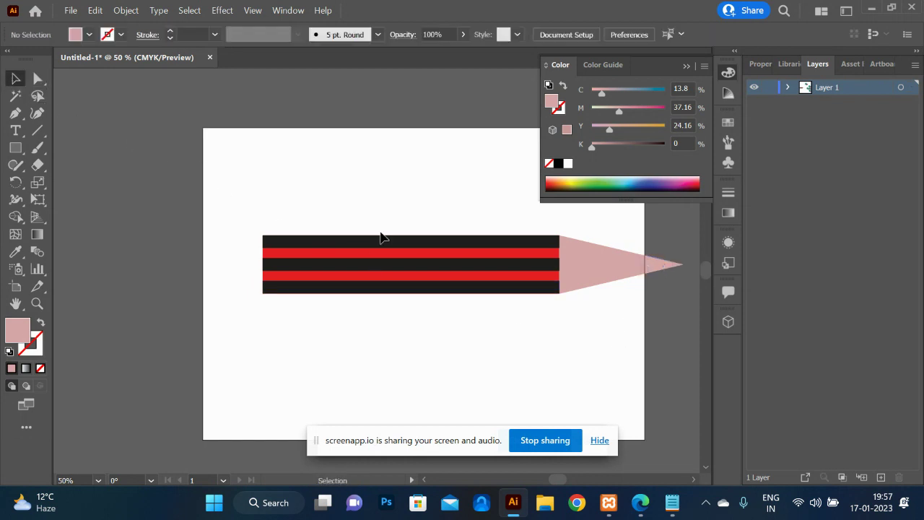
pyautogui.click(662, 266)
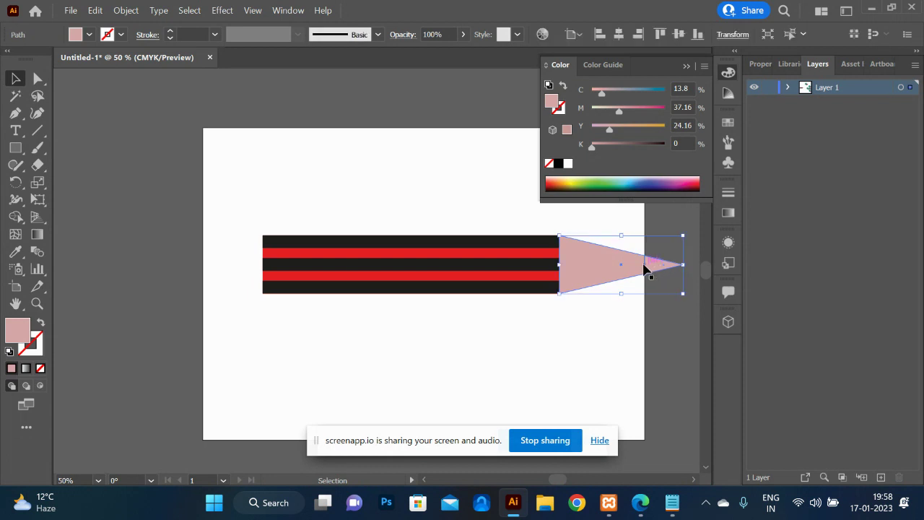
pyautogui.click(645, 268)
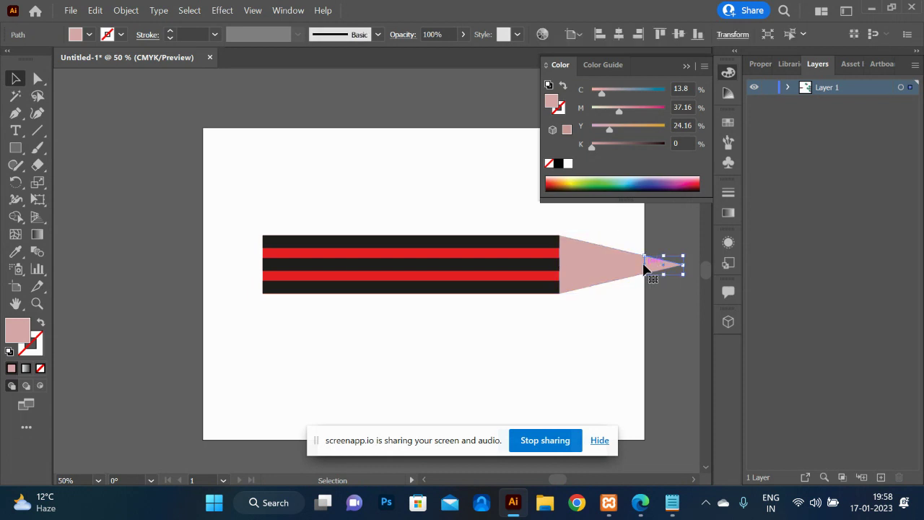
pyautogui.doubleClick(17, 334)
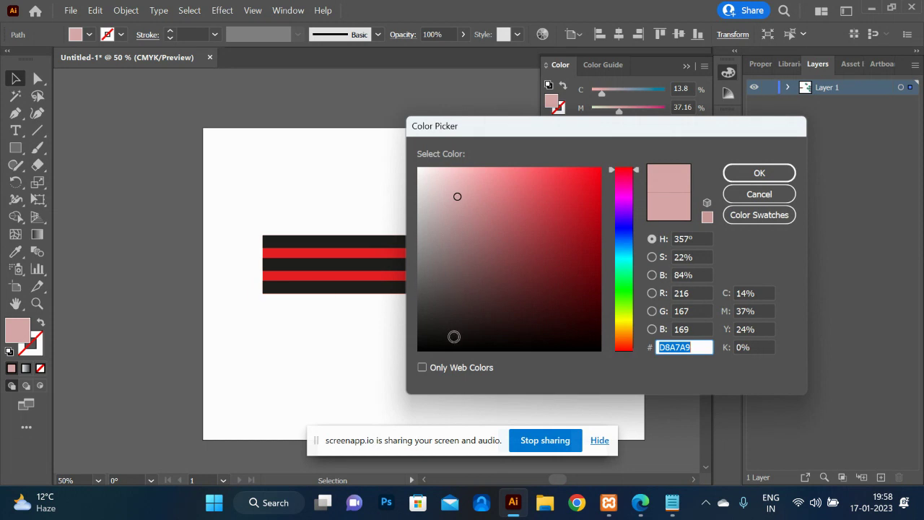
pyautogui.click(454, 338)
pyautogui.click(778, 173)
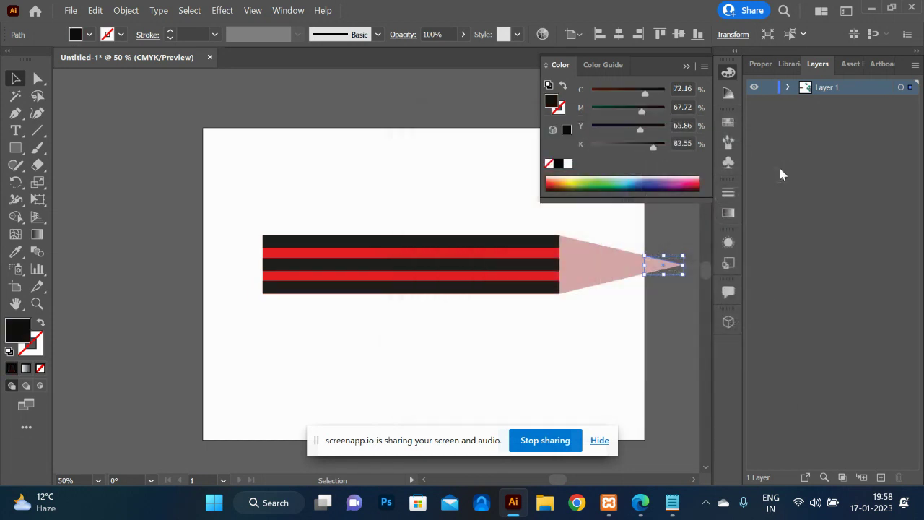
# - Try moving the pencil point shapes downward to uncover the overlapping tip, and undo the moves
pyautogui.click(433, 350)
pyautogui.moveTo(658, 267); pyautogui.dragTo(644, 328)
pyautogui.hotkey('ctrl', 'z')
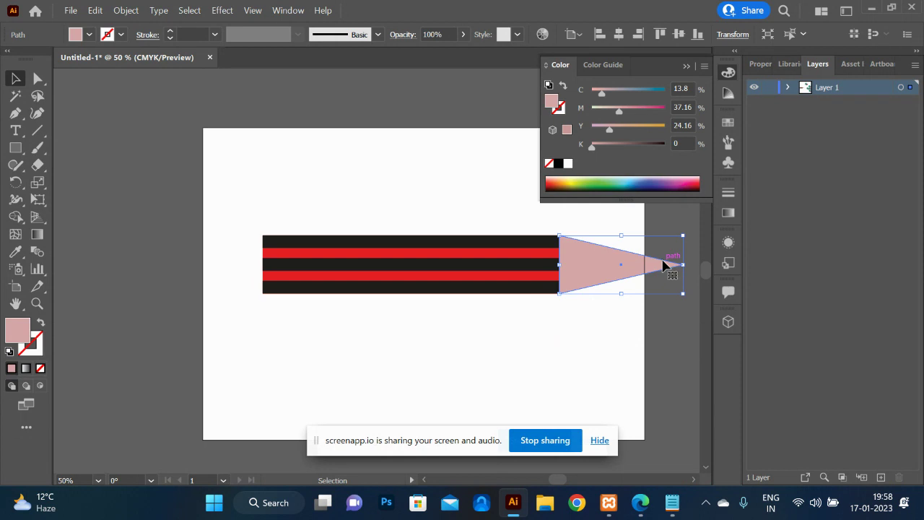
pyautogui.moveTo(583, 264); pyautogui.dragTo(581, 294)
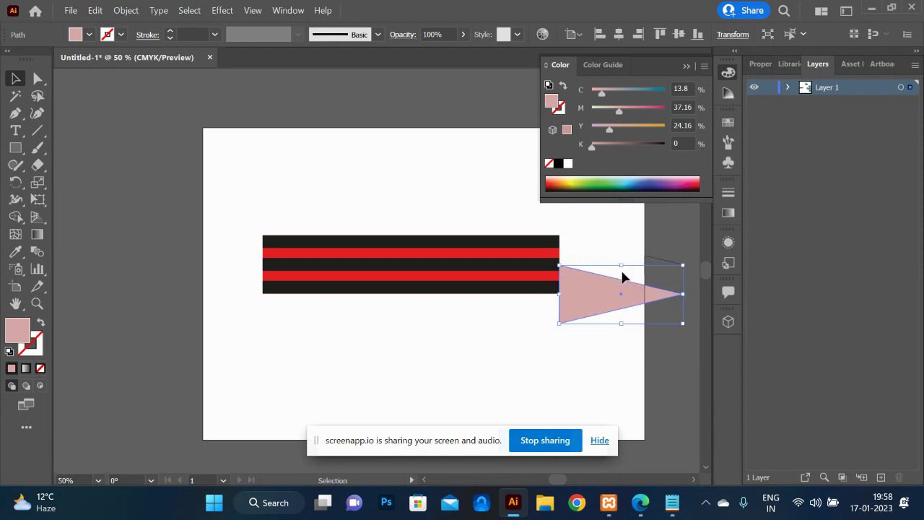
pyautogui.hotkey('ctrl', 'z')
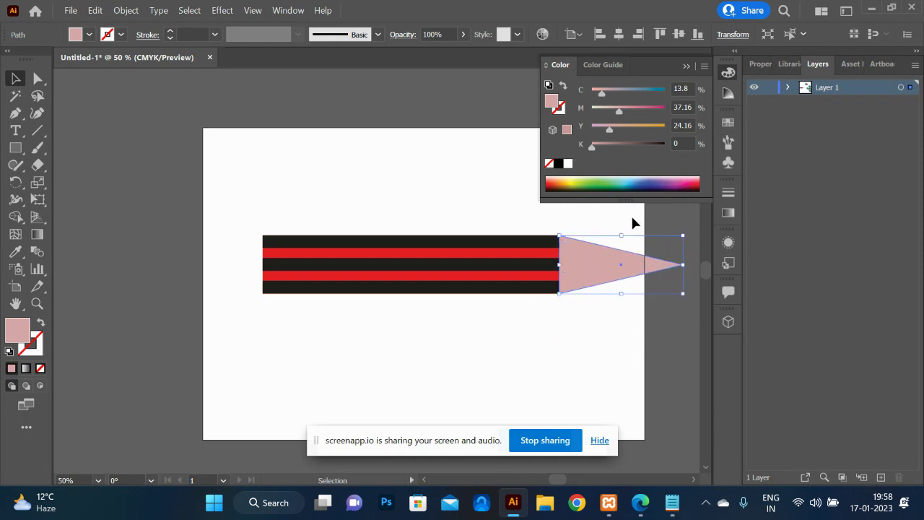
# - Delete the small near-black tip hidden behind the pink pencil point, keeping the pink point itself
pyautogui.click(631, 214)
pyautogui.moveTo(671, 305); pyautogui.dragTo(636, 269)
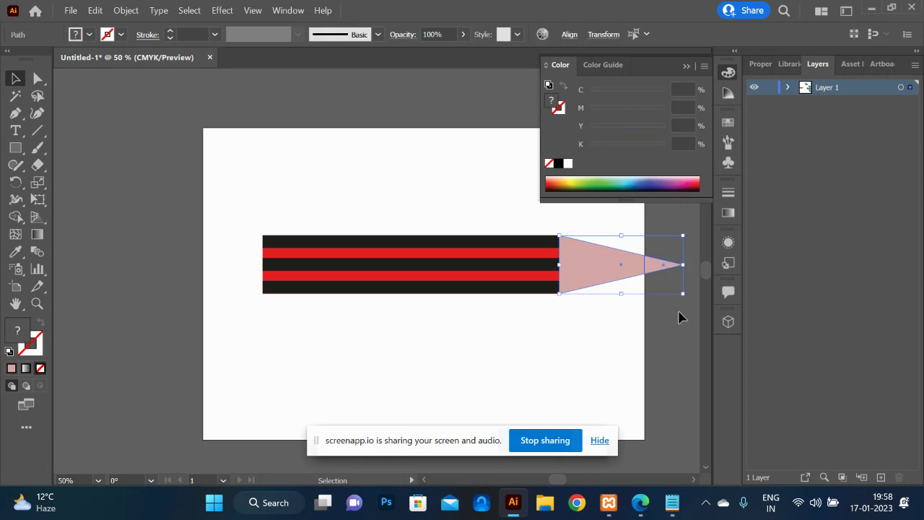
pyautogui.keyDown('shift'); pyautogui.click(597, 281); pyautogui.keyUp('shift')
pyautogui.hotkey('ctrl', 'shift', 'a')
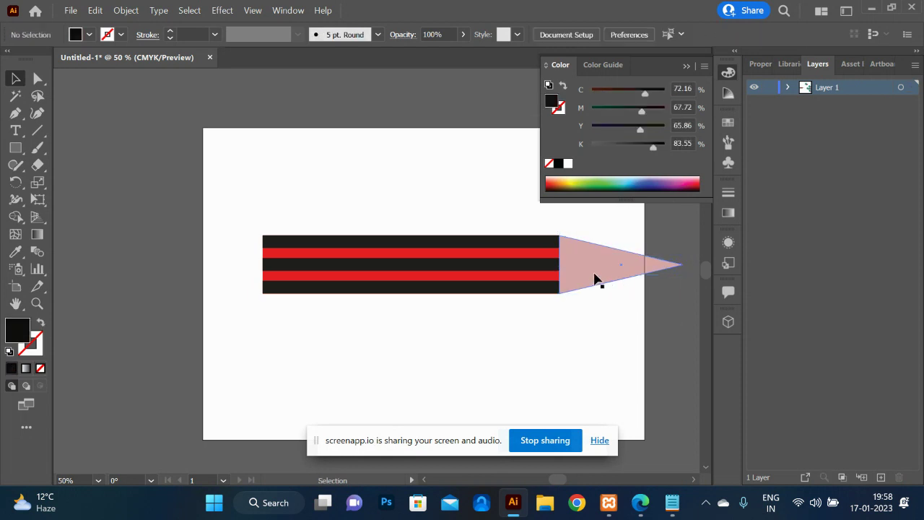
# - Duplicate the pink pencil point in place and move the copy's two base corners along the sloping edges to form the lead tip
pyautogui.press('a')
pyautogui.click(592, 277)
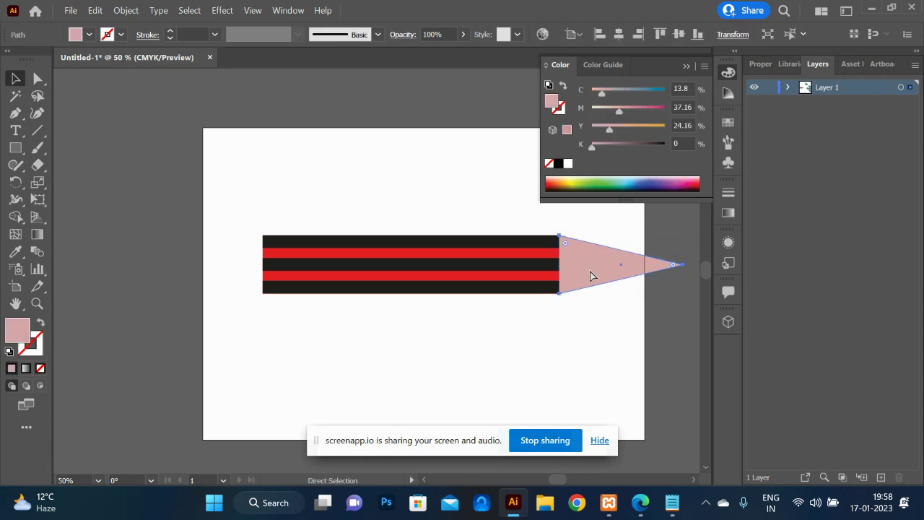
pyautogui.press('v')
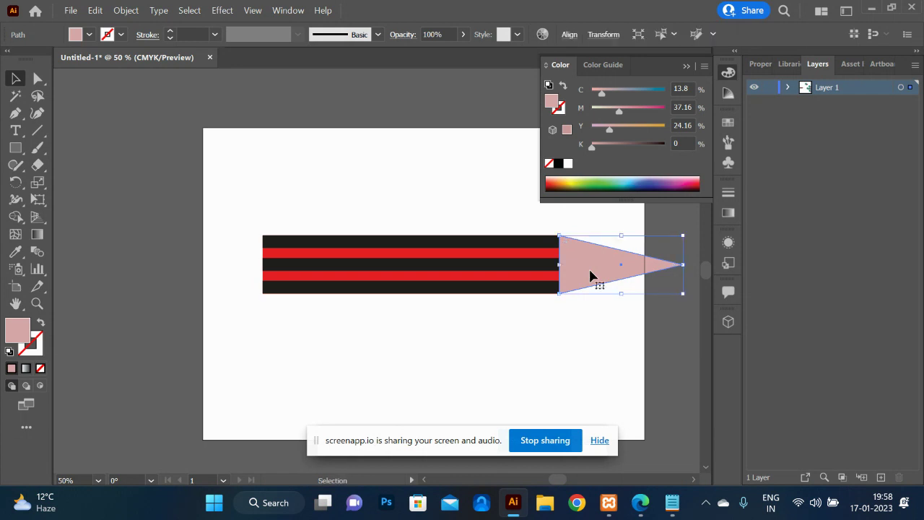
pyautogui.click(39, 83)
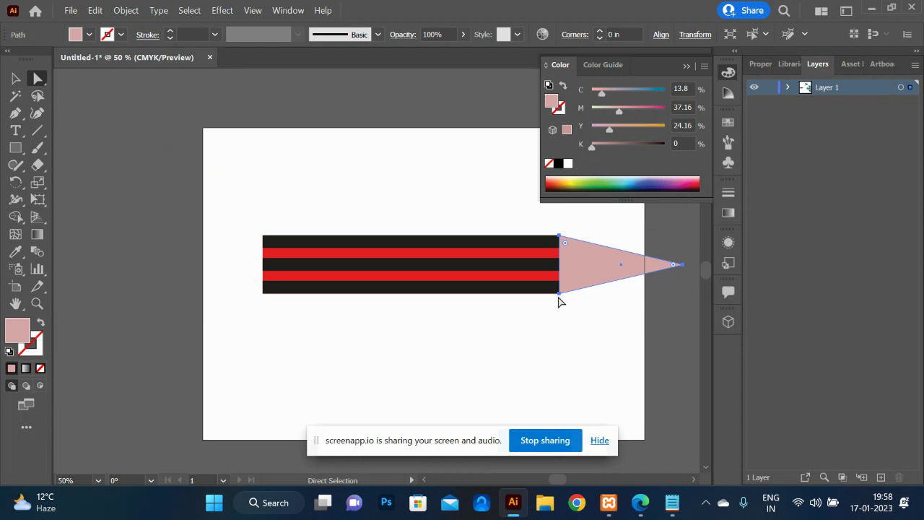
pyautogui.moveTo(561, 294); pyautogui.dragTo(645, 280)
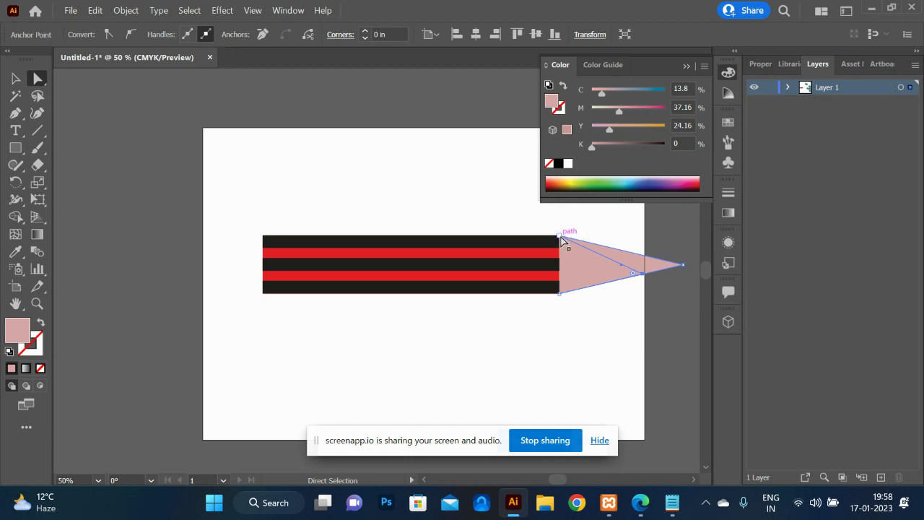
pyautogui.moveTo(563, 240); pyautogui.dragTo(646, 261)
# - Fill the new lead tip with near-black 0F0809 and deselect it
pyautogui.click(21, 79)
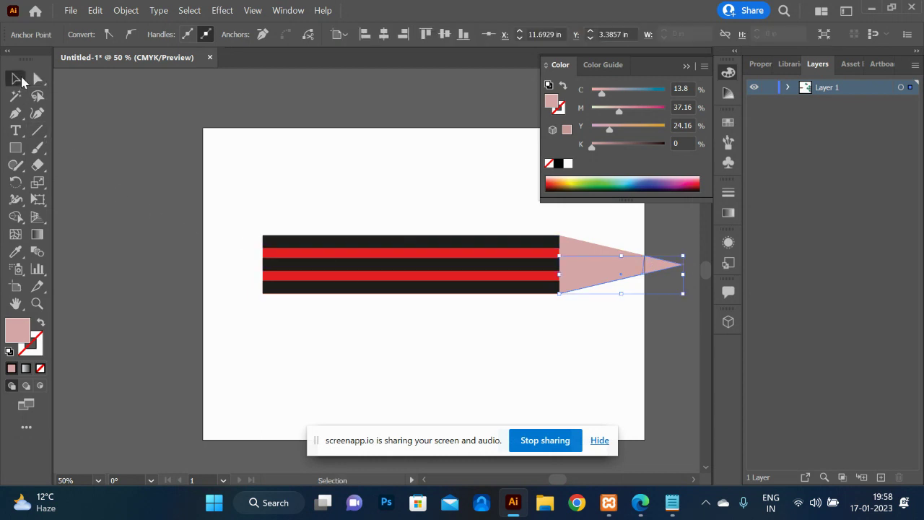
pyautogui.doubleClick(16, 335)
pyautogui.click(499, 340)
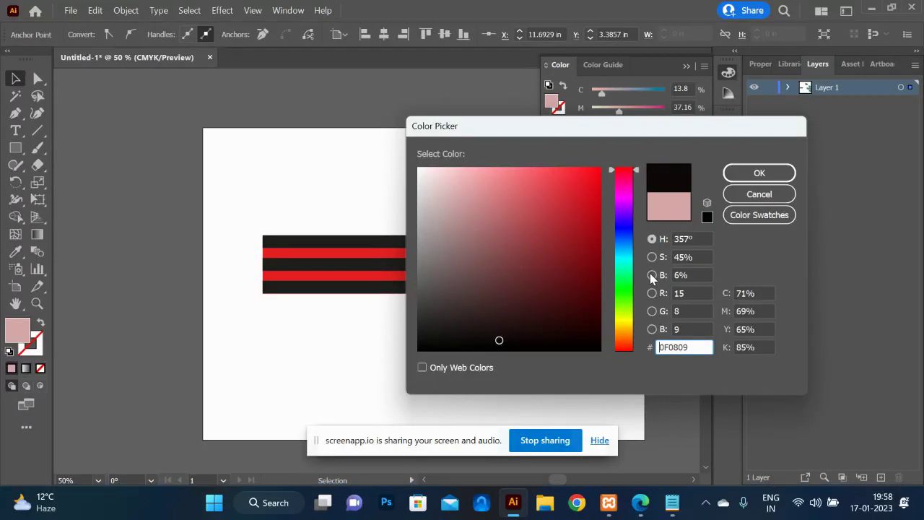
pyautogui.click(744, 173)
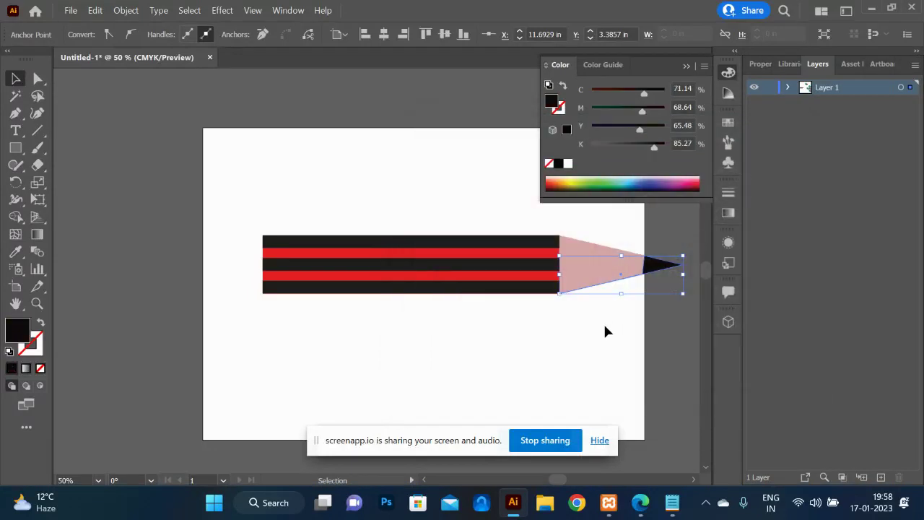
pyautogui.click(603, 333)
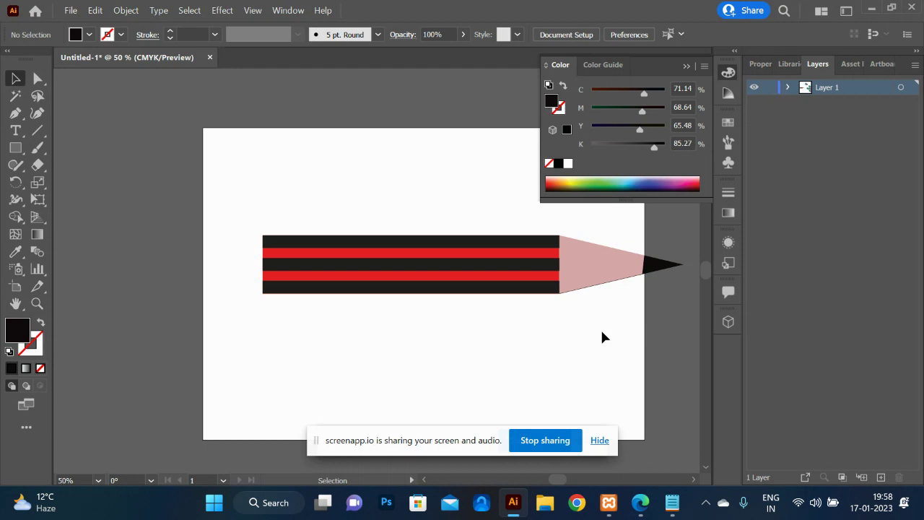
# - Duplicate the red body rectangle in place and resize the copy into a narrow band just beyond the pencil's blunt end
pyautogui.click(536, 282)
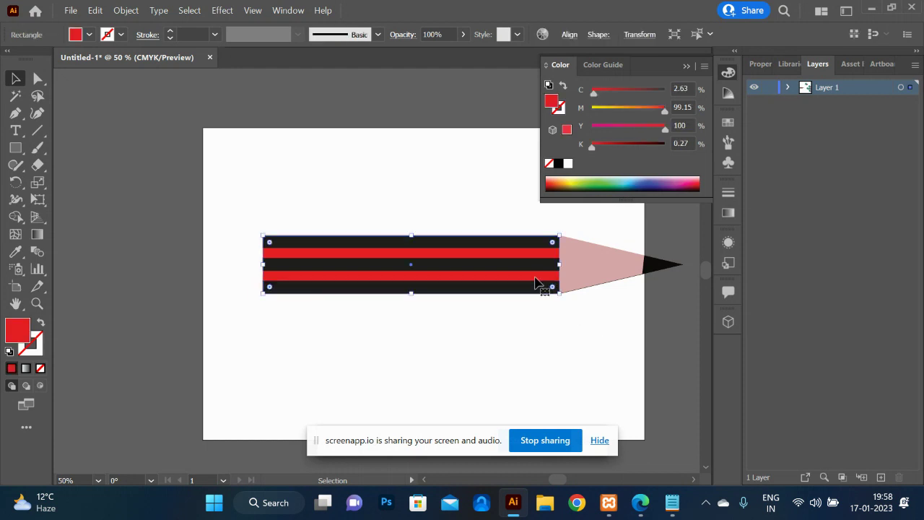
pyautogui.press('a')
pyautogui.press('v')
pyautogui.moveTo(560, 266); pyautogui.dragTo(249, 250)
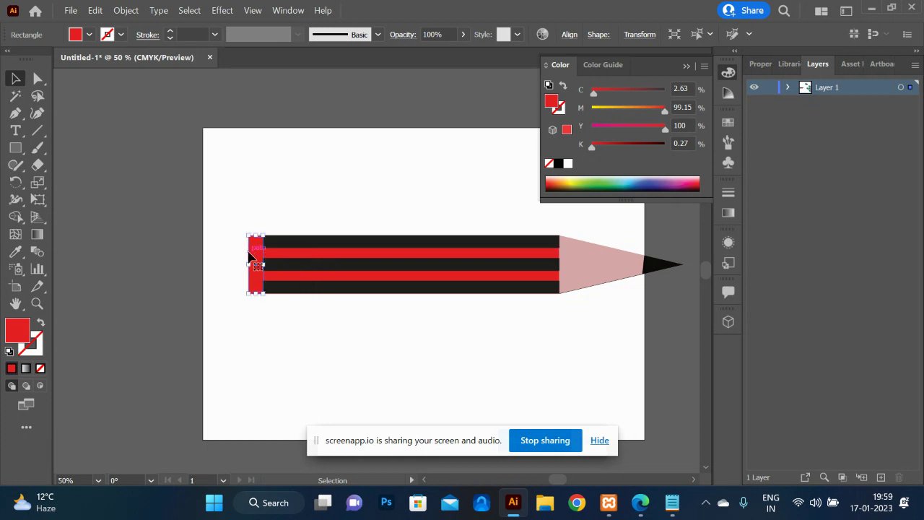
# - Fill the narrow band at the blunt end with pale grey E0D5D6
pyautogui.doubleClick(19, 329)
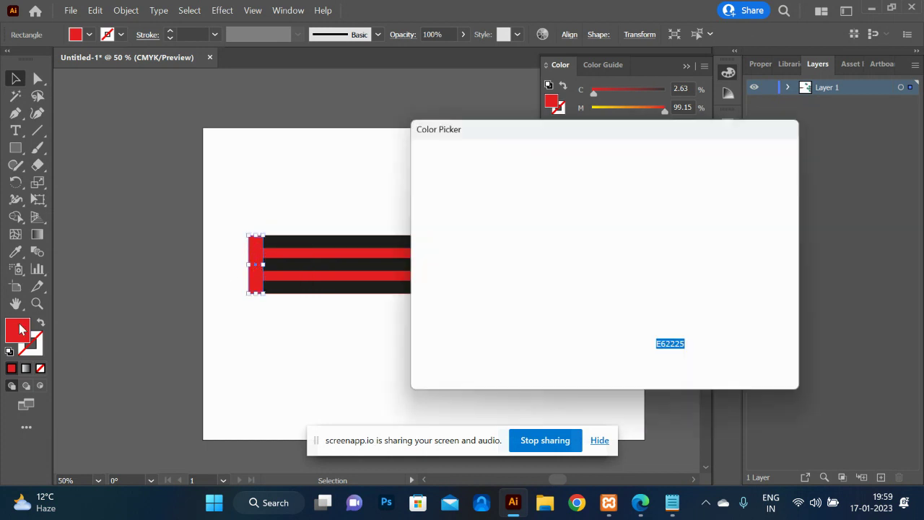
pyautogui.click(426, 188)
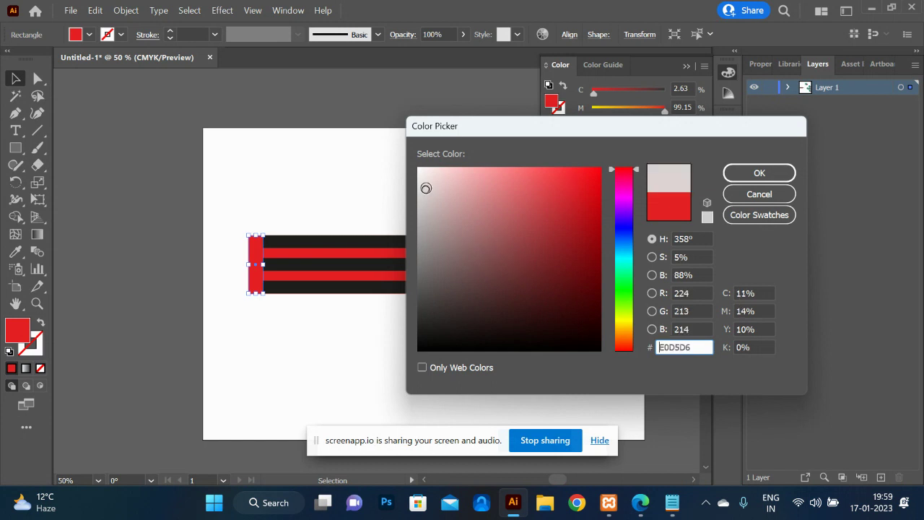
pyautogui.click(767, 174)
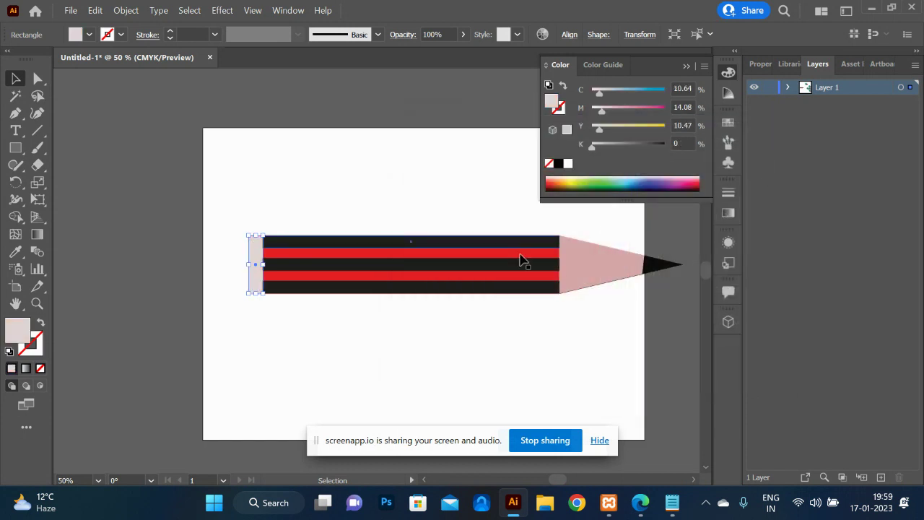
# - Duplicate the pale band, resize the copy into an eraser block beyond it, and fill it rose pink (C 12.34, M 70.82, Y 39.84)
pyautogui.press('ctrl')
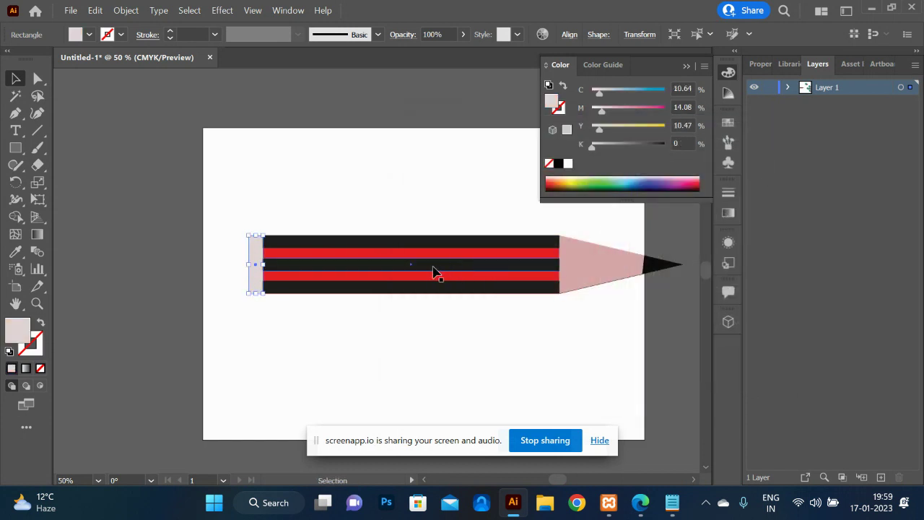
pyautogui.moveTo(264, 264); pyautogui.dragTo(182, 264)
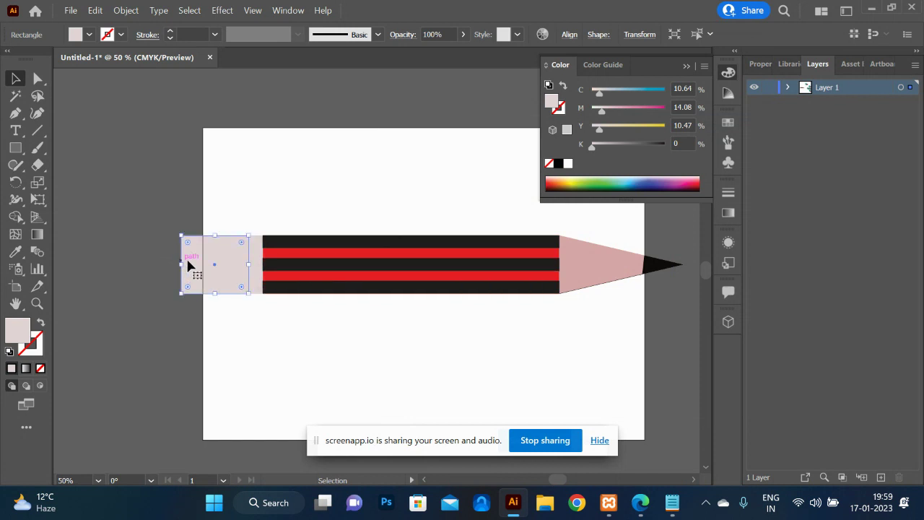
pyautogui.doubleClick(19, 334)
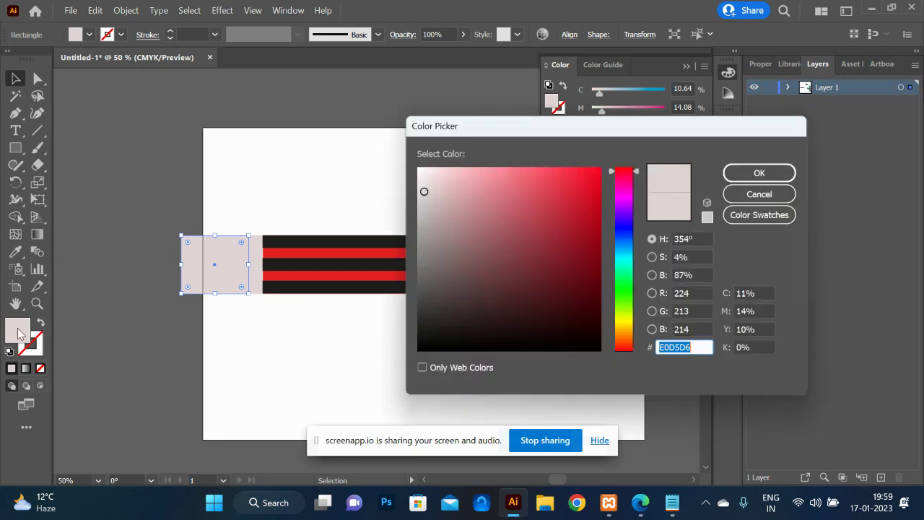
pyautogui.click(510, 193)
pyautogui.click(767, 177)
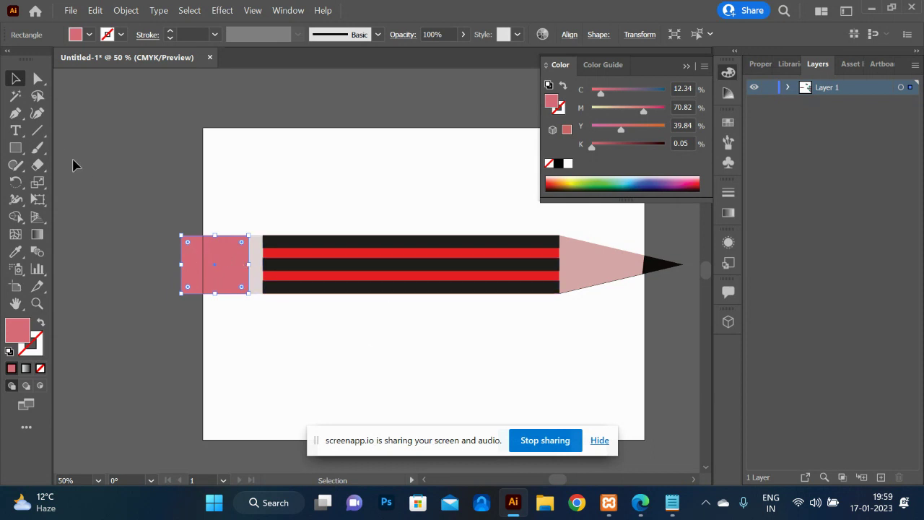
# - Round the two outer corners of the pink eraser to a radius of about 0.33 in
pyautogui.click(38, 79)
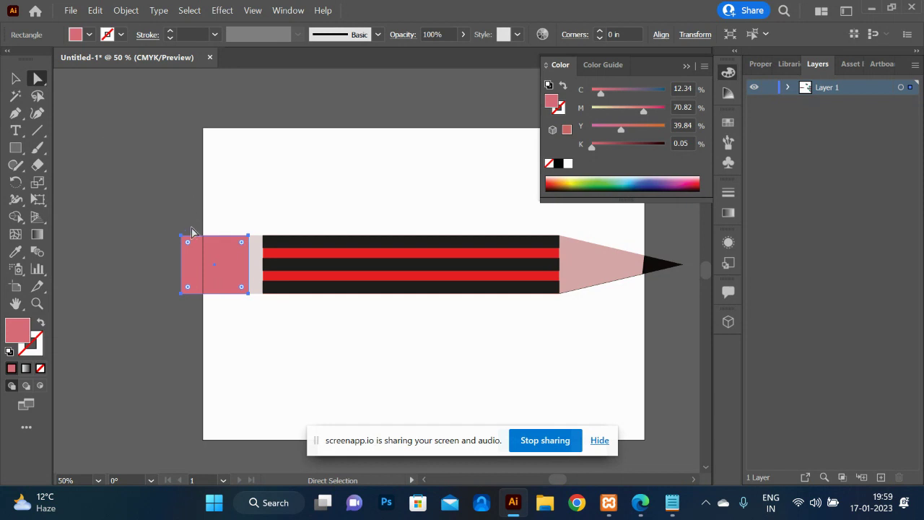
pyautogui.moveTo(189, 246); pyautogui.dragTo(195, 250)
pyautogui.moveTo(193, 283); pyautogui.dragTo(199, 290)
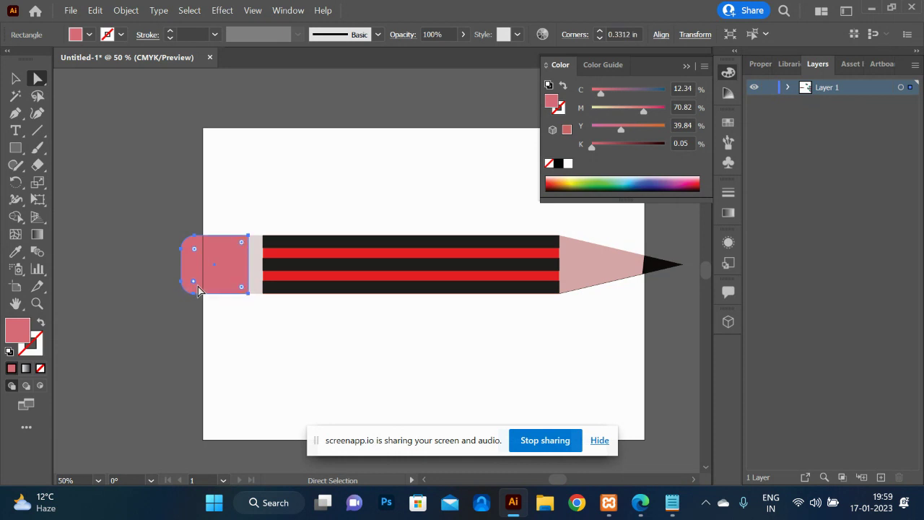
pyautogui.press('v')
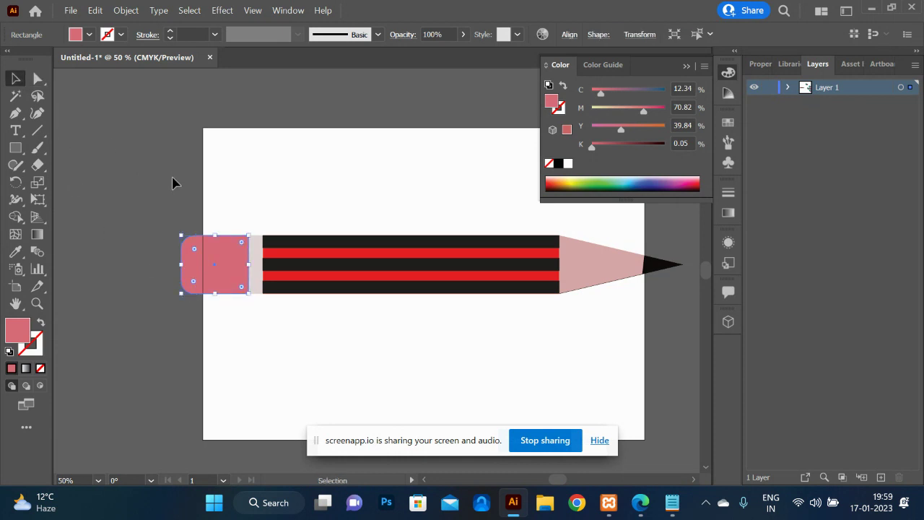
# - Select all the pencil parts, from eraser to lead tip, and group them
pyautogui.click(140, 176)
pyautogui.moveTo(238, 171); pyautogui.dragTo(681, 331)
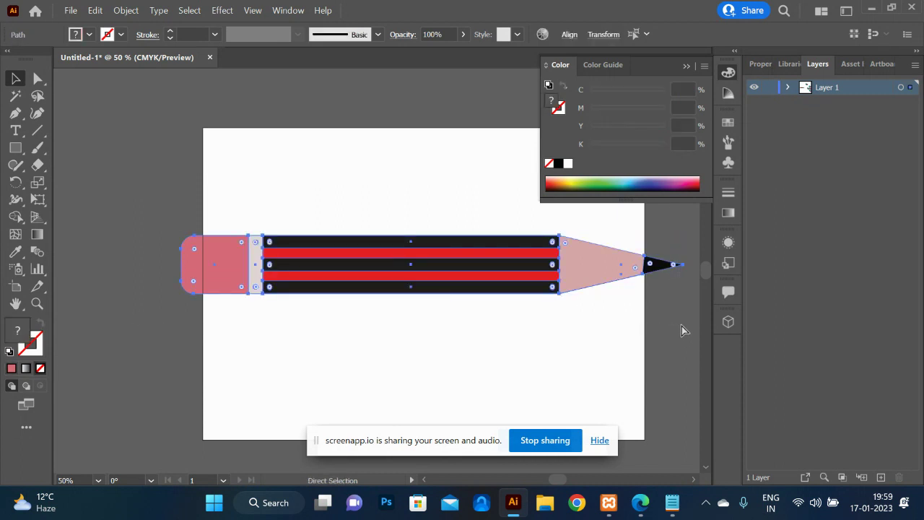
pyautogui.hotkey('ctrl', 'g')
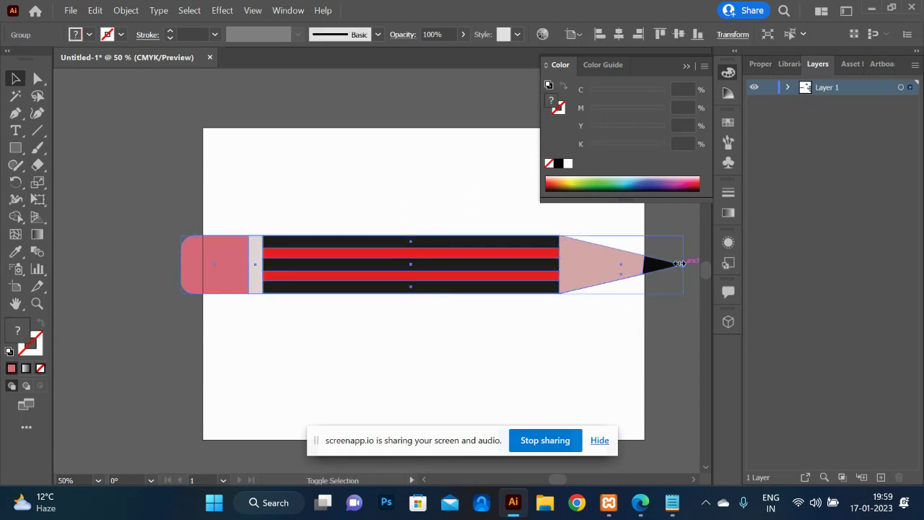
# - Scale the grouped pencil down to a little over half its size, move it fully onto the artboard, and deselect it
pyautogui.moveTo(680, 263)
pyautogui.mouseDown()
pyautogui.moveTo(485, 263)
pyautogui.moveTo(466, 253)
pyautogui.moveTo(464, 262)
pyautogui.mouseUp()
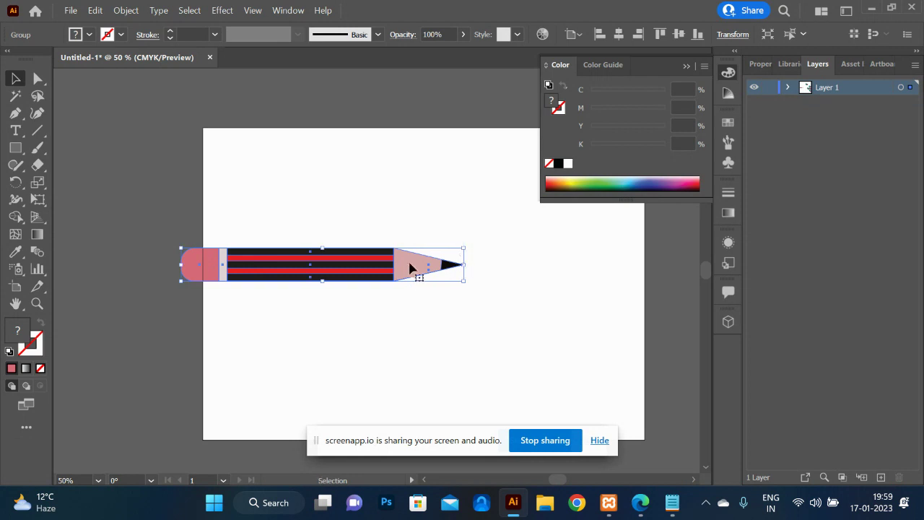
pyautogui.moveTo(406, 267); pyautogui.dragTo(501, 246)
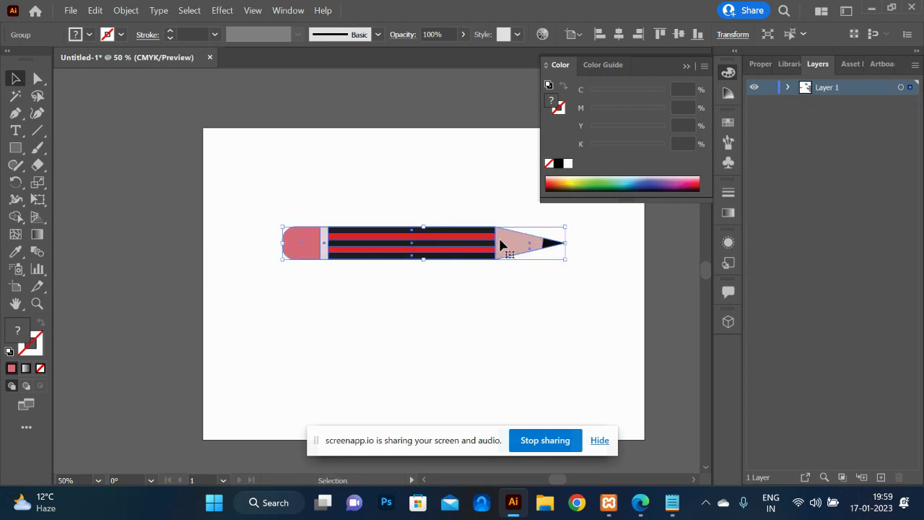
pyautogui.click(512, 293)
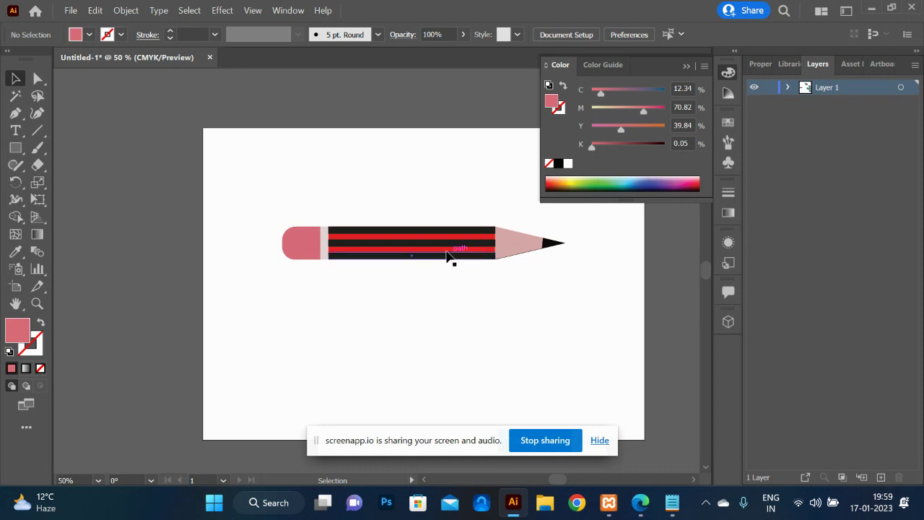
# - Move the grouped pencil to the middle of the artboard
pyautogui.moveTo(448, 260); pyautogui.dragTo(424, 290)
pyautogui.moveTo(457, 286); pyautogui.dragTo(465, 274)
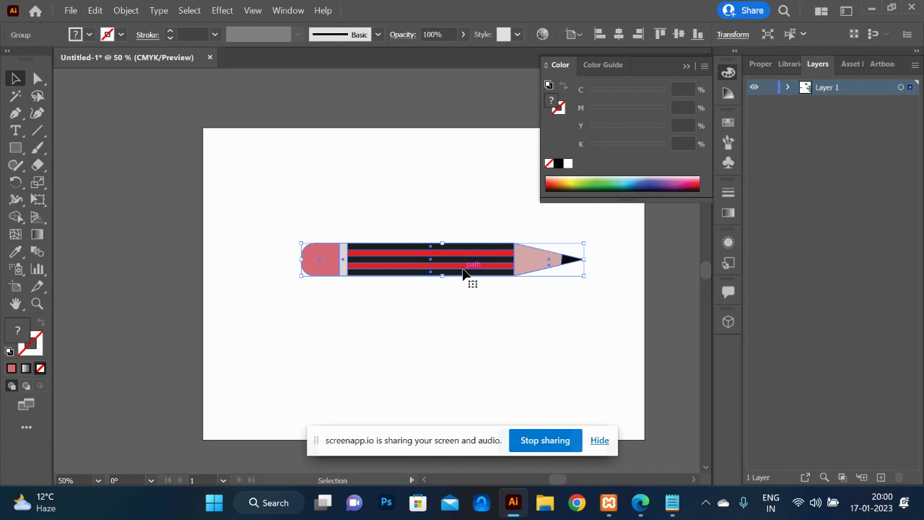
# - Draw a rectangle covering the whole artboard and fill it yellow (C 1.96, M 7.06, Y 83.53)
pyautogui.hotkey('ctrl', '-')
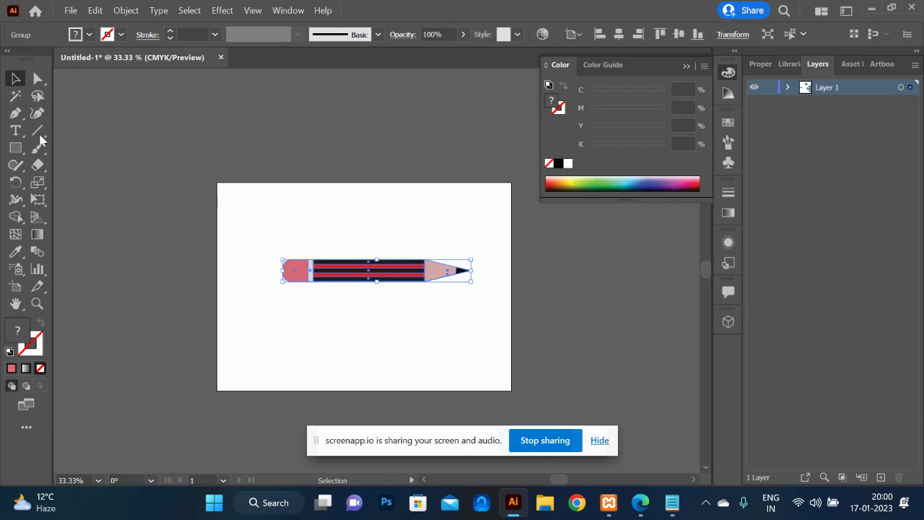
pyautogui.click(16, 147)
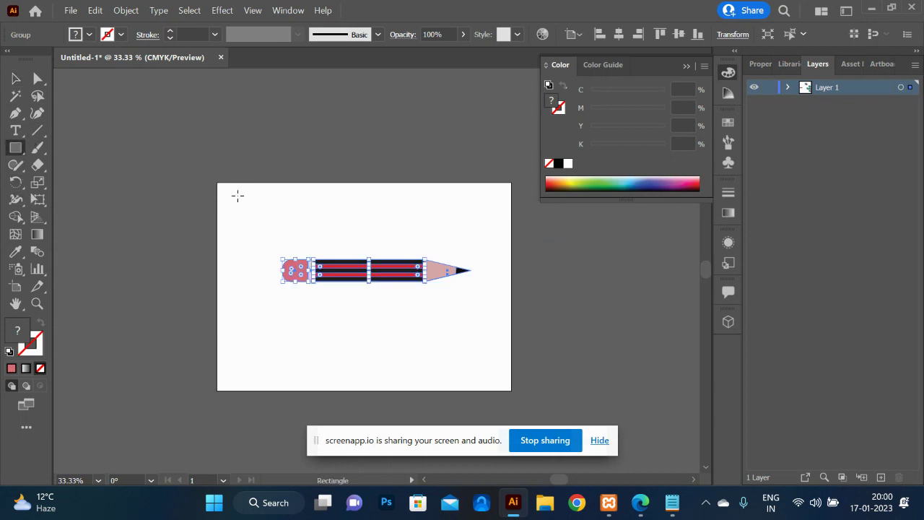
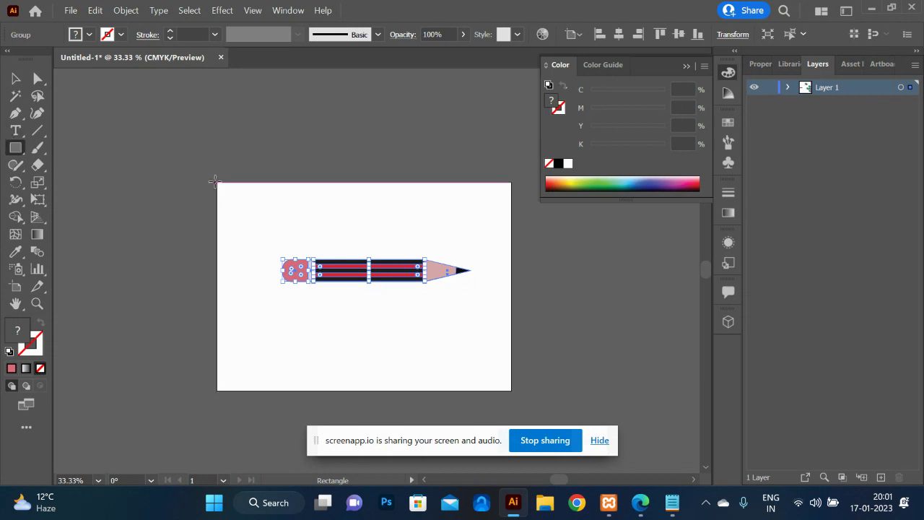
pyautogui.moveTo(215, 181); pyautogui.dragTo(511, 387)
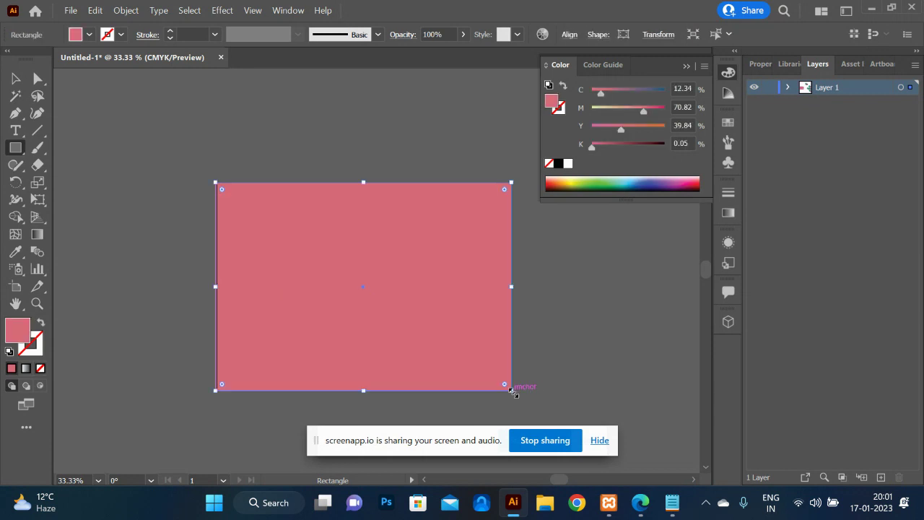
pyautogui.click(570, 179)
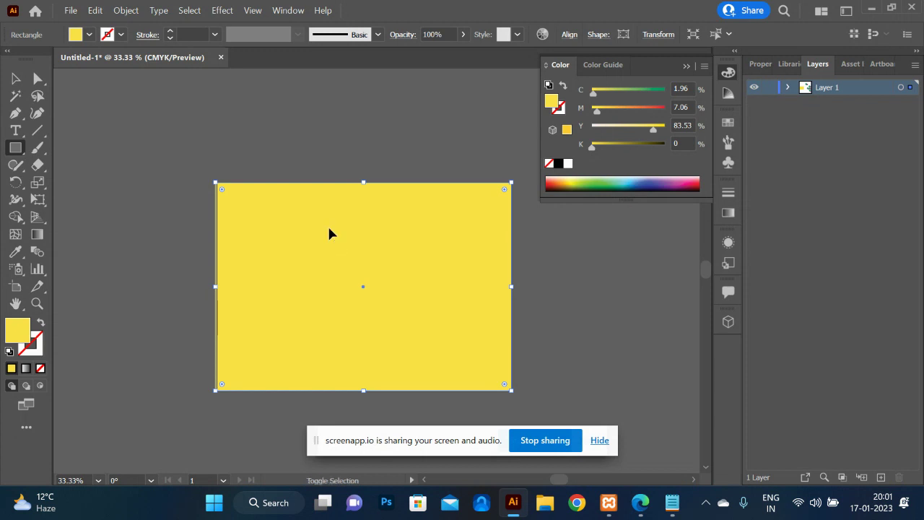
# - Send the yellow background rectangle to the back, behind the pencil
pyautogui.hotkey('ctrl', 'shift', '[')
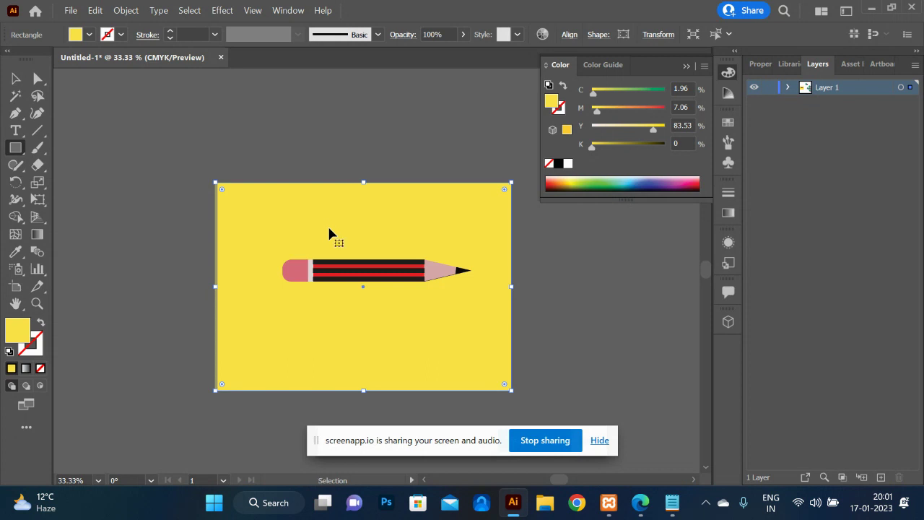
pyautogui.hotkey('ctrl', 'z')
pyautogui.rightClick(376, 274)
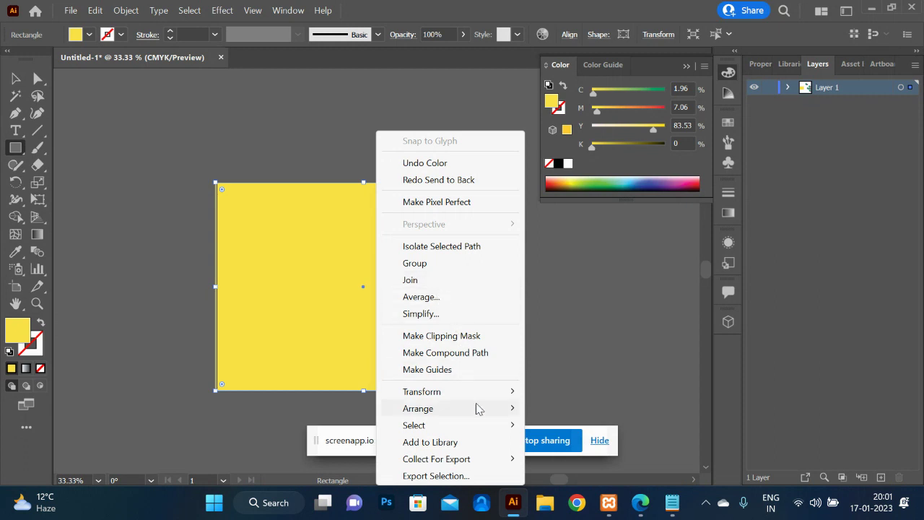
pyautogui.moveTo(477, 409)
pyautogui.click(604, 461)
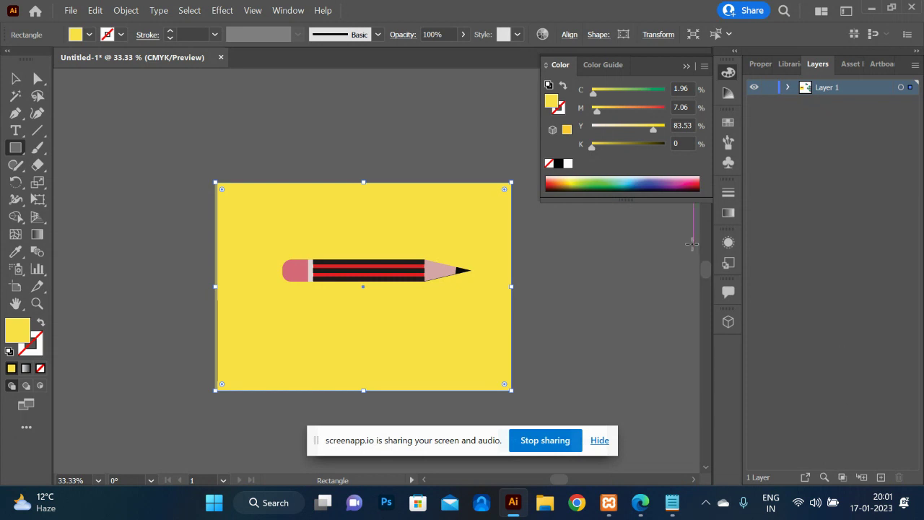
# - Soften the background rectangle to cream by setting its yellow value to 33%, and deselect it
pyautogui.click(616, 125)
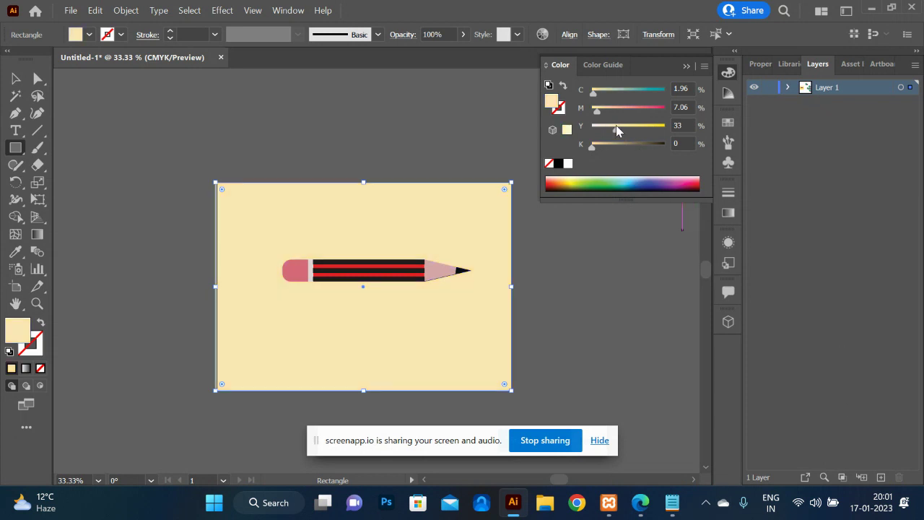
pyautogui.click(16, 79)
pyautogui.click(561, 340)
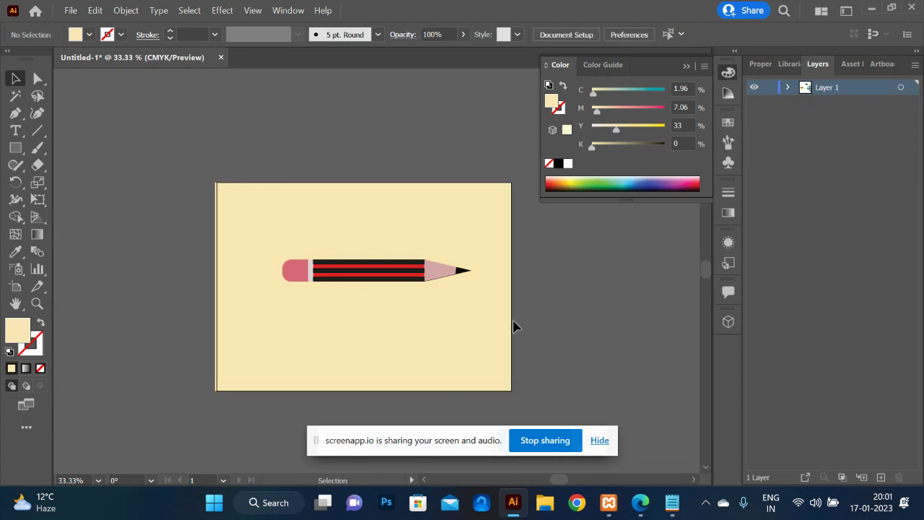
# - Duplicate the cream background rectangle in place, keeping the copy behind the pencil and exactly over the original
pyautogui.click(471, 316)
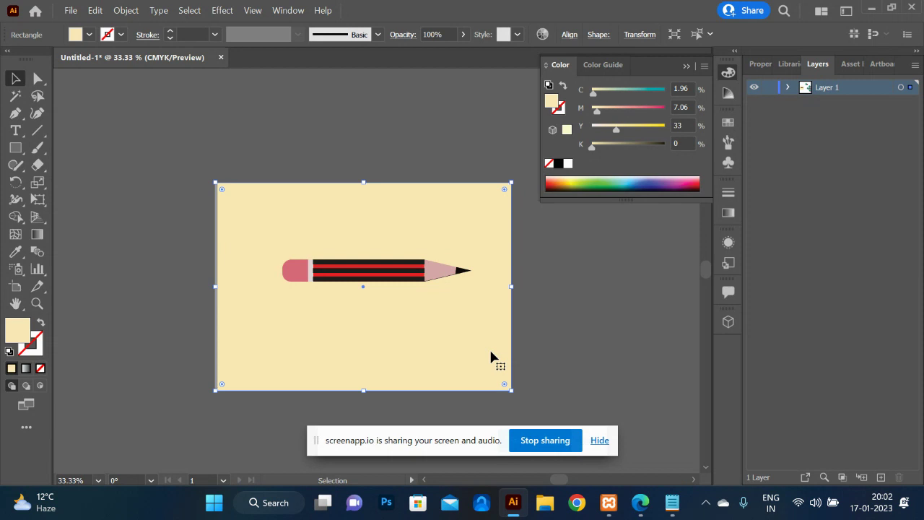
pyautogui.moveTo(422, 302); pyautogui.dragTo(497, 371)
pyautogui.hotkey('ctrl', 'z')
# - Reshape the rectangle copy into a slanted shadow by moving its corner anchors to the eraser's underside, the artboard's lower edge and the lead tip
pyautogui.click(39, 79)
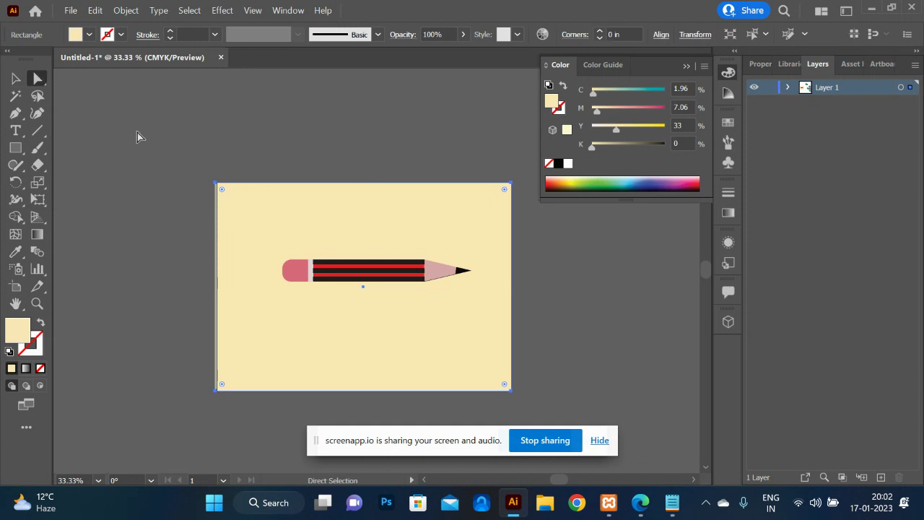
pyautogui.moveTo(218, 186); pyautogui.dragTo(288, 285)
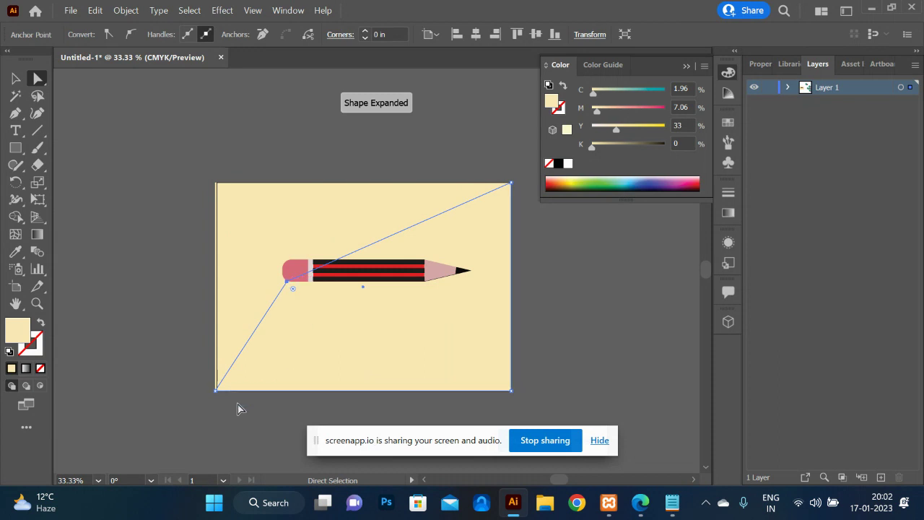
pyautogui.click(217, 392)
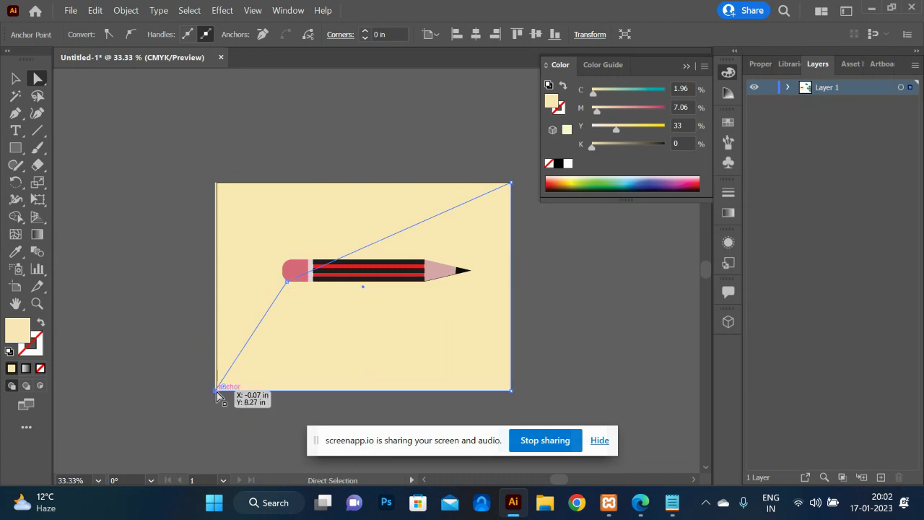
pyautogui.moveTo(216, 393); pyautogui.dragTo(353, 392)
pyautogui.moveTo(512, 184)
pyautogui.mouseDown()
pyautogui.moveTo(486, 258)
pyautogui.moveTo(469, 270)
pyautogui.mouseUp()
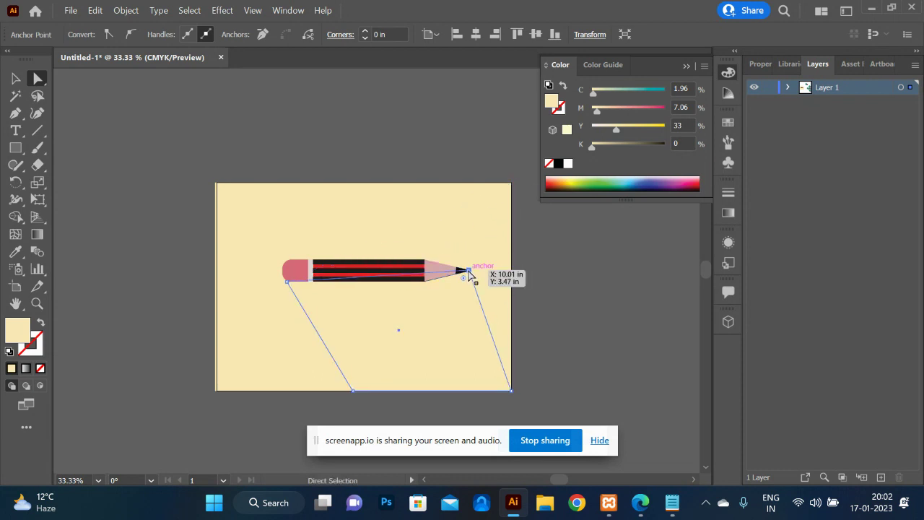
# - Fill the shadow shape with a darker beige, #DBC9A1, and deselect it
pyautogui.doubleClick(19, 334)
pyautogui.click(465, 193)
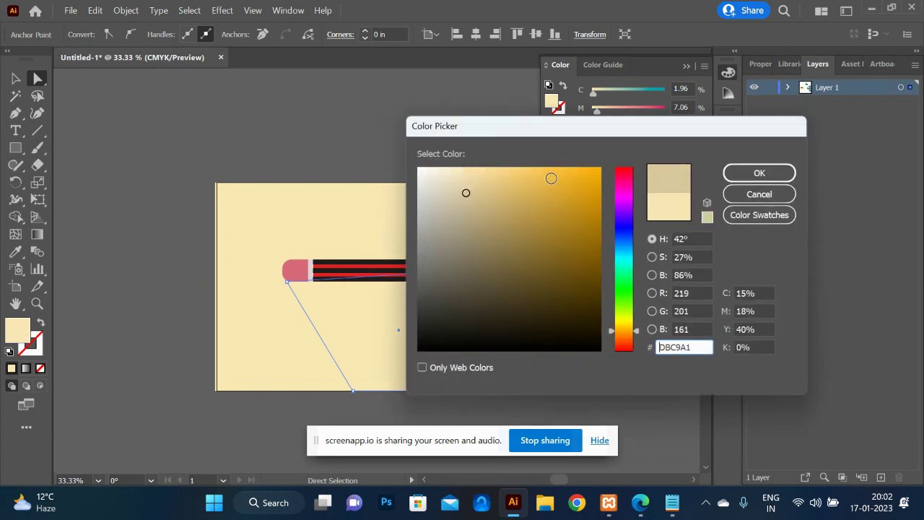
pyautogui.click(755, 173)
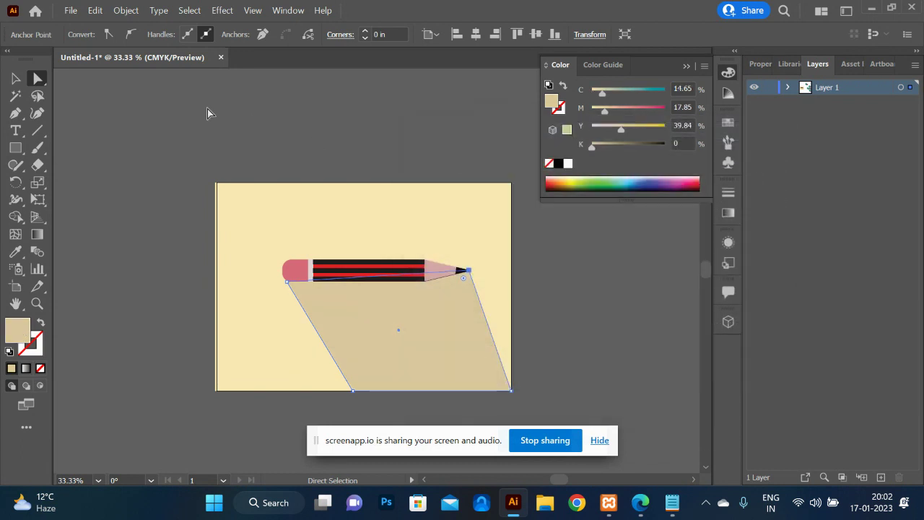
pyautogui.click(16, 78)
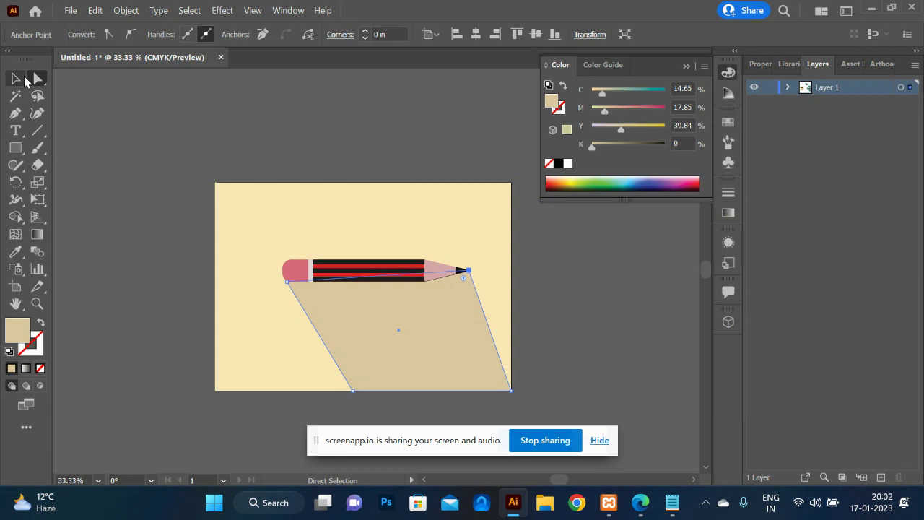
pyautogui.click(188, 166)
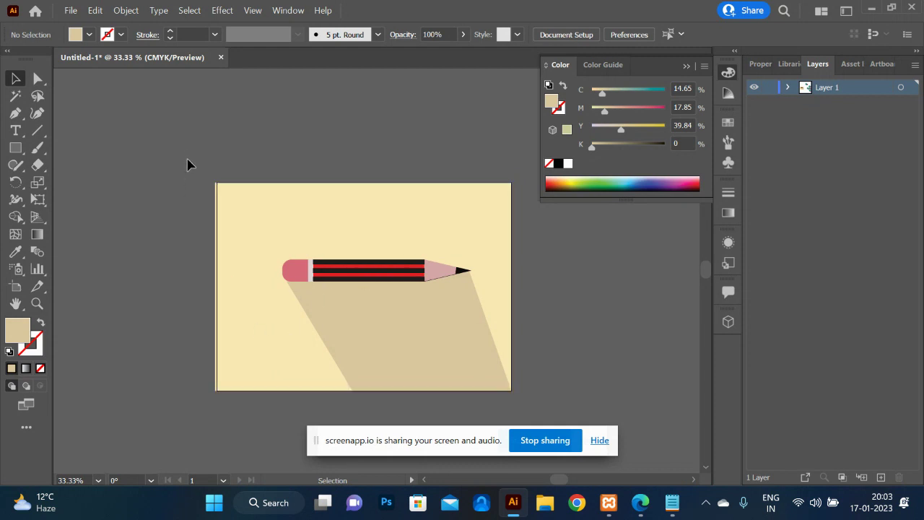
# - Group the background, shadow and pencil together and move the group off the artboard, to its right
pyautogui.hotkey('ctrl', 'a')
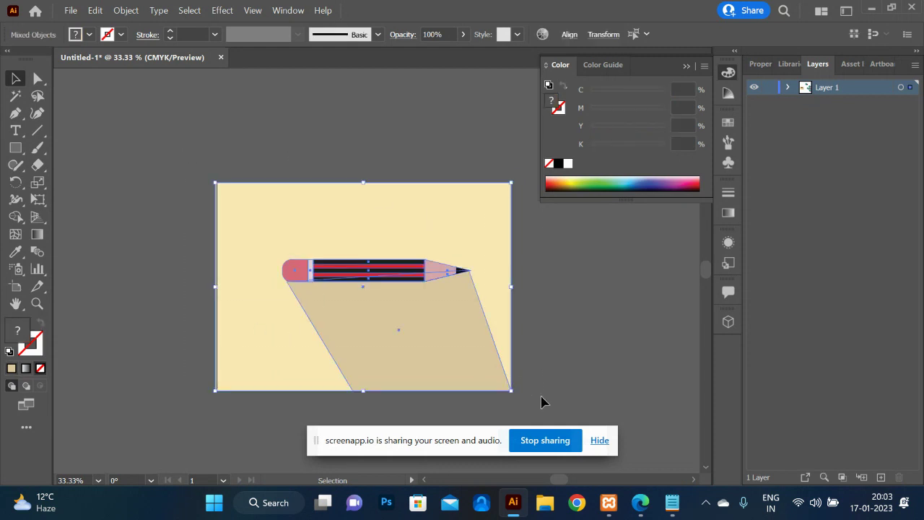
pyautogui.hotkey('ctrl', 'g')
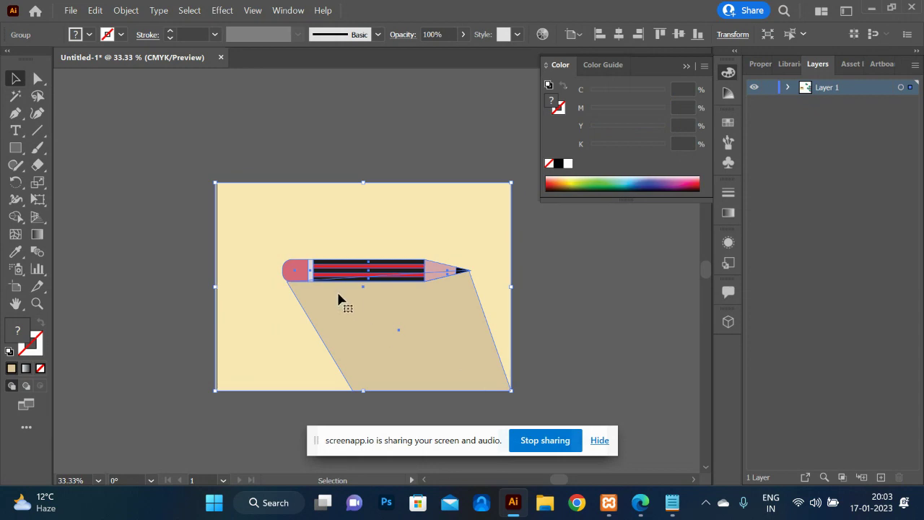
pyautogui.moveTo(295, 279); pyautogui.dragTo(657, 289)
# - Switch to the browser showing bookshelves.jpg and copy the bookshelf image
pyautogui.hotkey('alt', 'Tab')
pyautogui.hotkey('alt', 'Tab')
pyautogui.hotkey('alt', 'Tab')
pyautogui.hotkey('alt', 'Tab')
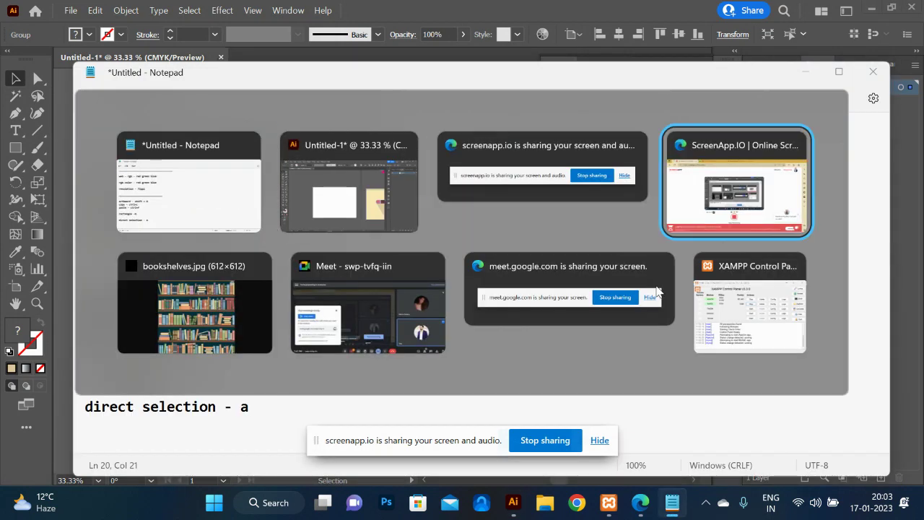
pyautogui.hotkey('alt', 'Tab')
pyautogui.rightClick(492, 228)
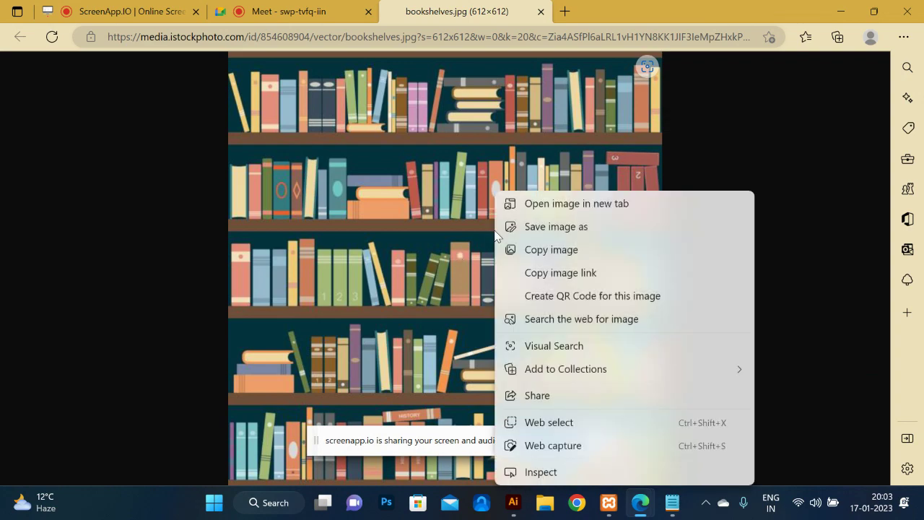
pyautogui.click(567, 250)
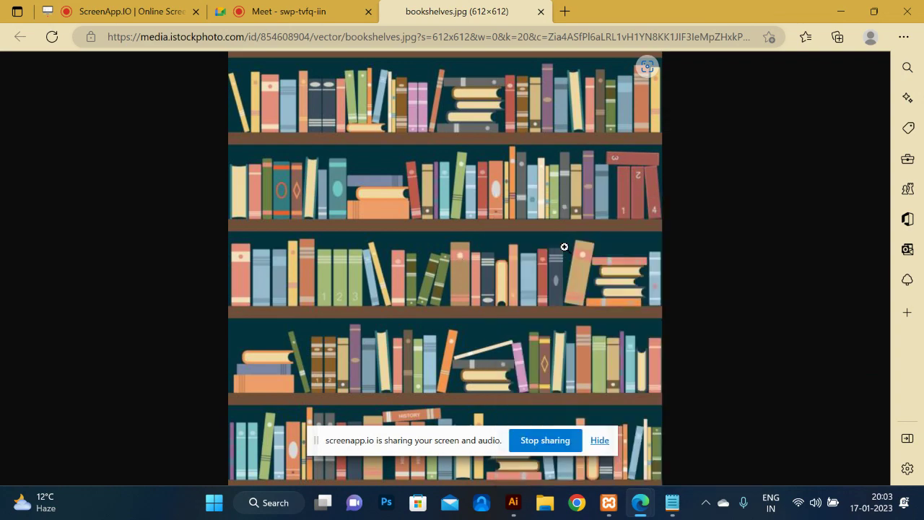
# - Switch back to Illustrator, paste the bookshelf image, and place it just left of the empty artboard
pyautogui.hotkey('alt', 'Tab')
pyautogui.hotkey('alt', 'Tab')
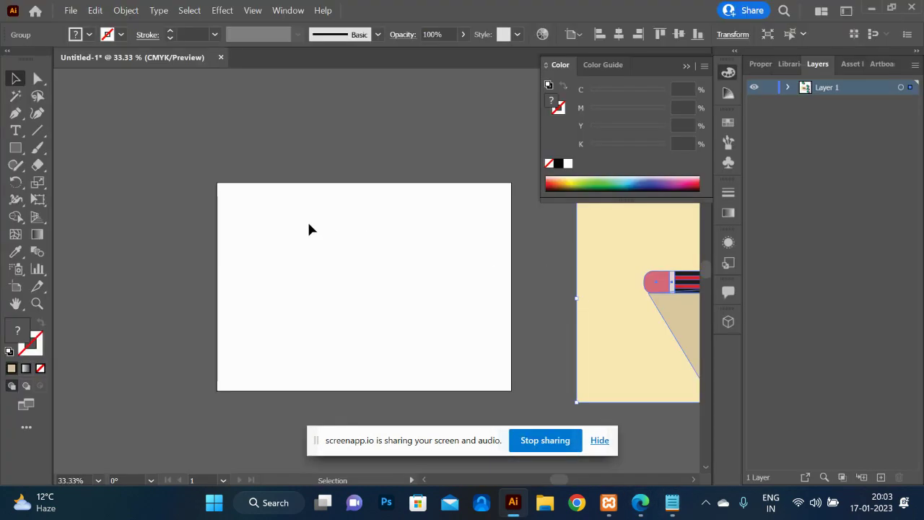
pyautogui.hotkey('ctrl', 'v')
pyautogui.moveTo(425, 259); pyautogui.dragTo(150, 274)
# - Draw a rectangle covering the whole empty artboard beside the bookshelf image
pyautogui.hotkey('ctrl', '-')
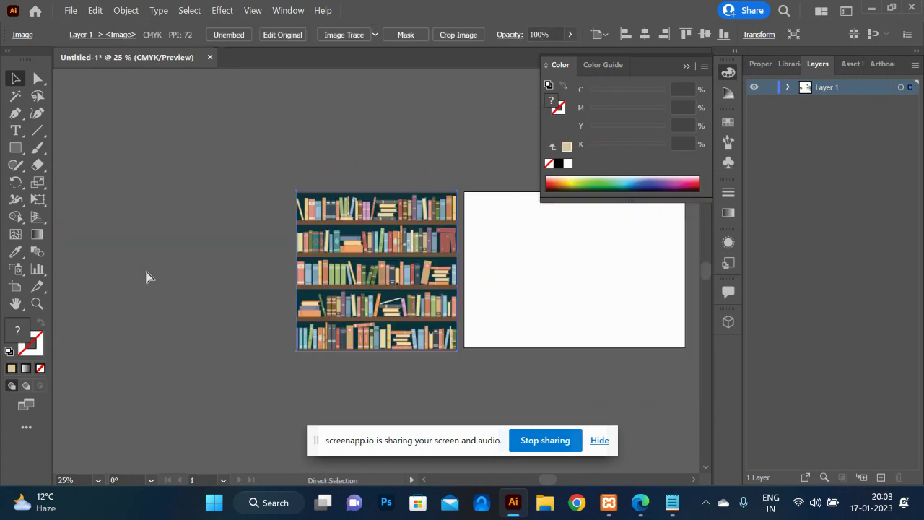
pyautogui.hotkey('ctrl', '+')
pyautogui.hscroll(5, 434, 308)
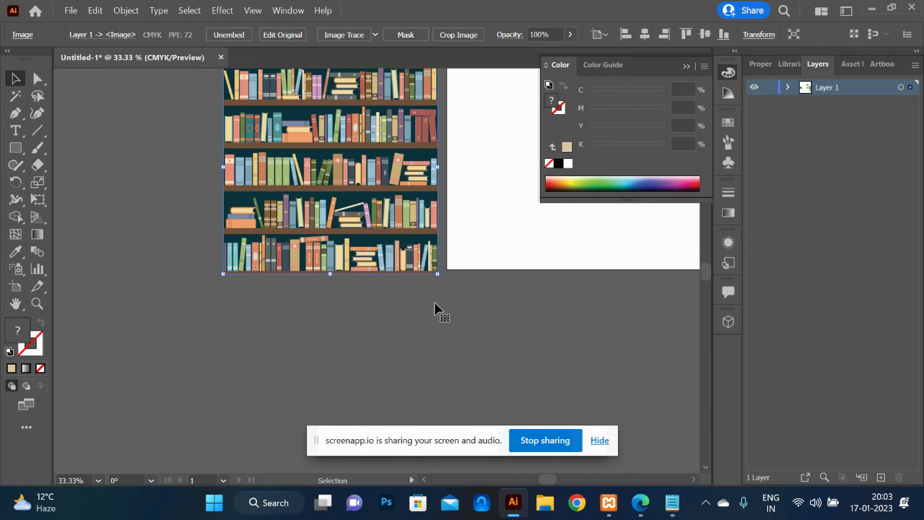
pyautogui.hscroll(3, 435, 309)
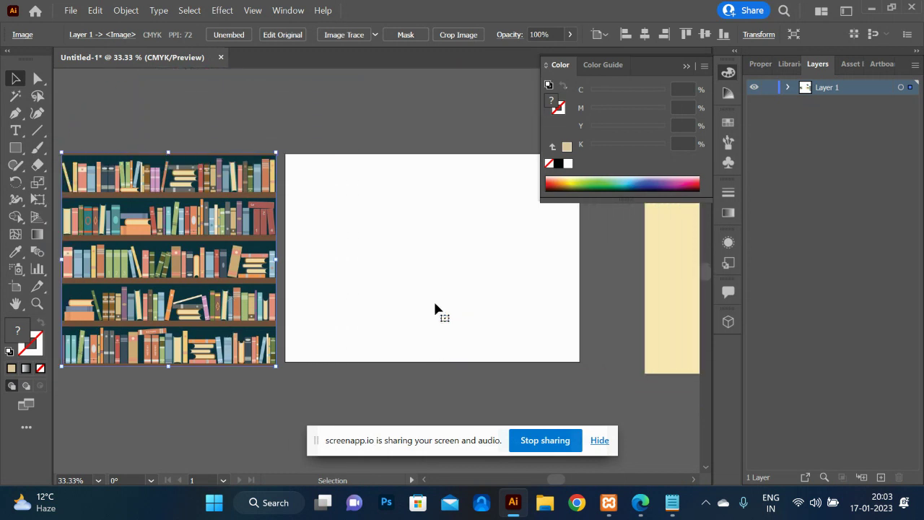
pyautogui.click(16, 148)
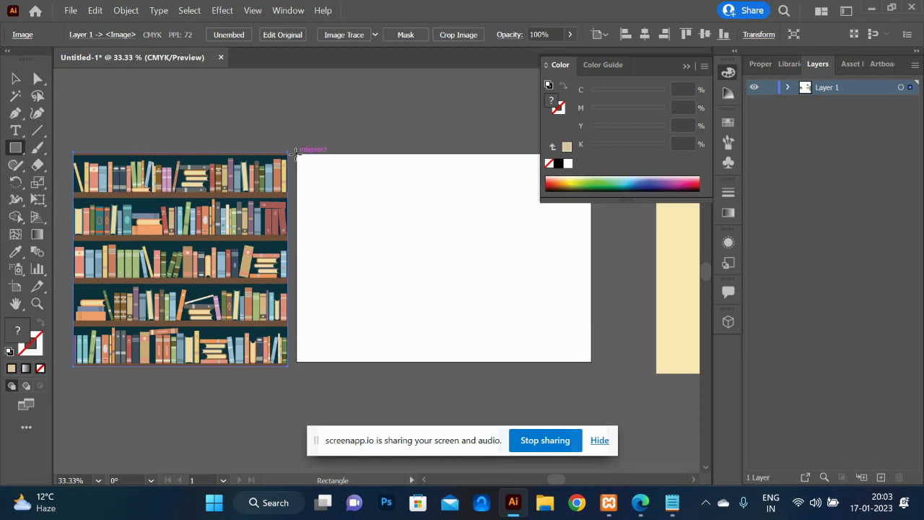
pyautogui.moveTo(297, 154); pyautogui.dragTo(591, 363)
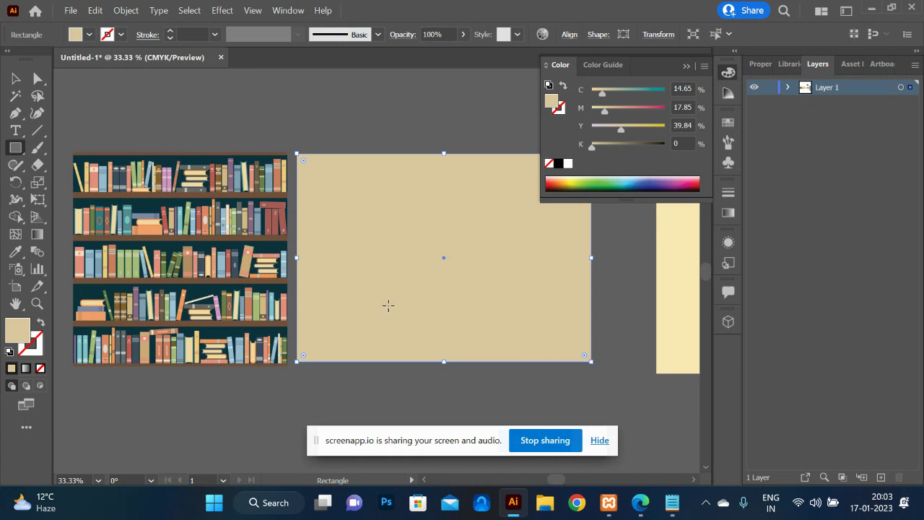
# - Fill the artboard-sized rectangle with near-black #0A0804 and select it
pyautogui.doubleClick(18, 334)
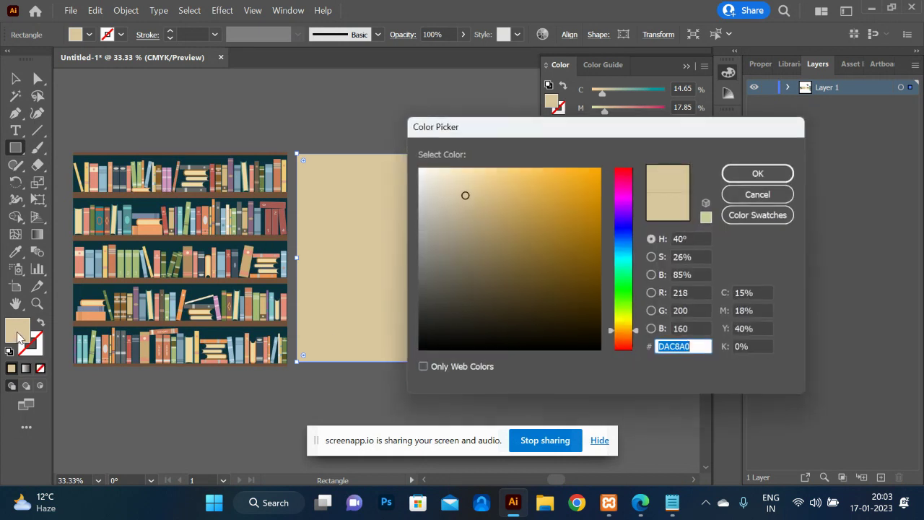
pyautogui.click(528, 344)
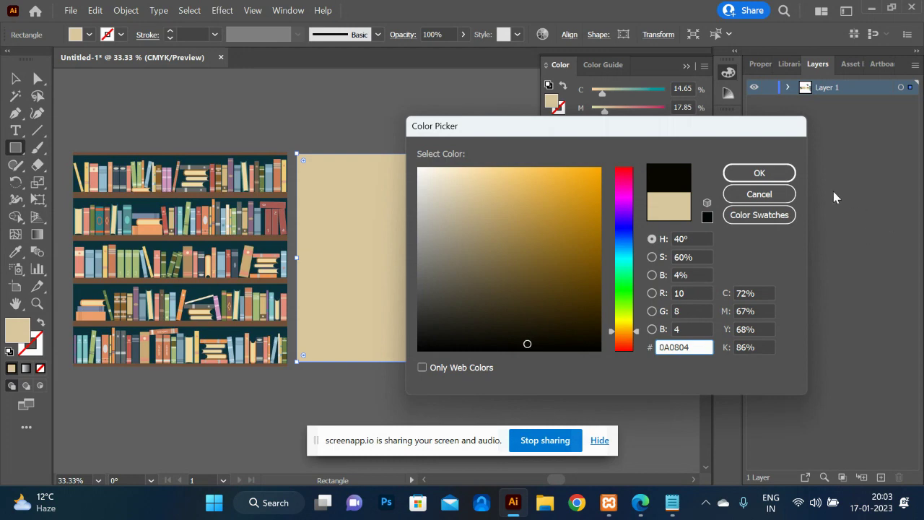
pyautogui.click(773, 175)
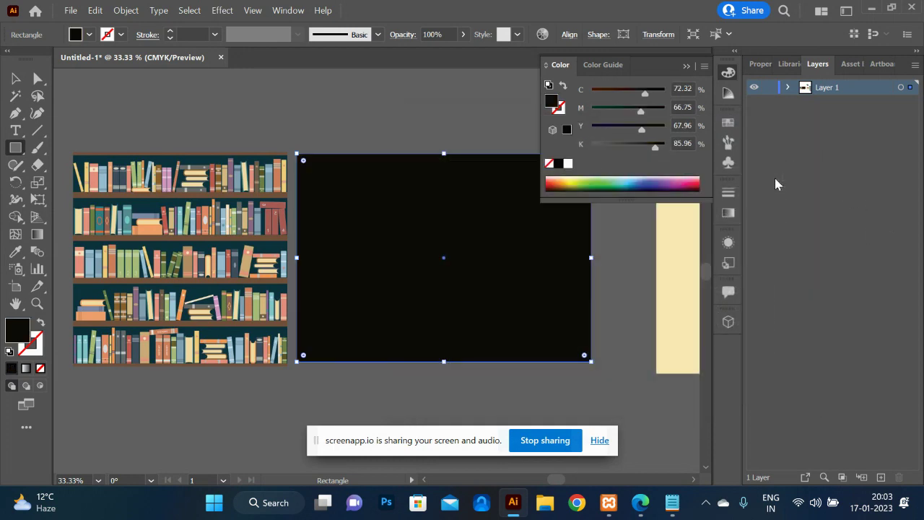
pyautogui.click(16, 78)
pyautogui.click(401, 221)
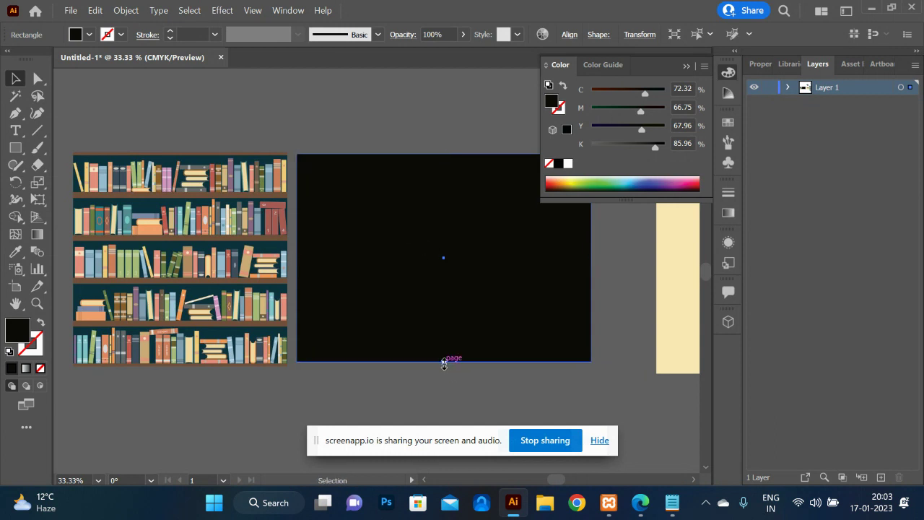
# - Reduce a copy of the rectangle to a thin strip along the artboard's upper edge and fill it with the reference shelf's brown
pyautogui.moveTo(444, 363); pyautogui.dragTo(438, 166)
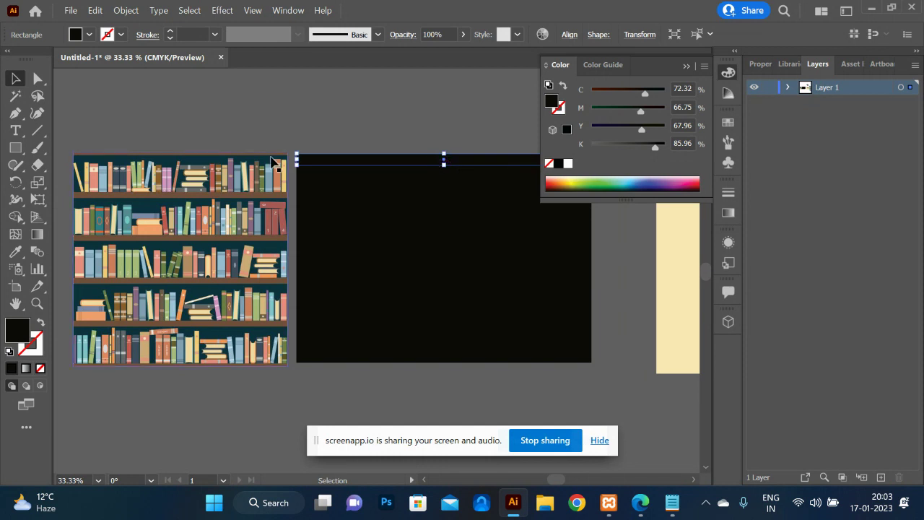
pyautogui.click(17, 256)
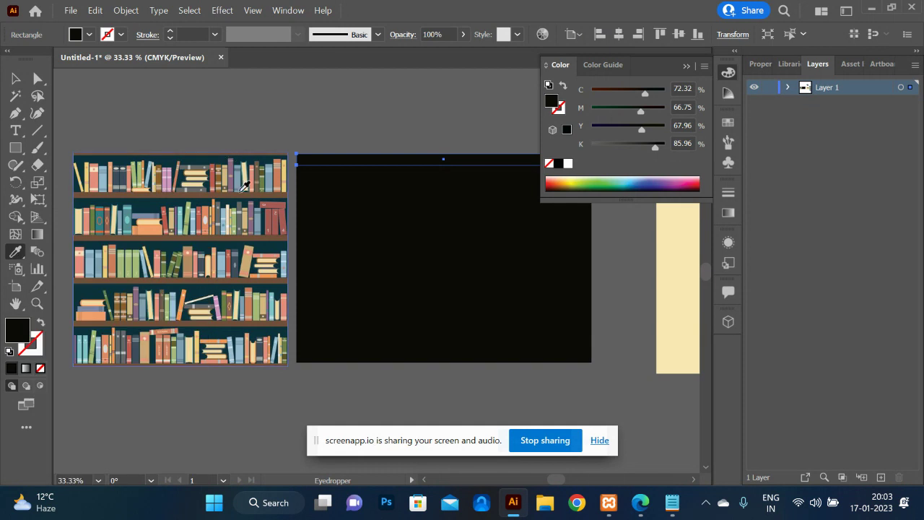
pyautogui.click(247, 189)
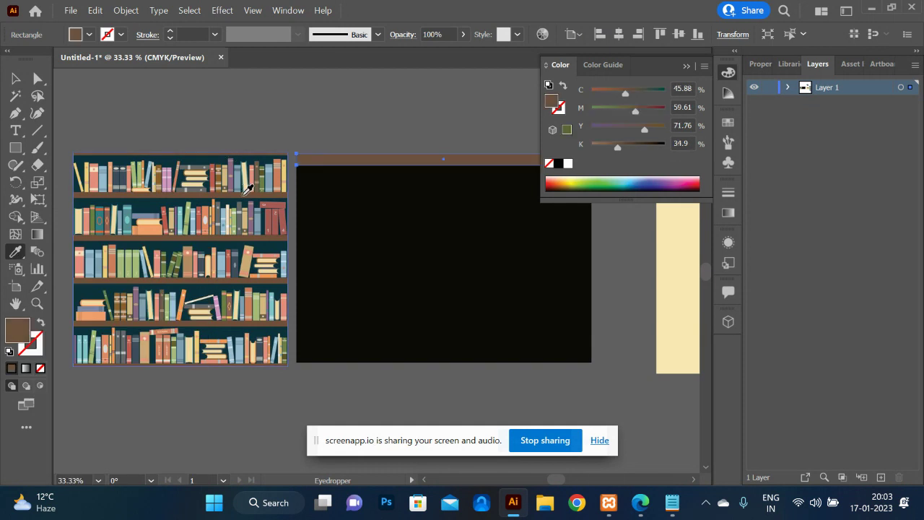
pyautogui.click(15, 76)
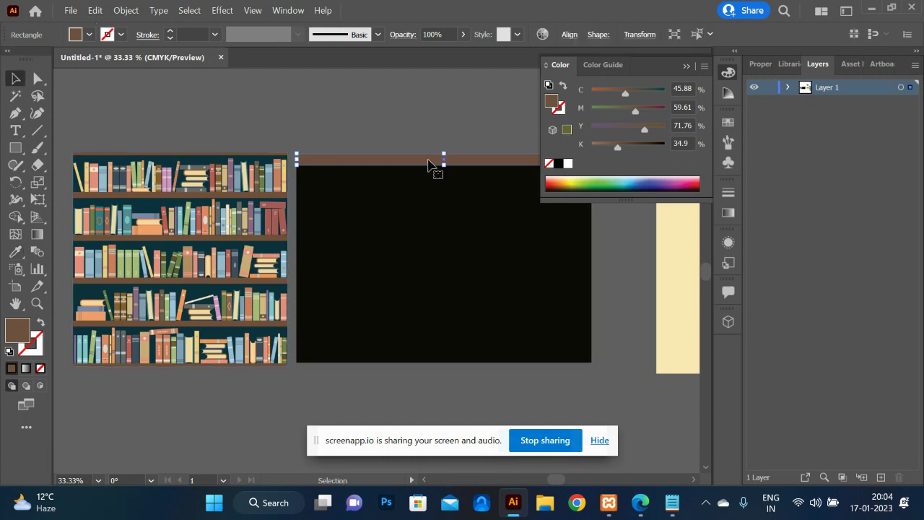
# - Duplicate the brown strip downward as three evenly spaced shelves plus a thinner board along the artboard's bottom edge
pyautogui.moveTo(428, 164); pyautogui.dragTo(444, 304)
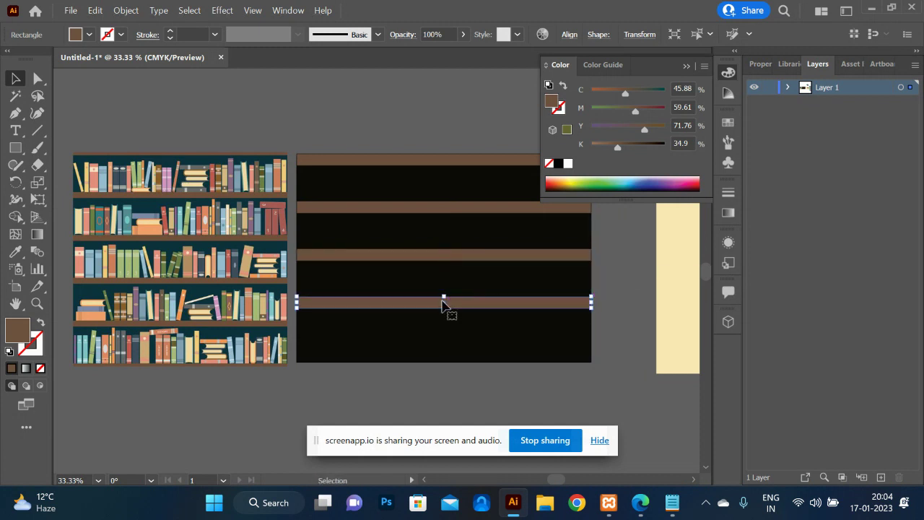
pyautogui.click(614, 384)
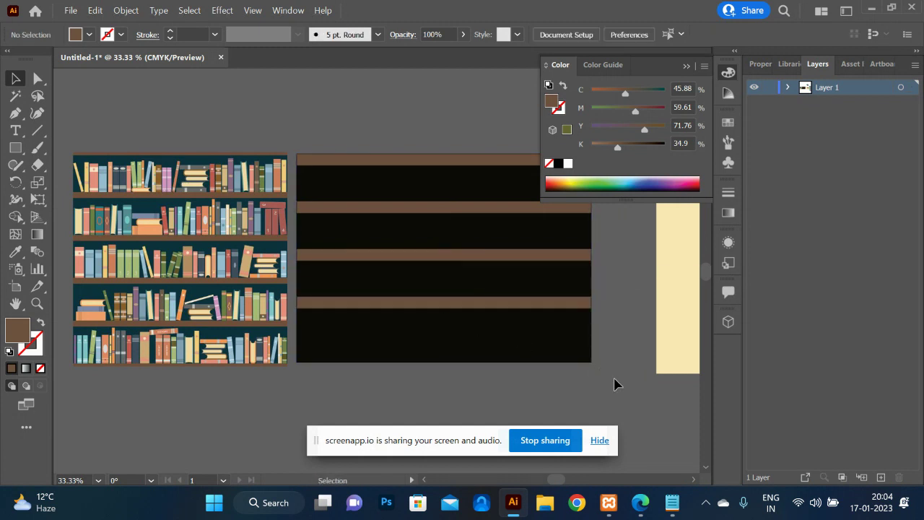
pyautogui.moveTo(419, 304); pyautogui.dragTo(425, 359)
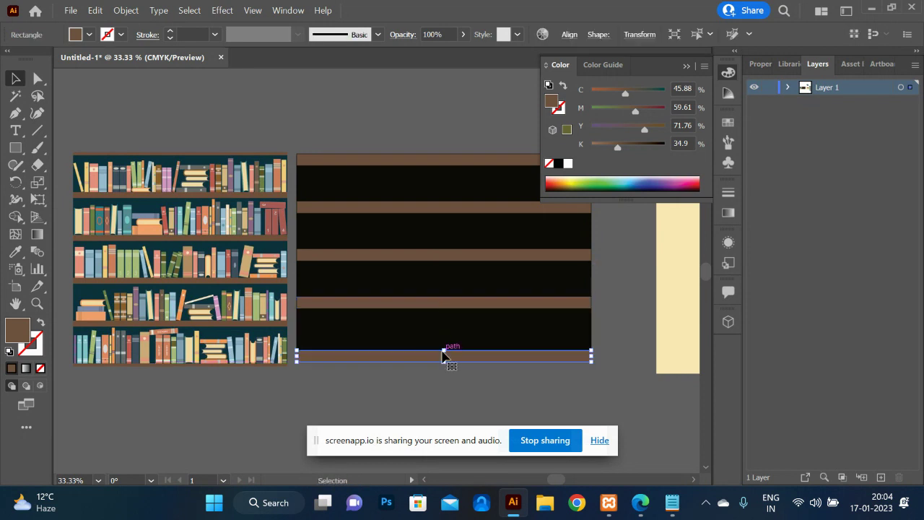
pyautogui.moveTo(444, 352); pyautogui.dragTo(447, 357)
pyautogui.click(453, 394)
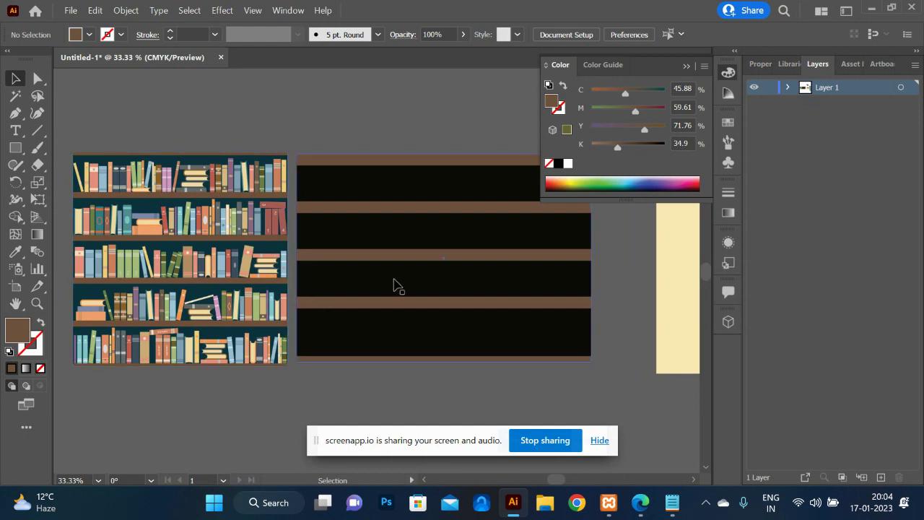
# - Recolor the near-black background rectangle with the dark teal sampled from behind the books in the reference image
pyautogui.click(426, 273)
pyautogui.press('i')
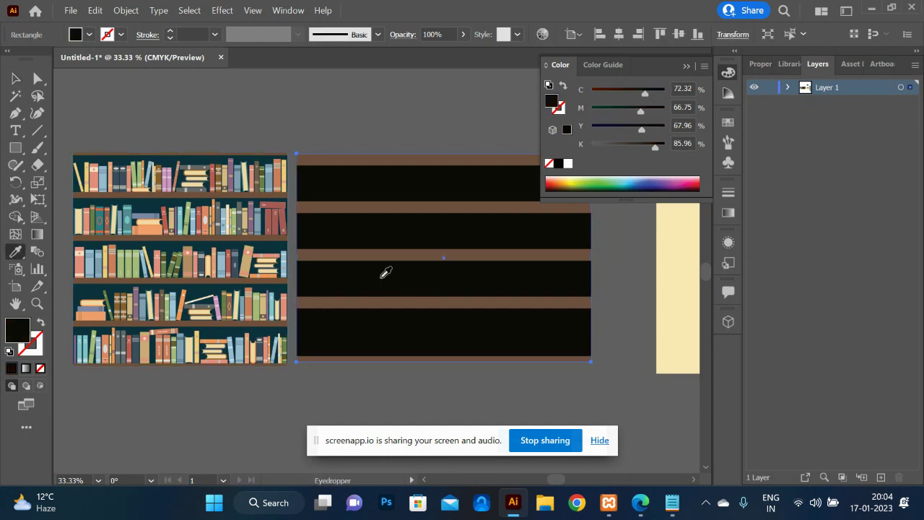
pyautogui.click(154, 203)
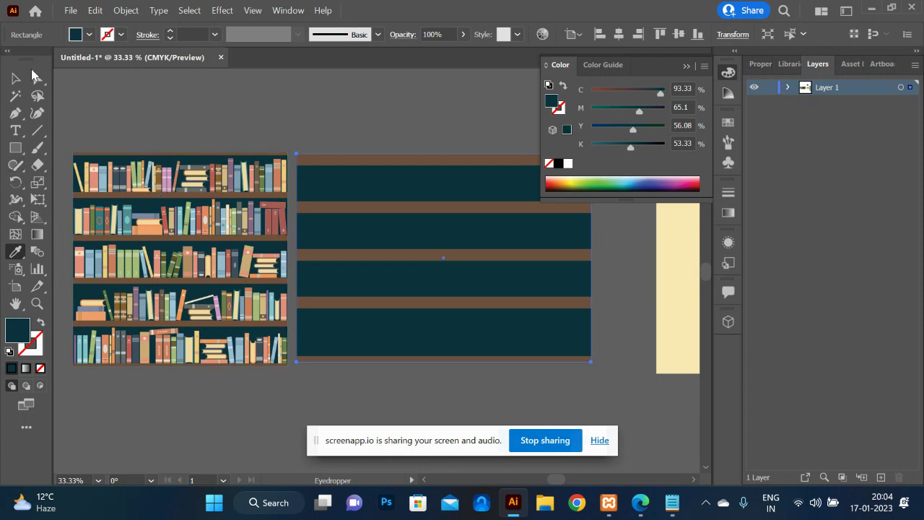
pyautogui.click(15, 79)
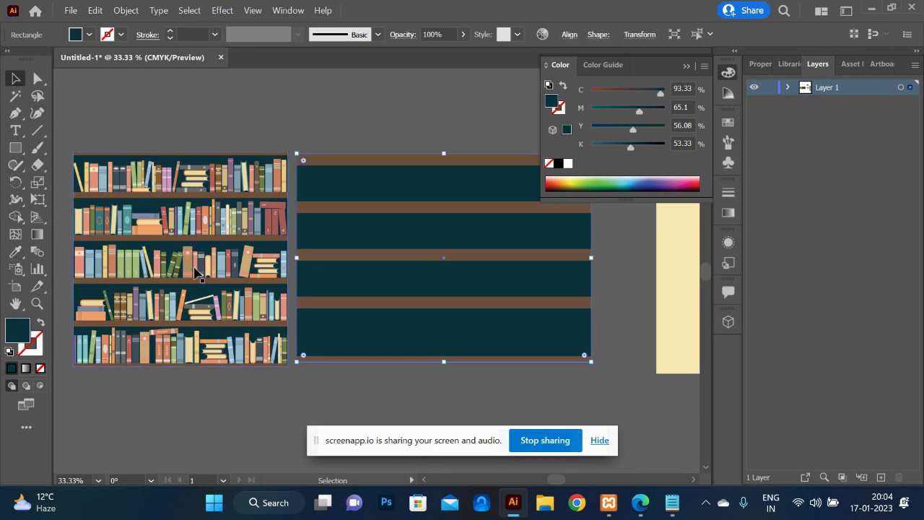
# - Draw an upright rectangular book spine standing on a shelf and fill it with tan sampled from the leaning reference book
pyautogui.press('a')
pyautogui.hotkey('ctrl', '+')
pyautogui.press('v')
pyautogui.hscroll(-8, 195, 272)
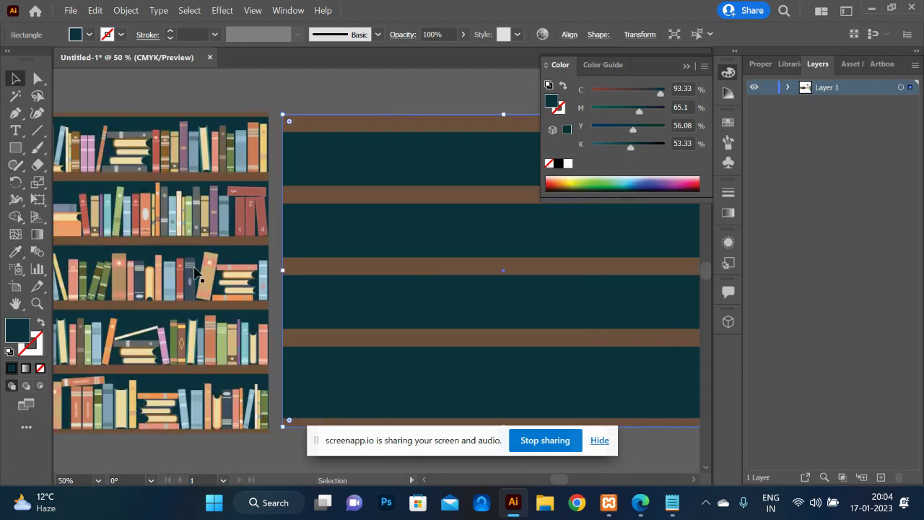
pyautogui.hotkey('ctrl', '+')
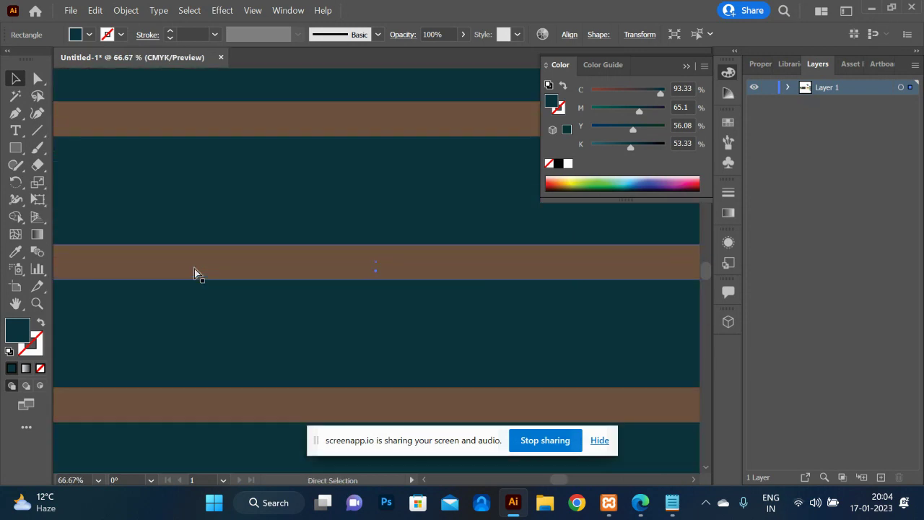
pyautogui.hscroll(-6, 194, 271)
pyautogui.hscroll(-5, 195, 271)
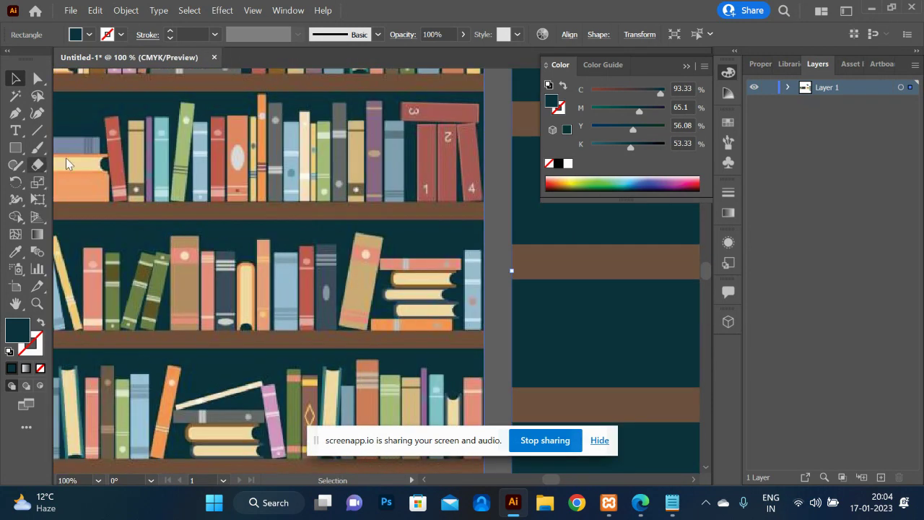
pyautogui.click(15, 148)
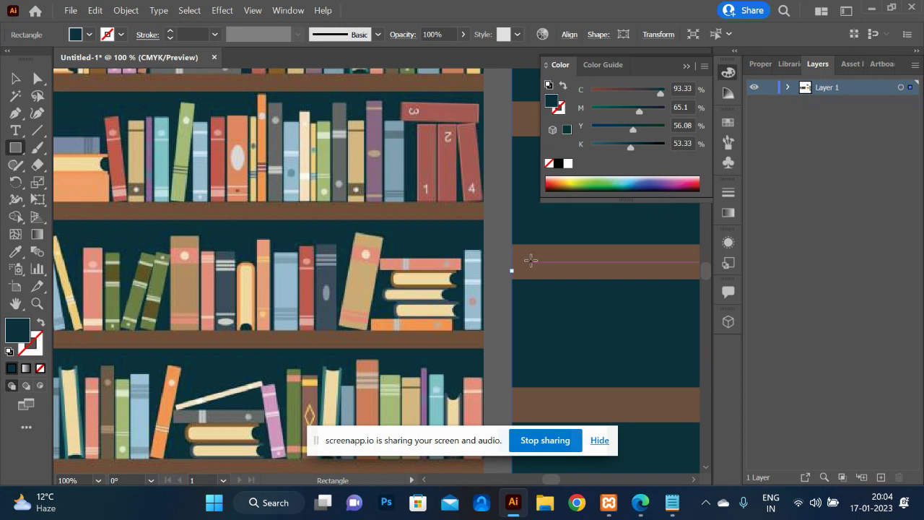
pyautogui.moveTo(549, 290)
pyautogui.mouseDown()
pyautogui.moveTo(580, 387)
pyautogui.moveTo(594, 384)
pyautogui.moveTo(585, 388)
pyautogui.mouseUp()
pyautogui.press('i')
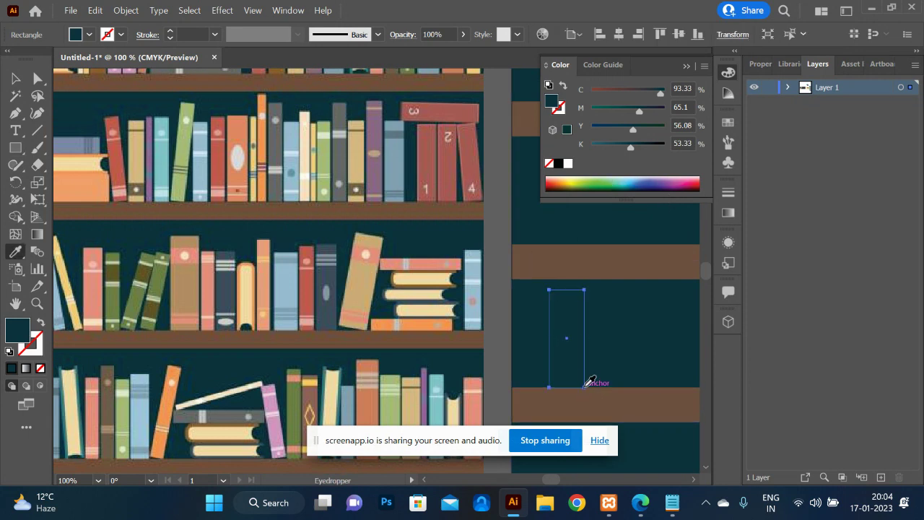
pyautogui.click(366, 281)
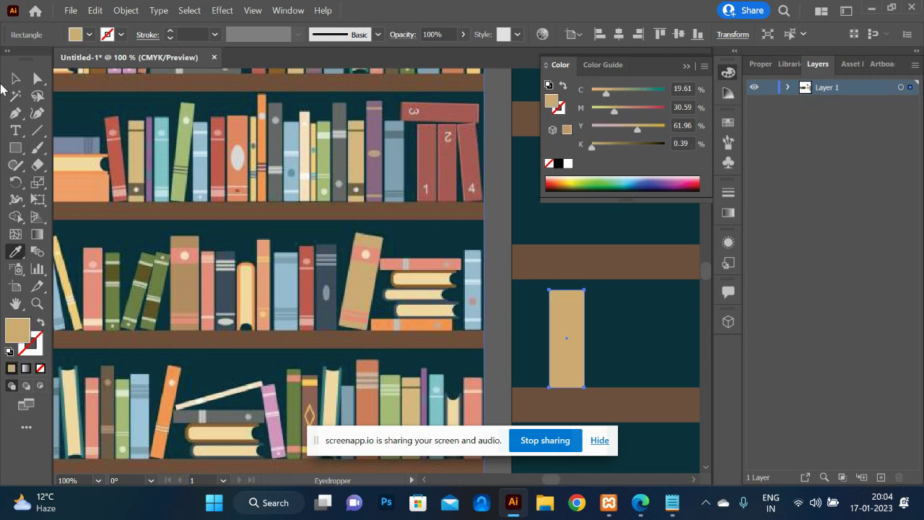
pyautogui.click(15, 78)
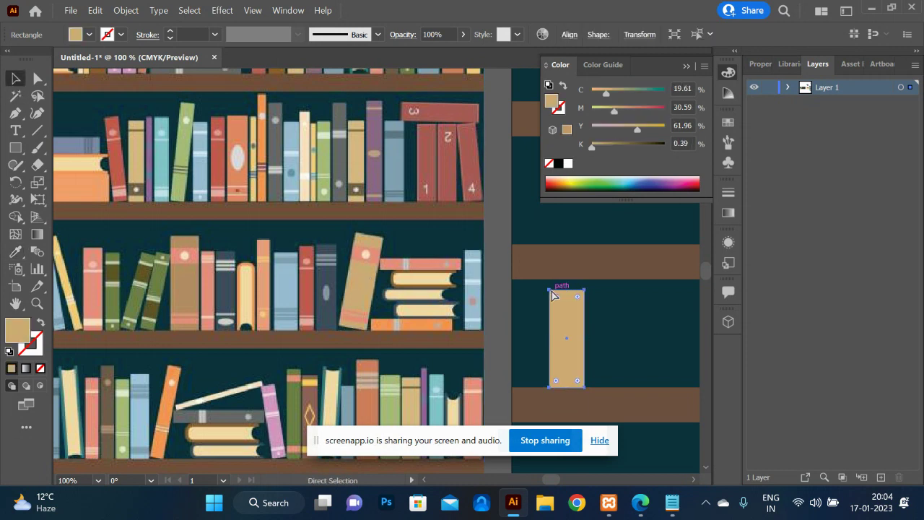
# - Make a narrow pink band across the upper part of the tan book from a shortened copy, and duplicate it near the book's base
pyautogui.press('v')
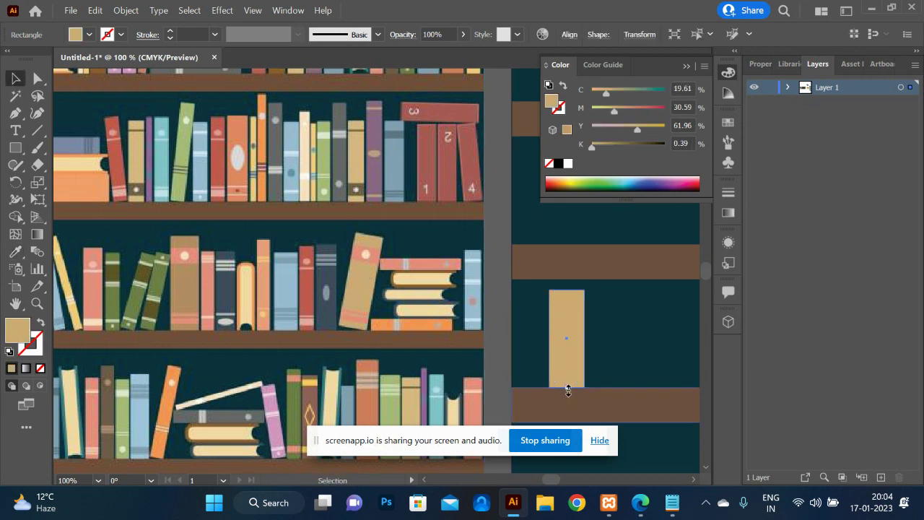
pyautogui.moveTo(568, 390); pyautogui.dragTo(569, 304)
pyautogui.press('i')
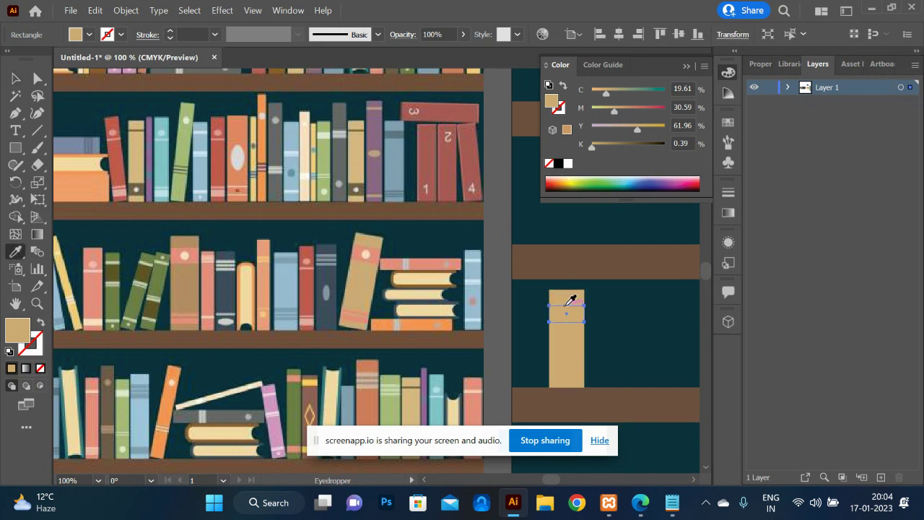
pyautogui.click(429, 265)
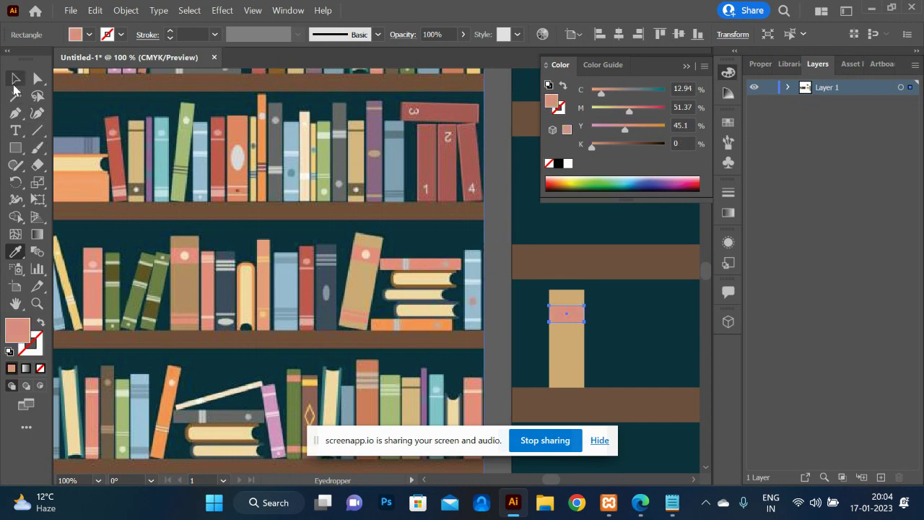
pyautogui.click(14, 82)
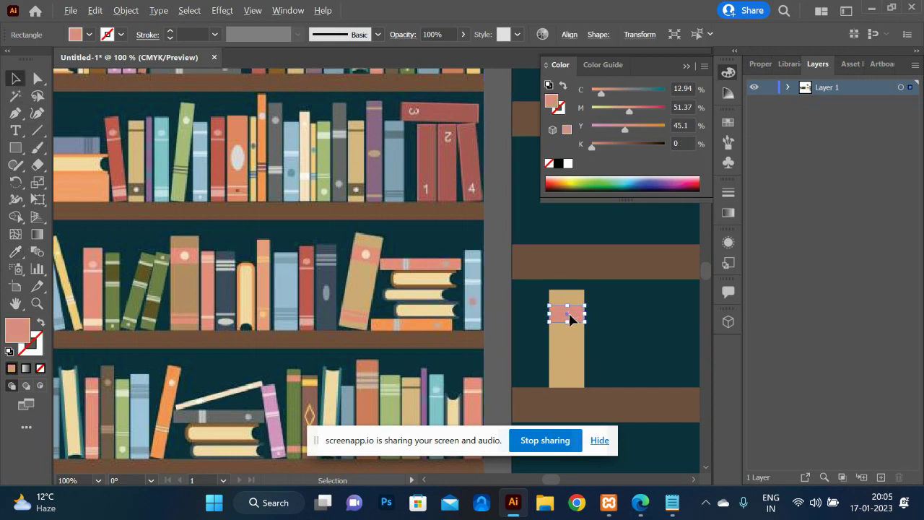
pyautogui.moveTo(570, 319); pyautogui.dragTo(574, 374)
# - Draw a small circle, fill it with cream sampled from the reference book pages, and center it on the book's upper pink band
pyautogui.press('l')
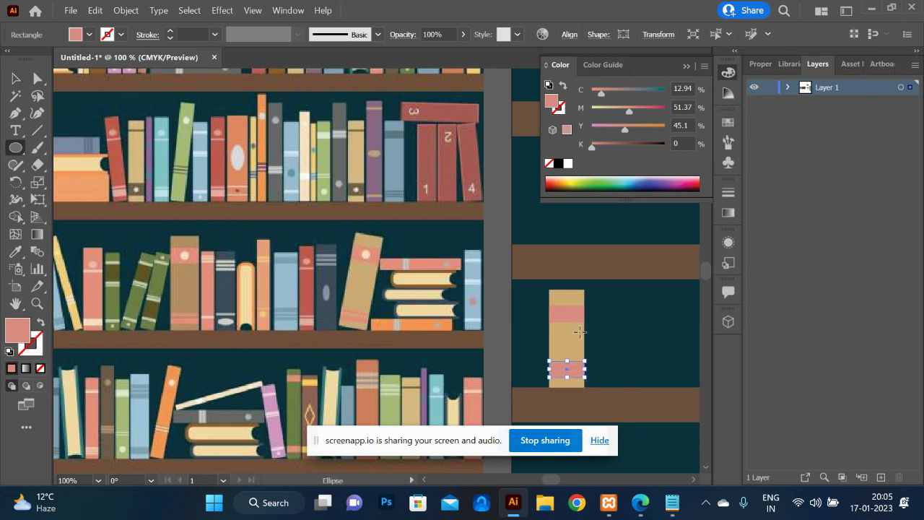
pyautogui.moveTo(625, 324); pyautogui.dragTo(637, 339)
pyautogui.press('i')
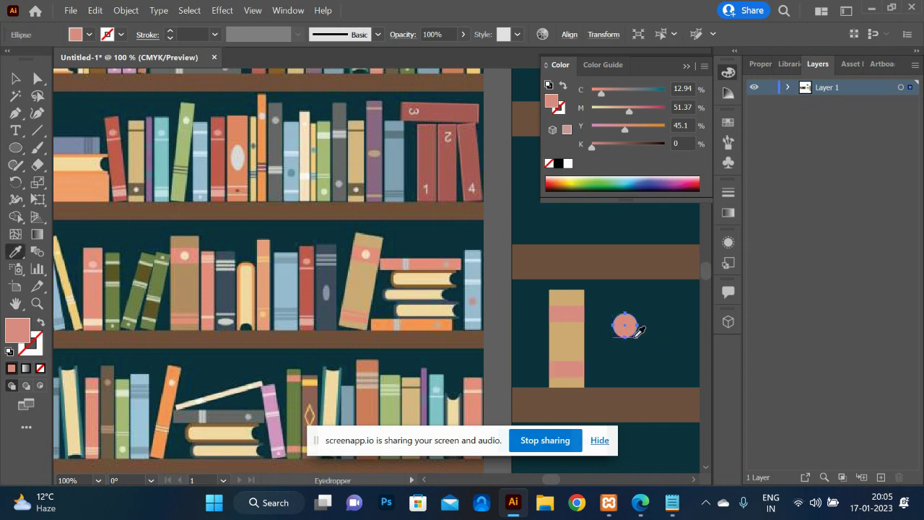
pyautogui.click(427, 273)
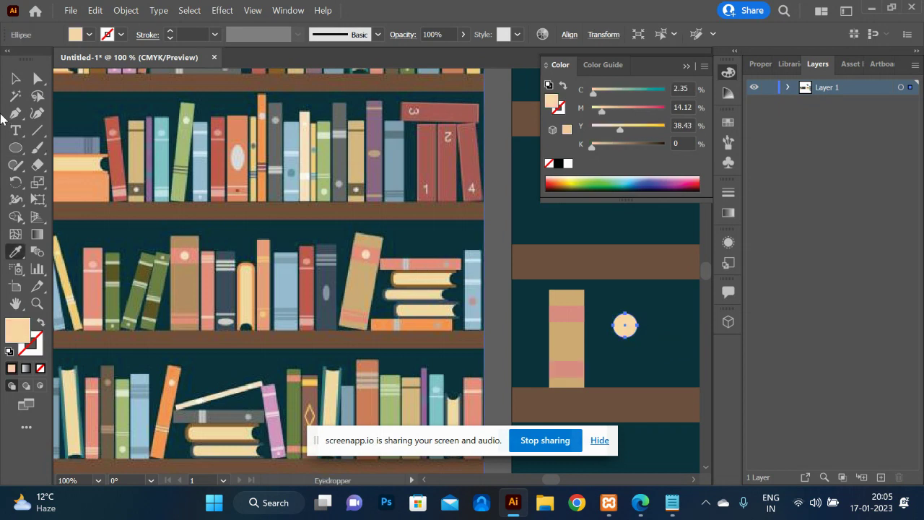
pyautogui.click(15, 78)
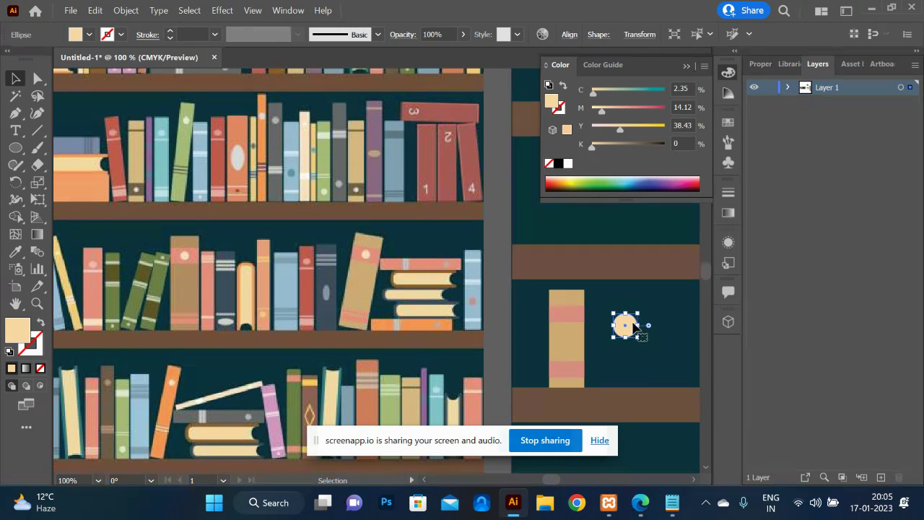
pyautogui.moveTo(633, 326); pyautogui.dragTo(573, 319)
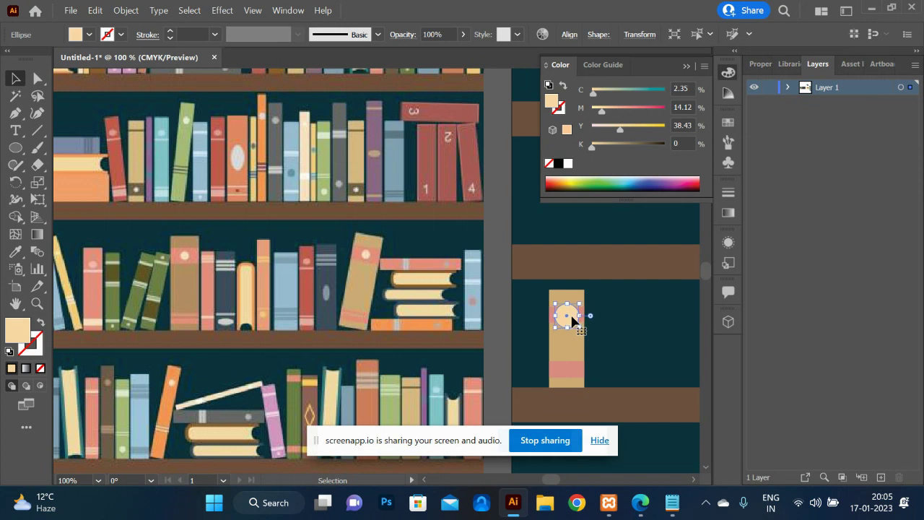
# - Select the book's spine, bands and circle together and group them into one object
pyautogui.keyDown('shift'); pyautogui.click(569, 298); pyautogui.keyUp('shift')
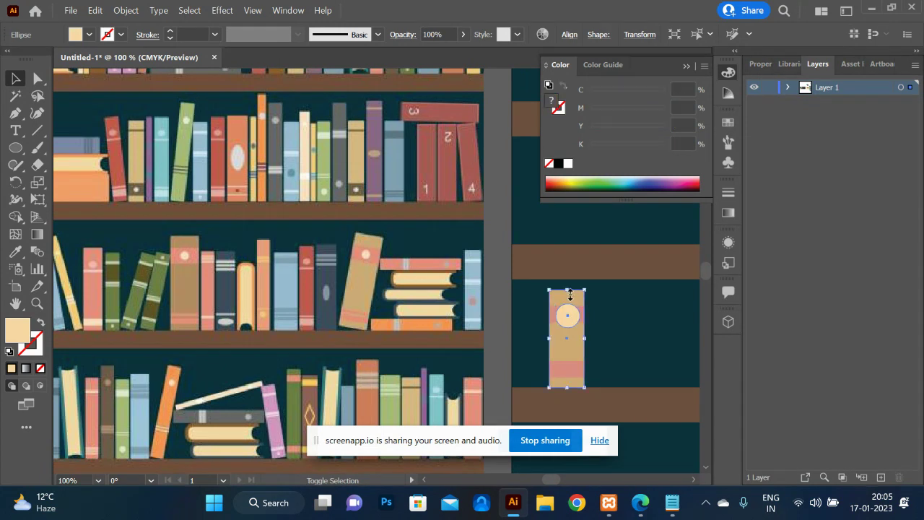
pyautogui.keyDown('shift'); pyautogui.click(574, 369); pyautogui.keyUp('shift')
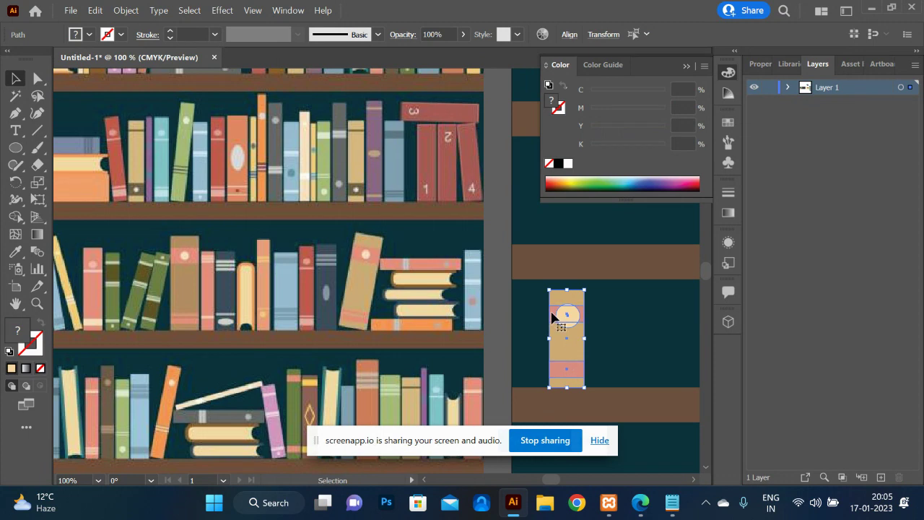
pyautogui.moveTo(552, 318)
pyautogui.mouseDown()
pyautogui.moveTo(615, 357)
pyautogui.moveTo(554, 334)
pyautogui.mouseUp()
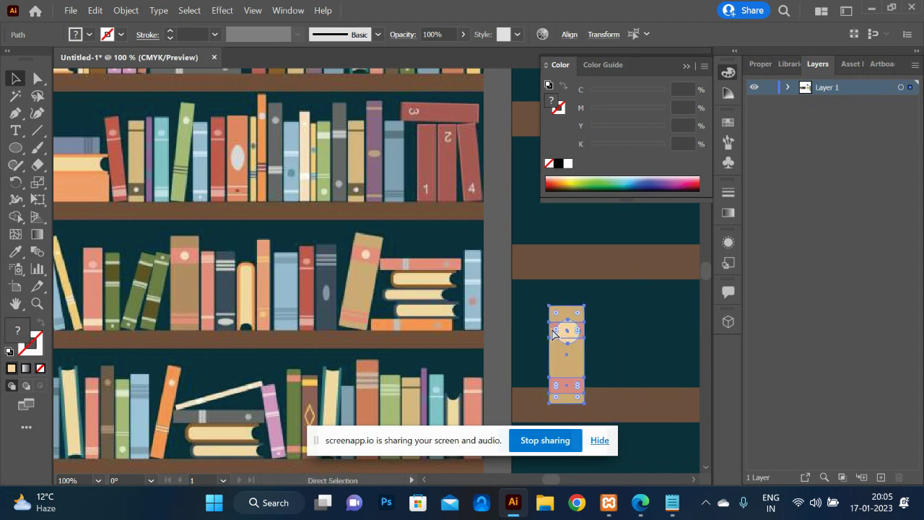
pyautogui.hotkey('ctrl', 'g')
pyautogui.press('v')
pyautogui.hotkey('ctrl', '-')
pyautogui.hotkey('ctrl', '-')
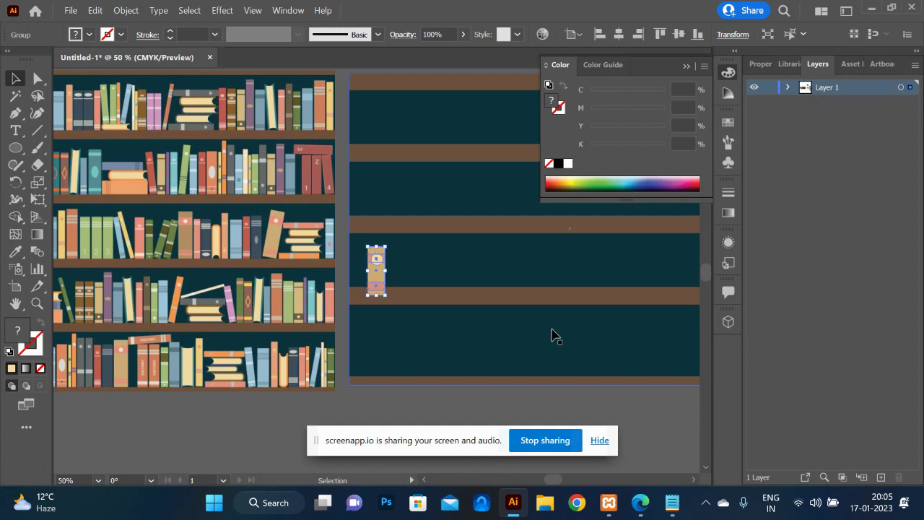
# - Place copies of the grouped book on the lower three rows and lay a rotated copy flat beside the upright one in the second row
pyautogui.moveTo(385, 292); pyautogui.dragTo(375, 191)
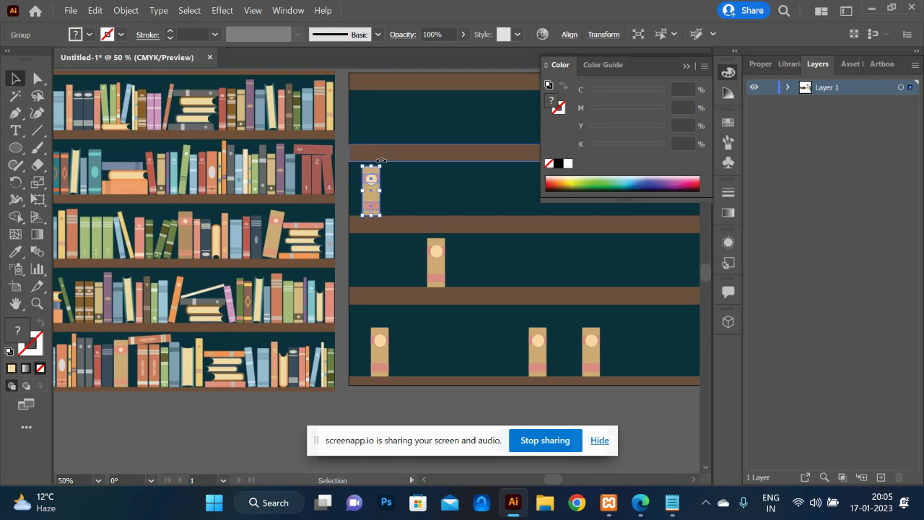
pyautogui.moveTo(380, 160); pyautogui.dragTo(434, 210)
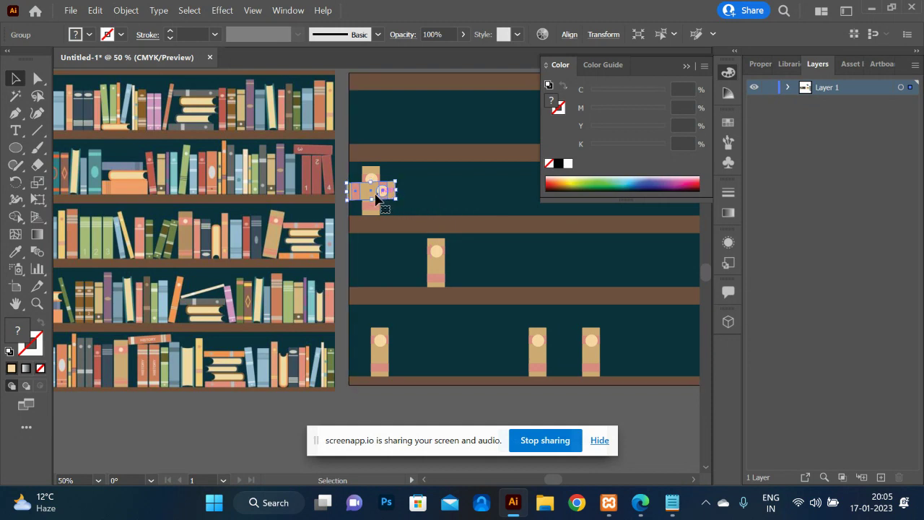
pyautogui.moveTo(375, 196); pyautogui.dragTo(412, 210)
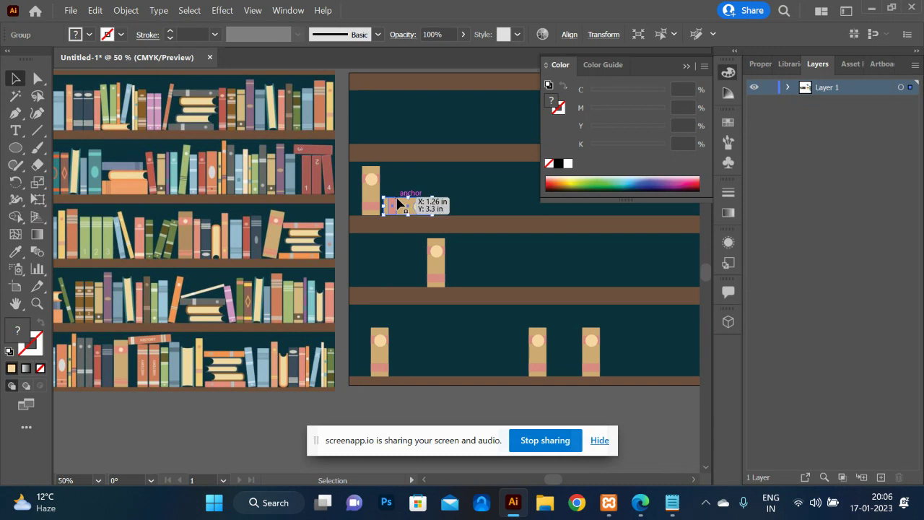
pyautogui.scroll(5, 398, 204)
pyautogui.scroll(-5, 398, 204)
pyautogui.hscroll(5, 398, 204)
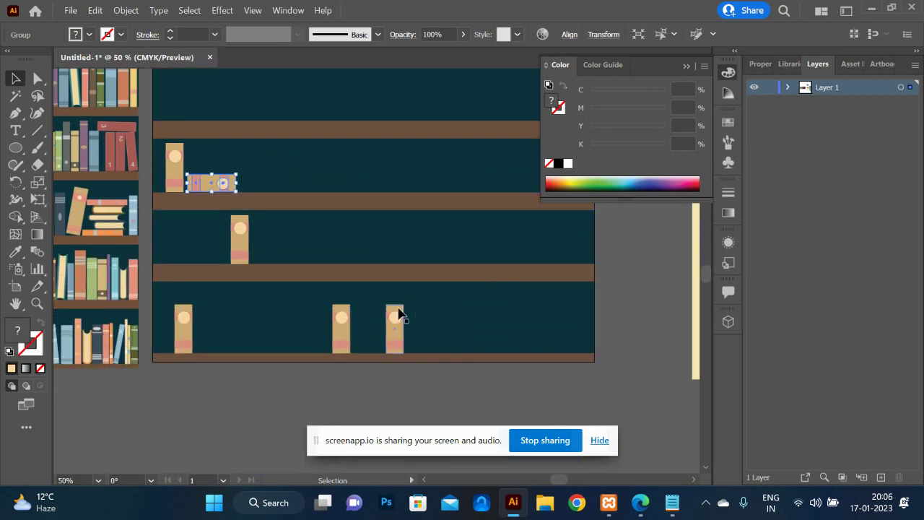
# - Place a tilted copy of the decorated book leaning against the upright one in the third row
pyautogui.moveTo(398, 316); pyautogui.dragTo(276, 240)
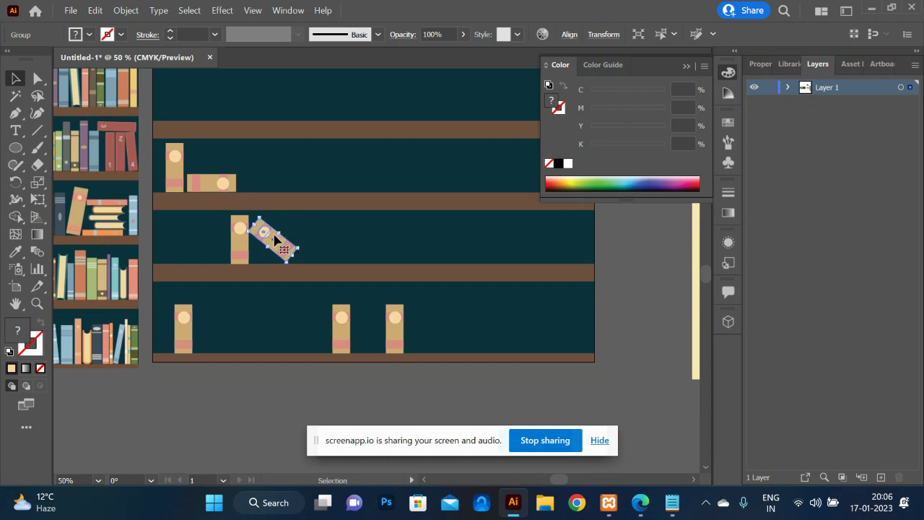
pyautogui.click(373, 386)
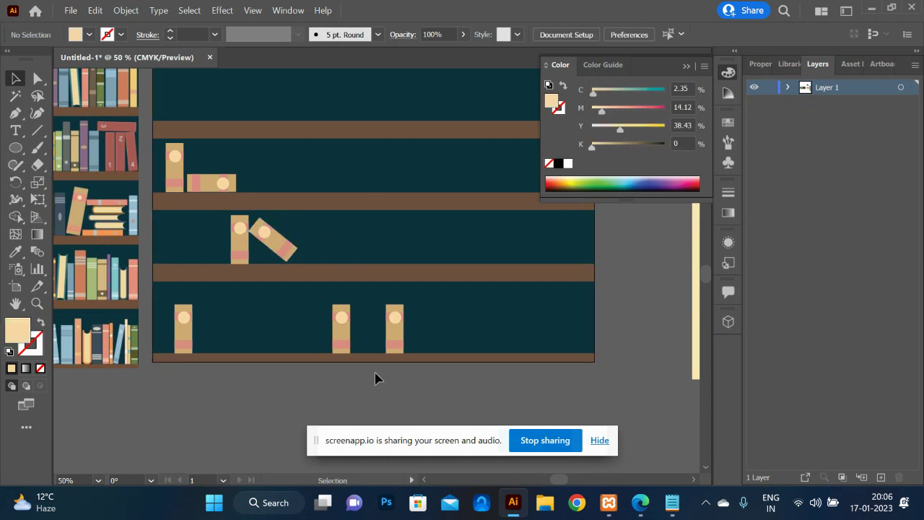
# - Ungroup the rightmost book in the bottom row and recolor its spine to a darker brown
pyautogui.click(394, 339)
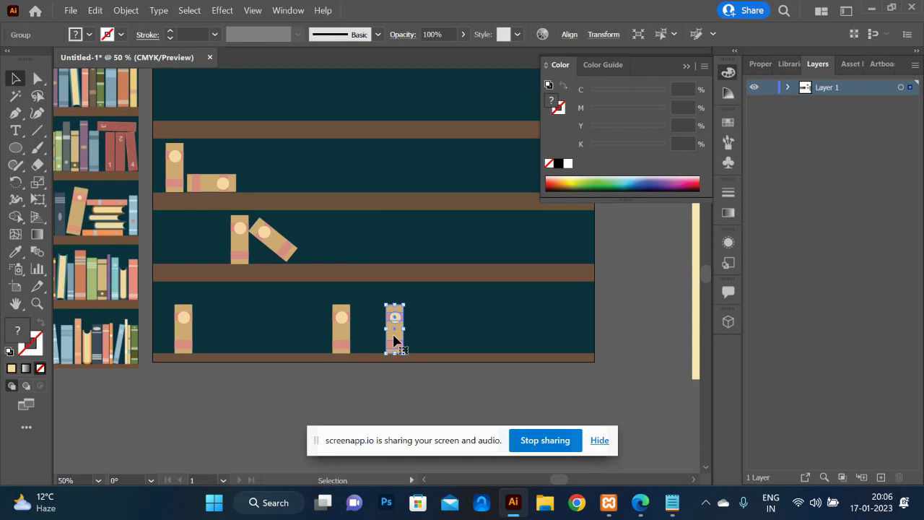
pyautogui.press('ctrl')
pyautogui.keyDown('ctrl'); pyautogui.click(394, 341); pyautogui.keyUp('ctrl')
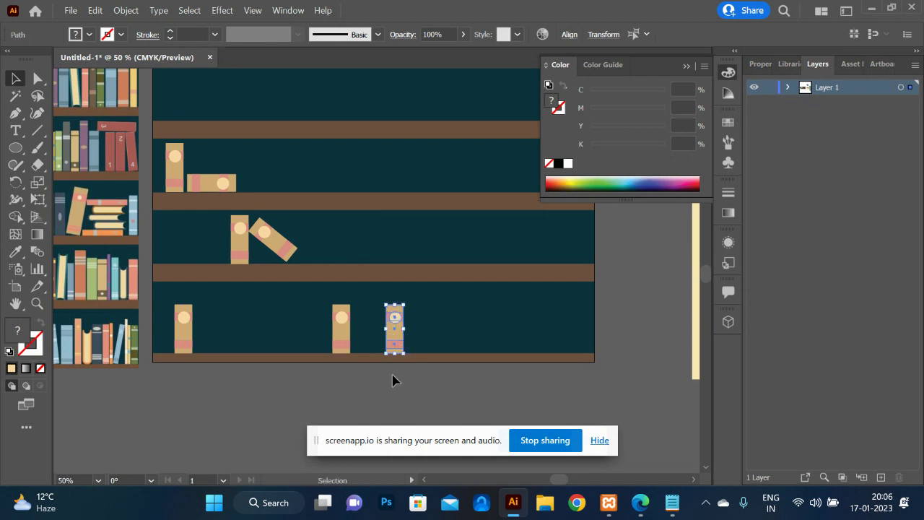
pyautogui.click(397, 340)
pyautogui.click(398, 337)
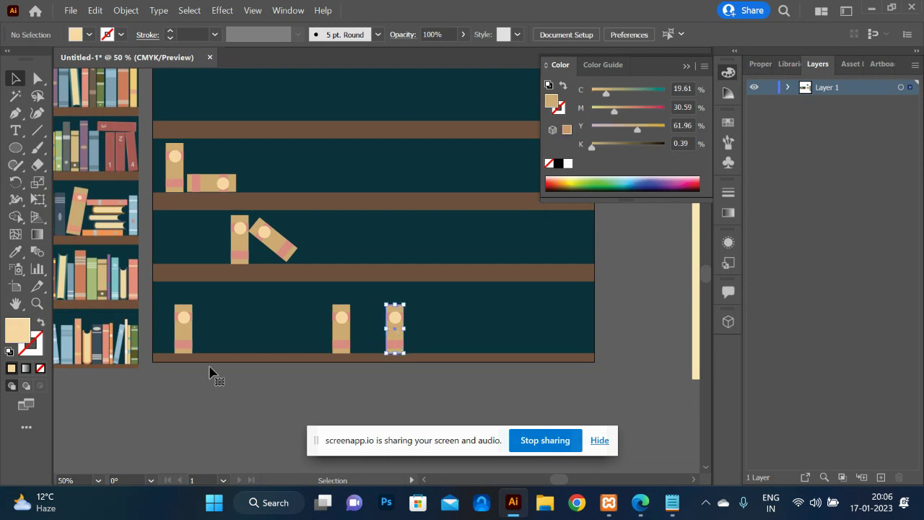
pyautogui.doubleClick(25, 331)
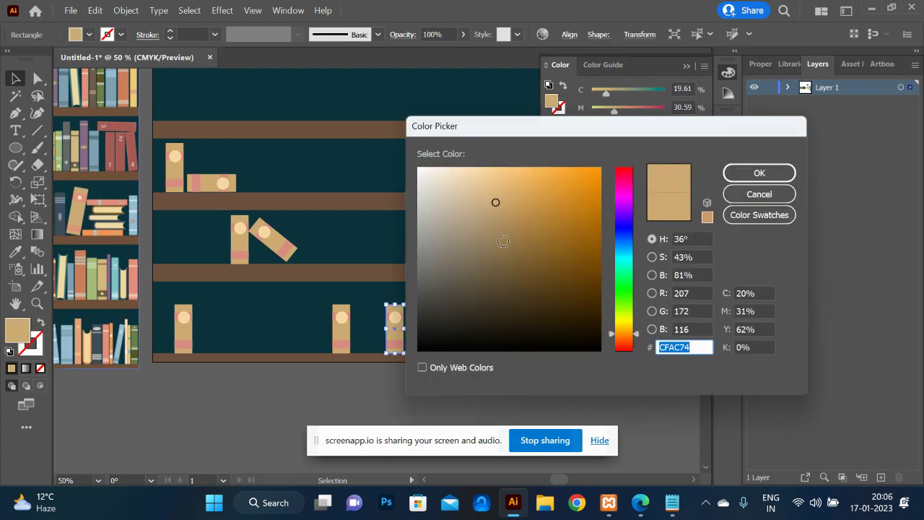
pyautogui.click(514, 248)
pyautogui.click(762, 173)
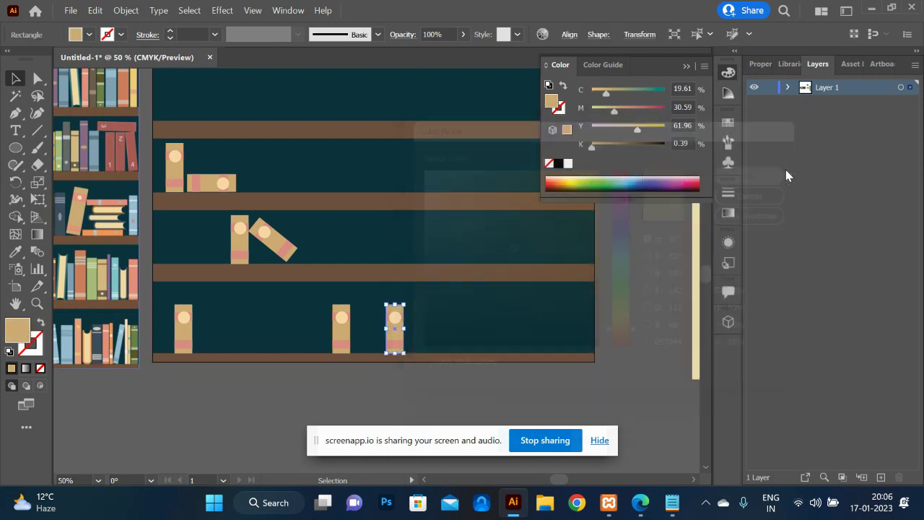
pyautogui.click(517, 383)
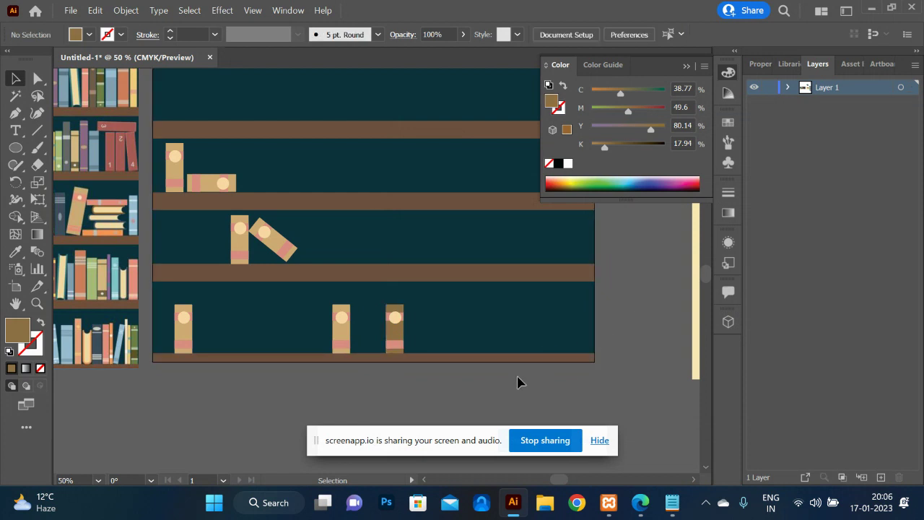
# - Ungroup the middle book in the bottom row and fill its spine with light blue sampled from a reference book
pyautogui.click(343, 337)
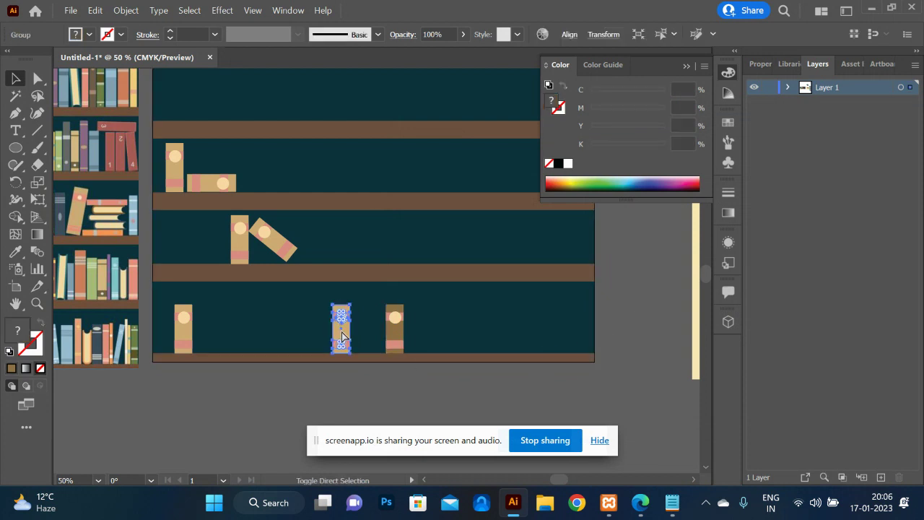
pyautogui.rightClick(342, 337)
pyautogui.click(422, 193)
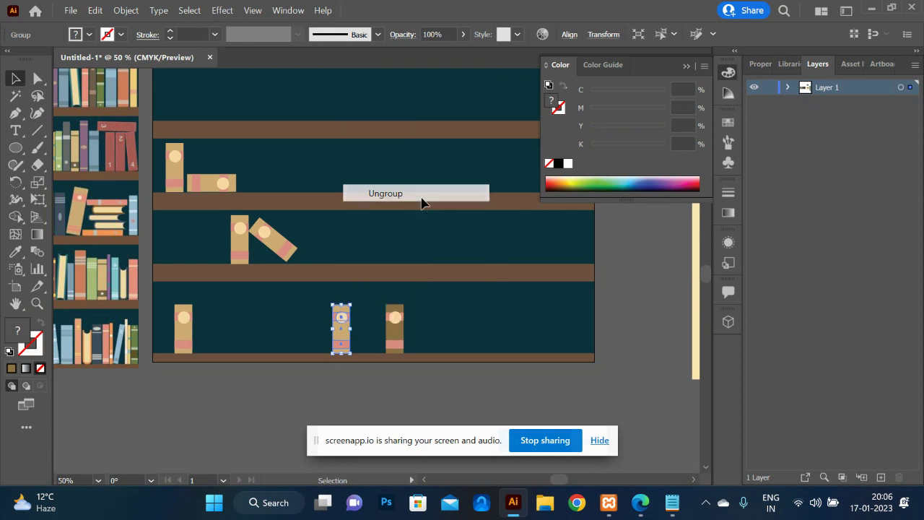
pyautogui.click(340, 339)
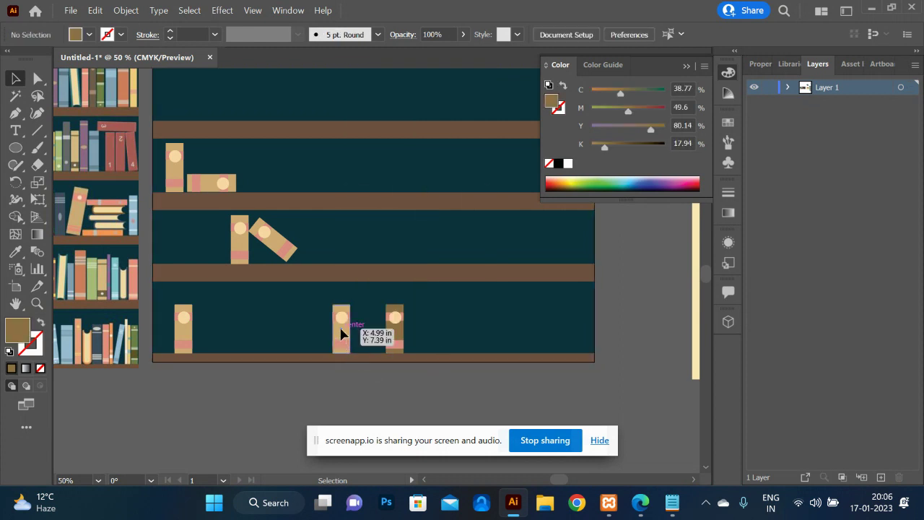
pyautogui.click(340, 334)
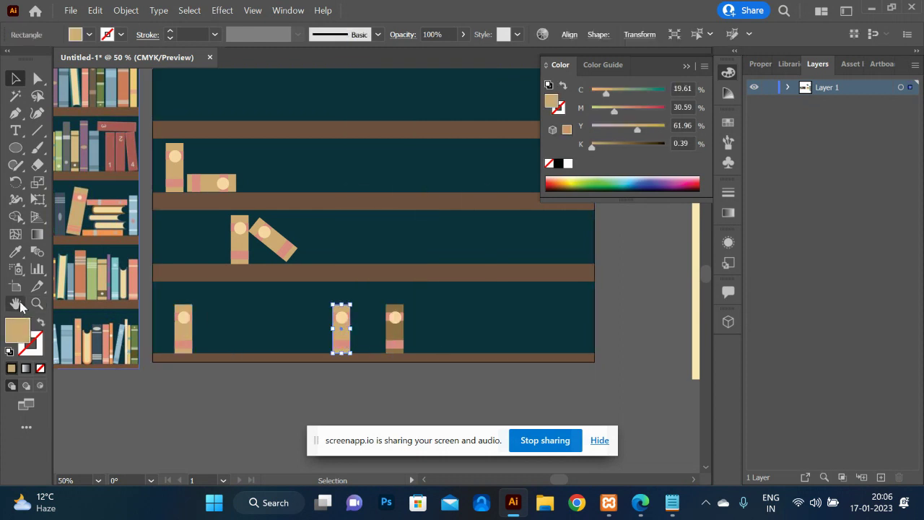
pyautogui.click(15, 251)
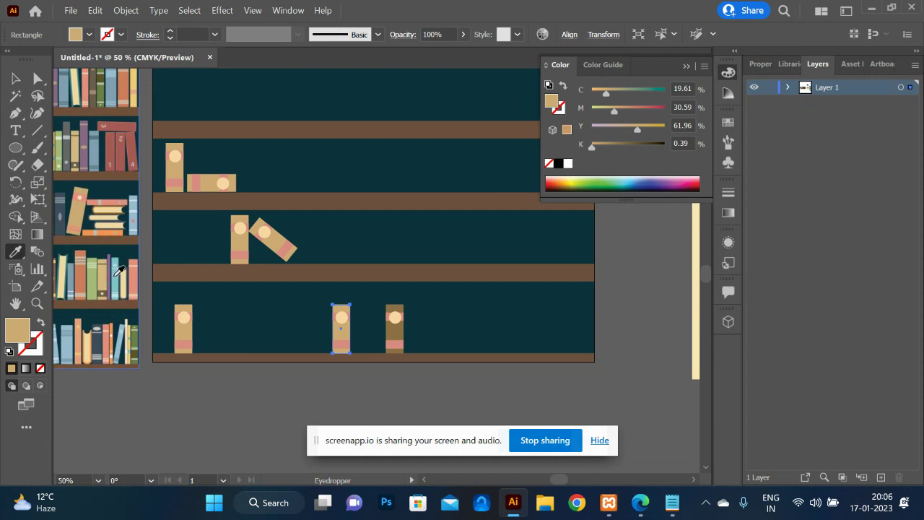
pyautogui.click(117, 273)
pyautogui.click(15, 80)
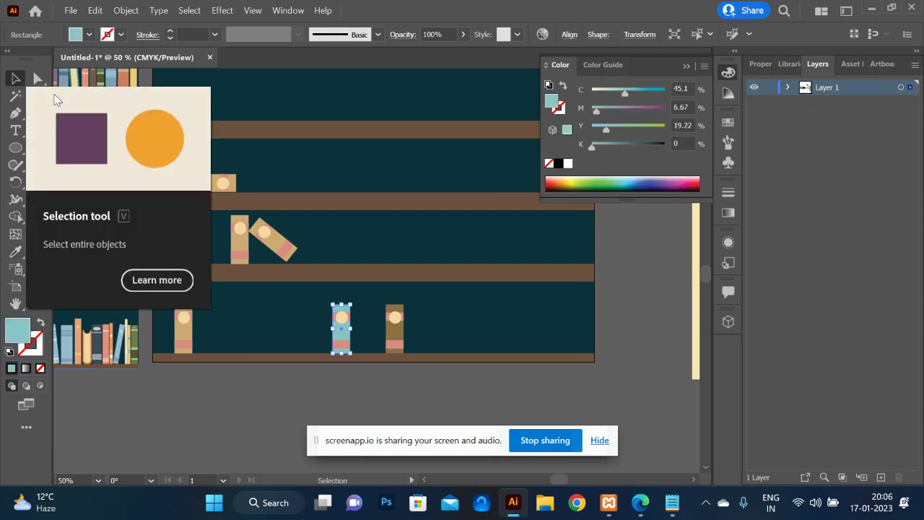
# - Make the flat book in the second row thinner and nudge it against the upright book beside it
pyautogui.click(217, 185)
pyautogui.click(216, 185)
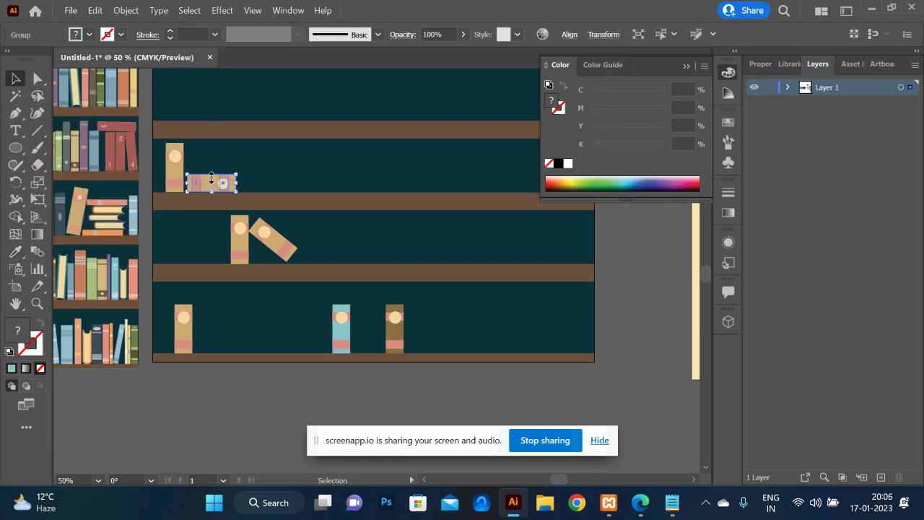
pyautogui.moveTo(213, 176); pyautogui.dragTo(214, 179)
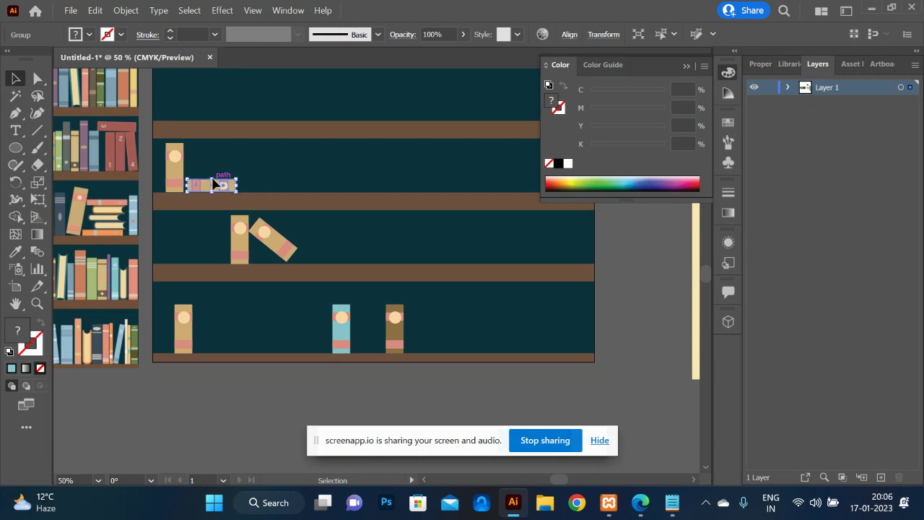
pyautogui.press('Left')
pyautogui.press('Left')
pyautogui.press('Left')
pyautogui.press('Left')
pyautogui.press('Left')
pyautogui.press('Left')
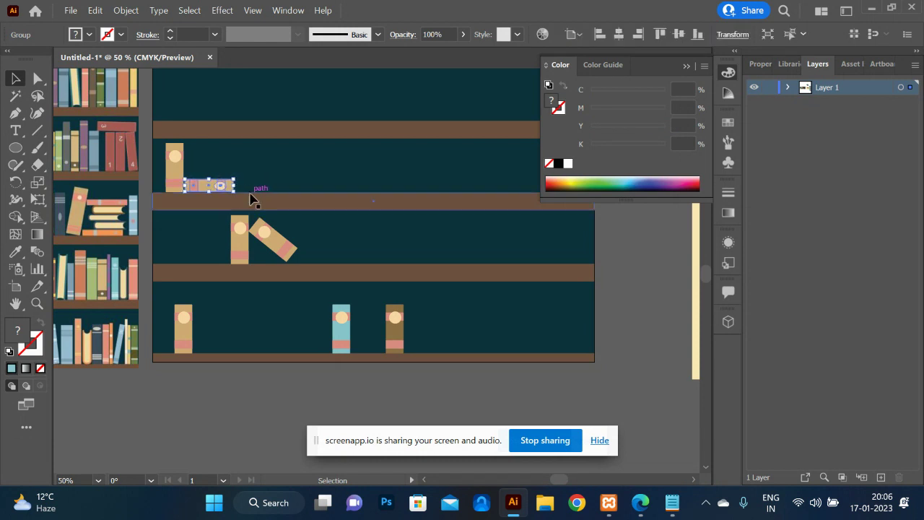
pyautogui.click(258, 436)
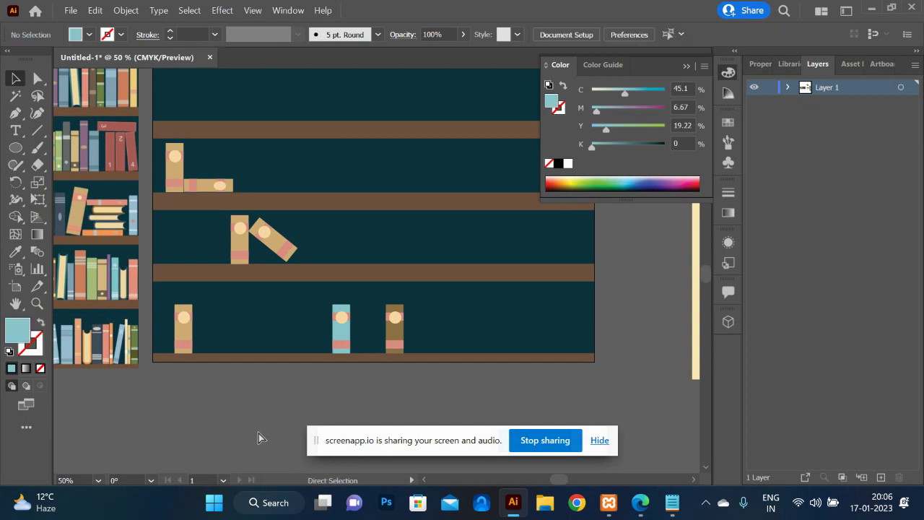
# - Copy the third row's upright book to the other side of the tilted one and repeat the duplication three times along the shelf
pyautogui.hotkey('ctrl', '-')
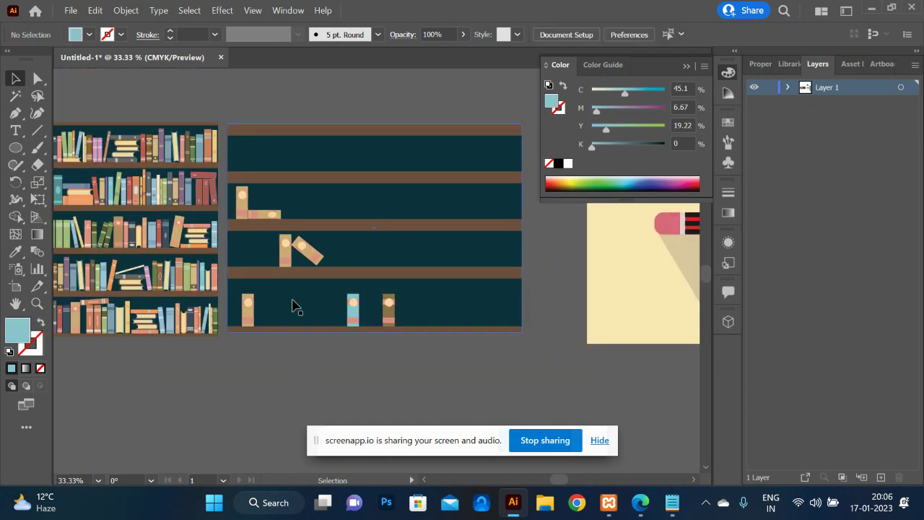
pyautogui.click(286, 259)
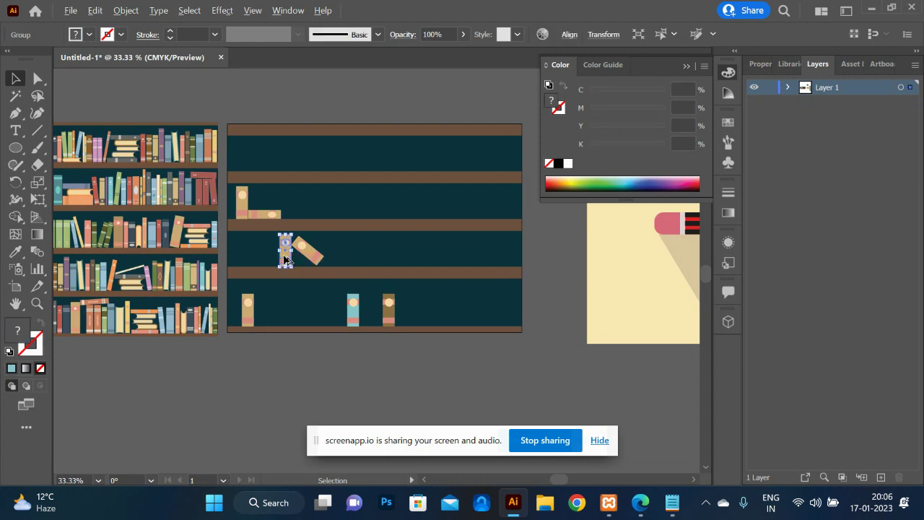
pyautogui.moveTo(286, 259); pyautogui.dragTo(329, 262)
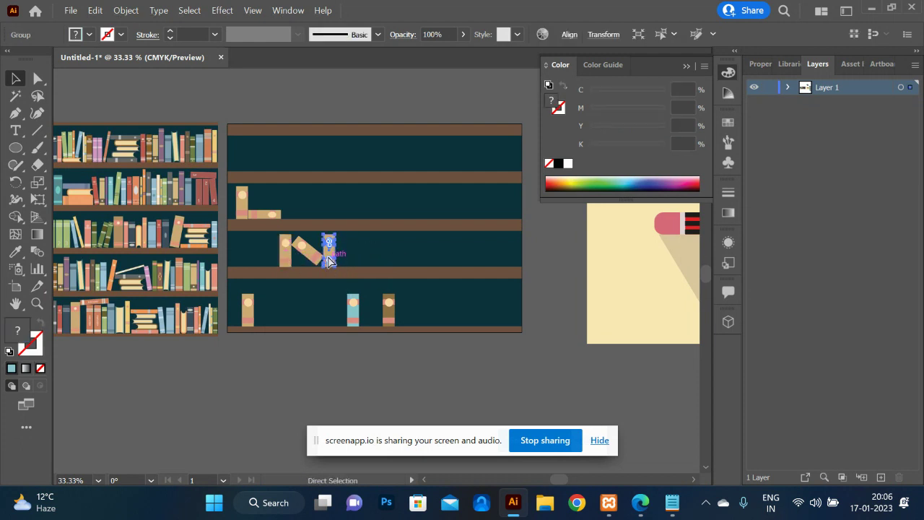
pyautogui.hotkey('ctrl', 'd')
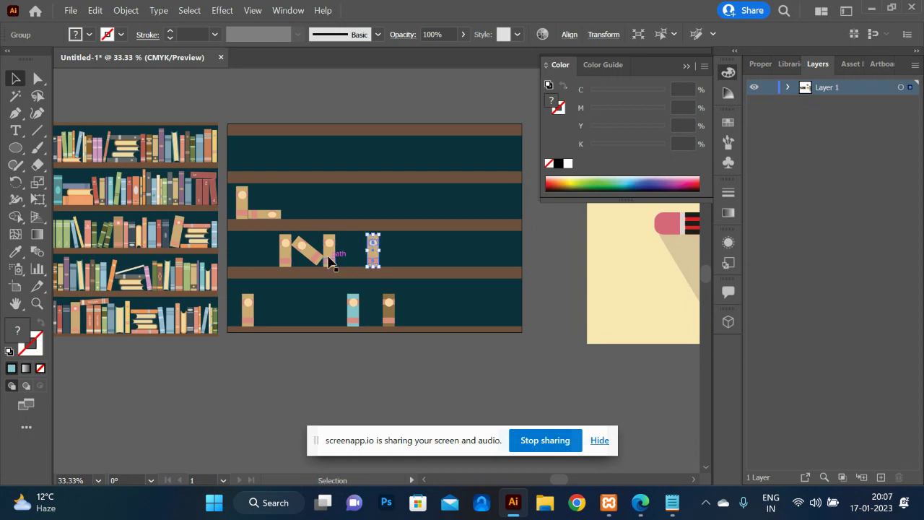
pyautogui.hotkey('ctrl', 'd')
pyautogui.hotkey('ctrl', 'd')
pyautogui.hotkey('ctrl', 's')
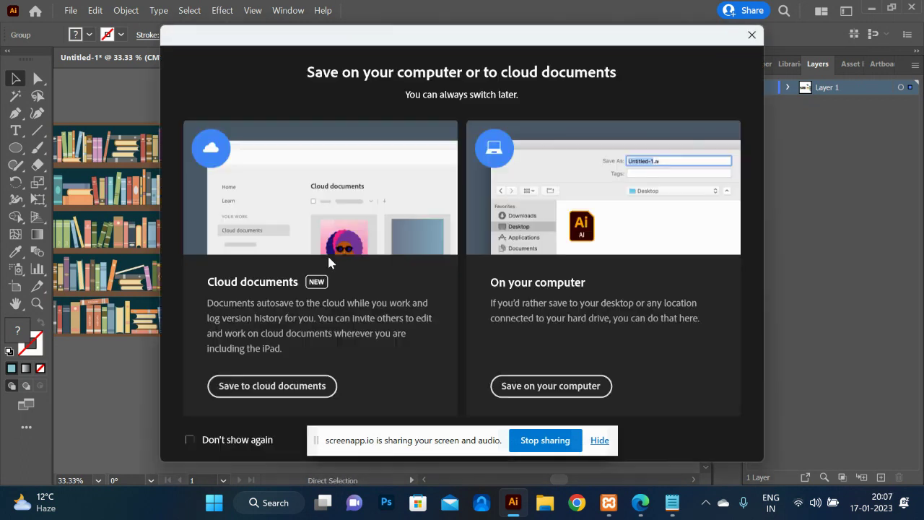
pyautogui.click(752, 35)
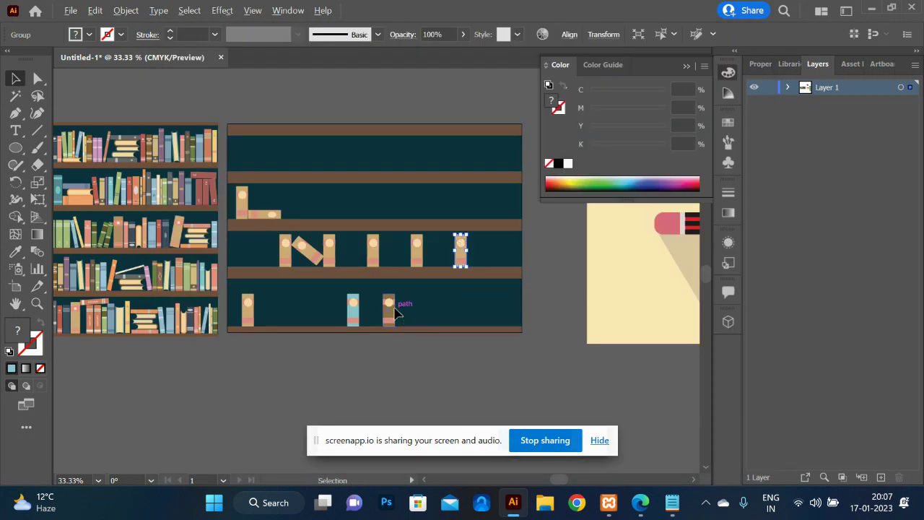
pyautogui.moveTo(395, 312); pyautogui.dragTo(425, 312)
pyautogui.hotkey('ctrl', 'z')
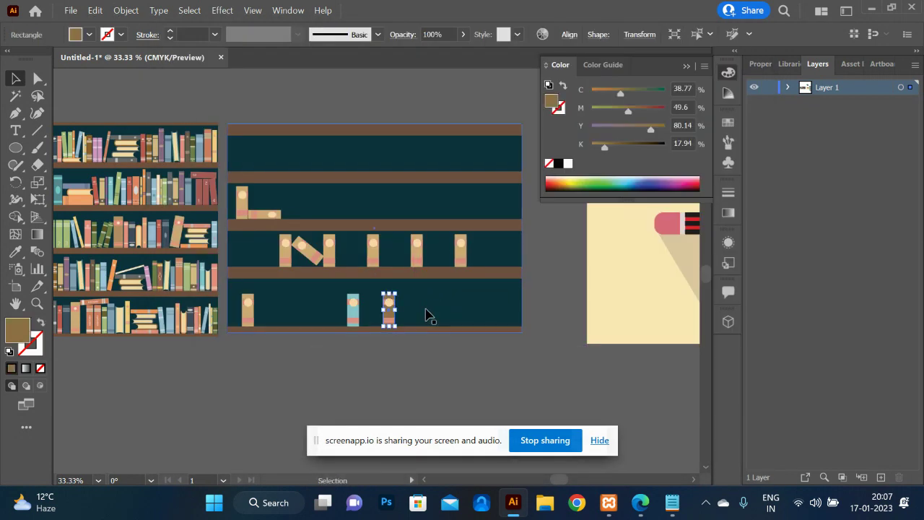
# - Copy an upright book from the middle of the third row straight up to the second row and repeat the duplication onto the top row
pyautogui.click(374, 248)
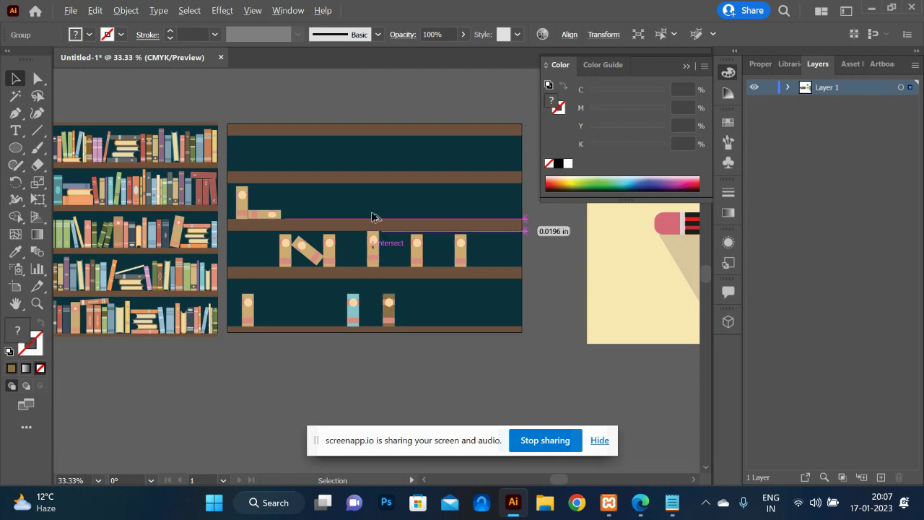
pyautogui.moveTo(373, 217); pyautogui.dragTo(375, 203)
pyautogui.hotkey('ctrl', 'd')
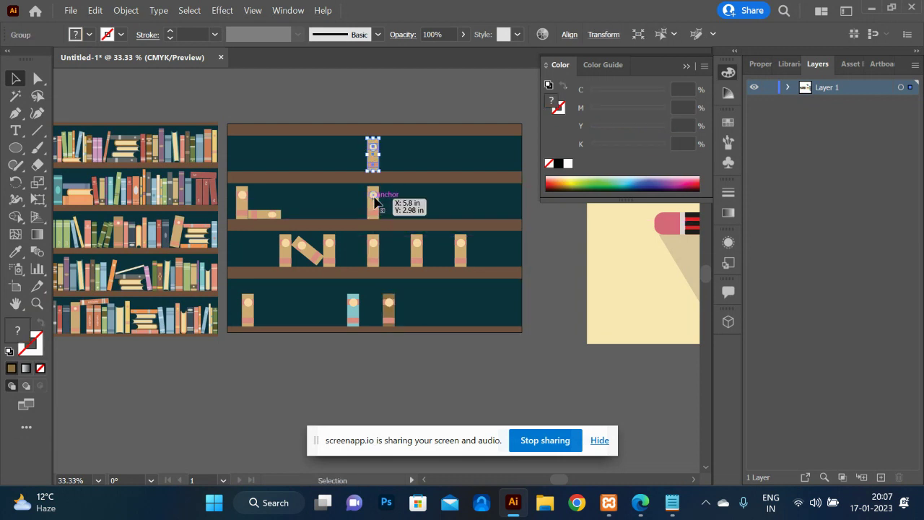
pyautogui.click(564, 361)
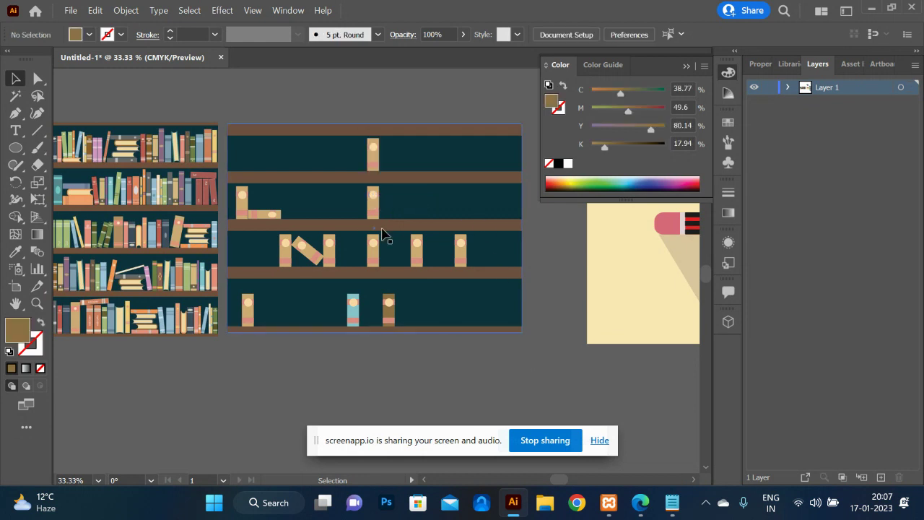
# - Add an upright copy directly beside the top row's book and stack two flat copies a little to its left
pyautogui.moveTo(369, 165); pyautogui.dragTo(292, 145)
pyautogui.keyDown('shift'); pyautogui.click(374, 163); pyautogui.keyUp('shift')
pyautogui.click(504, 381)
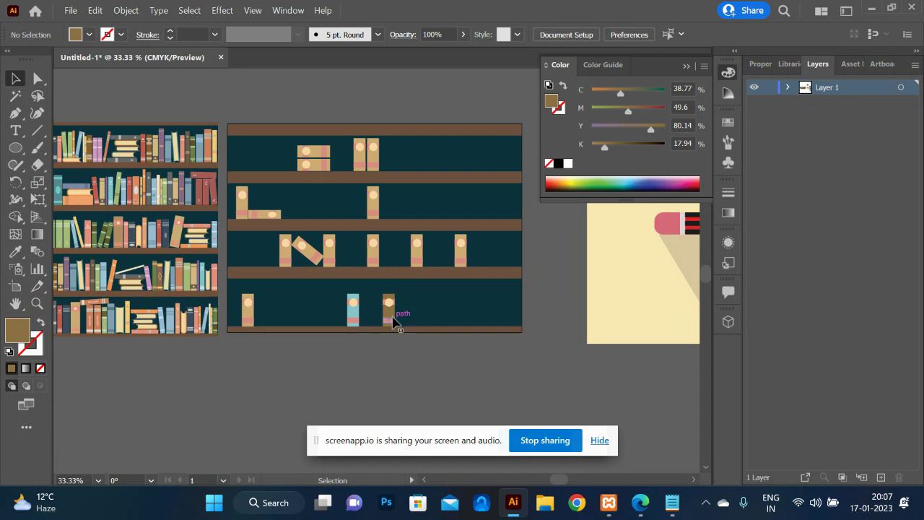
# - Add three upright copies side by side against the second row's middle book
pyautogui.moveTo(391, 319); pyautogui.dragTo(397, 317)
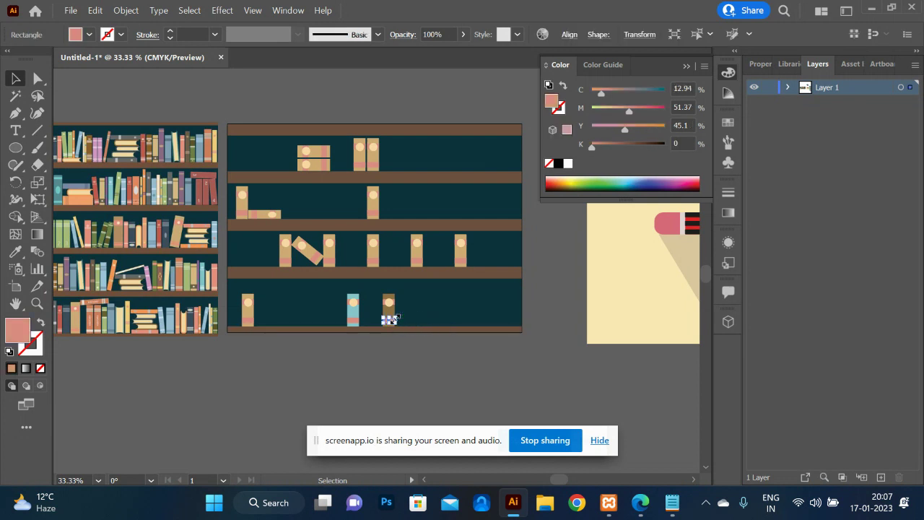
pyautogui.click(415, 247)
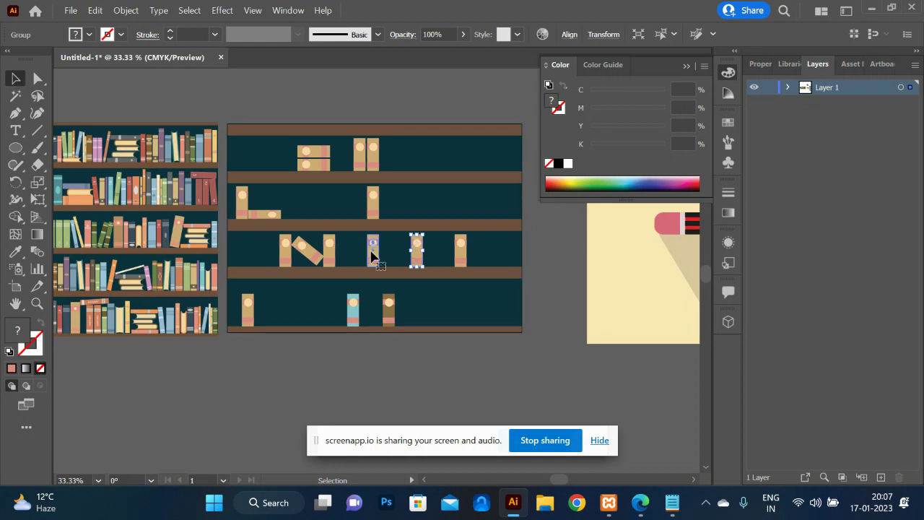
pyautogui.moveTo(372, 257); pyautogui.dragTo(393, 213)
pyautogui.press('alt')
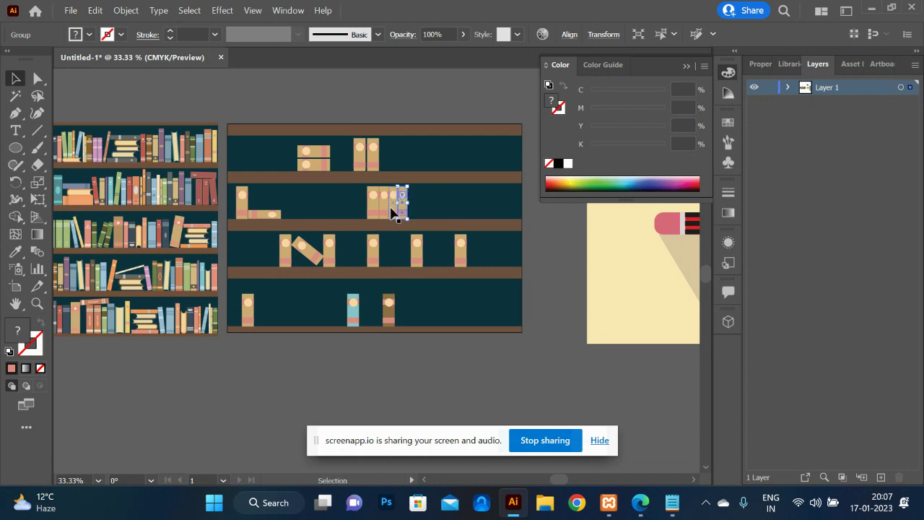
pyautogui.click(422, 385)
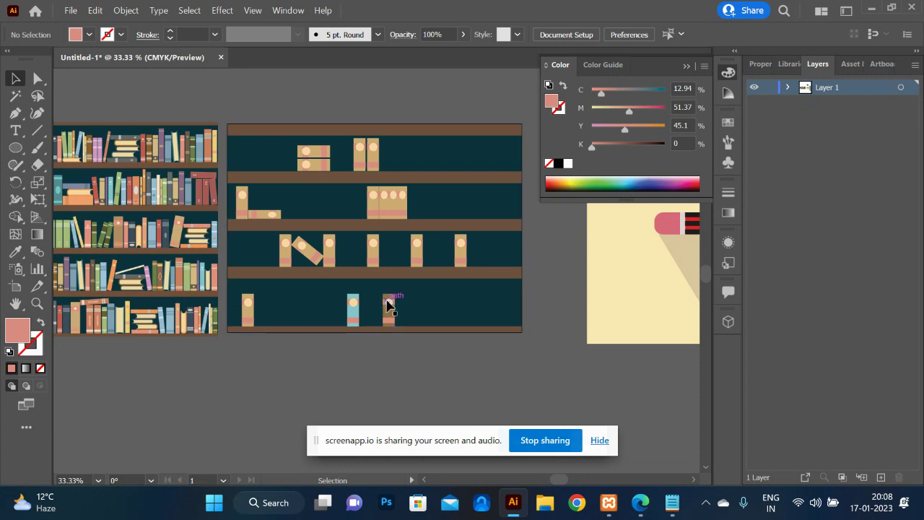
# - Lay a rotated copy of the bottom row's tan book flat on the shelf beside the original
pyautogui.click(389, 302)
pyautogui.moveTo(391, 307); pyautogui.dragTo(389, 312)
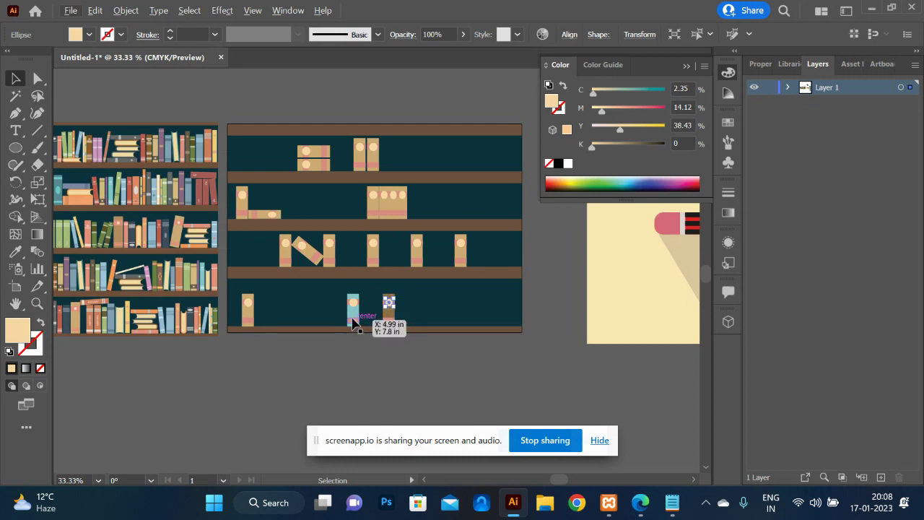
pyautogui.moveTo(252, 305); pyautogui.dragTo(309, 327)
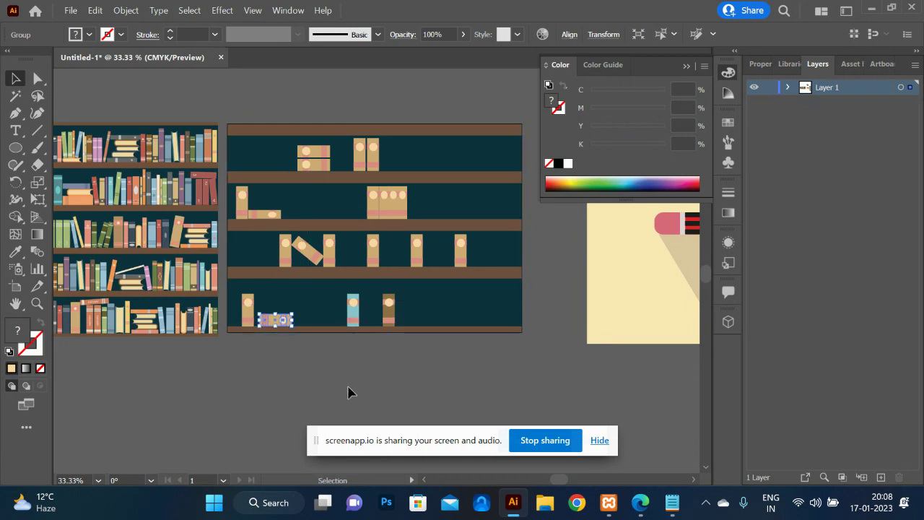
# - Move the pasted reference bookshelf image farther left, away from the drawn bookshelf
pyautogui.hscroll(5, 361, 388)
pyautogui.click(503, 275)
pyautogui.click(501, 272)
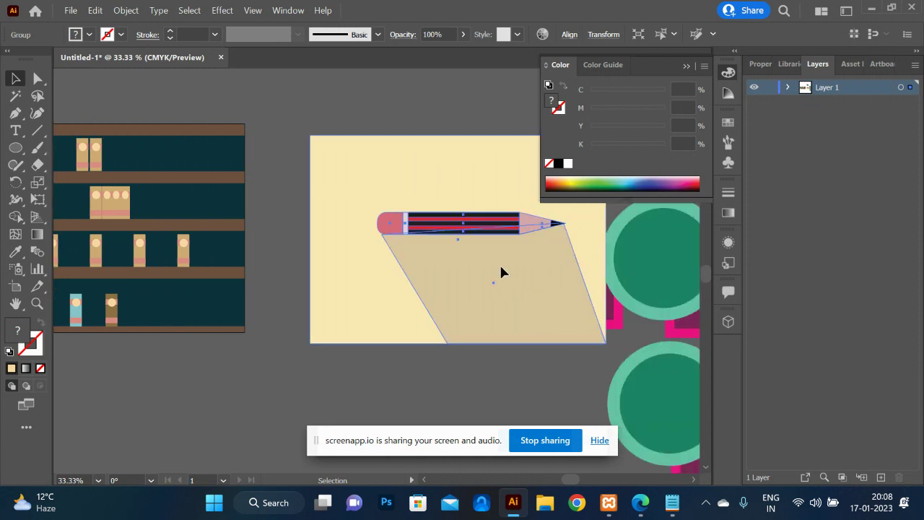
pyautogui.hscroll(-5, 264, 227)
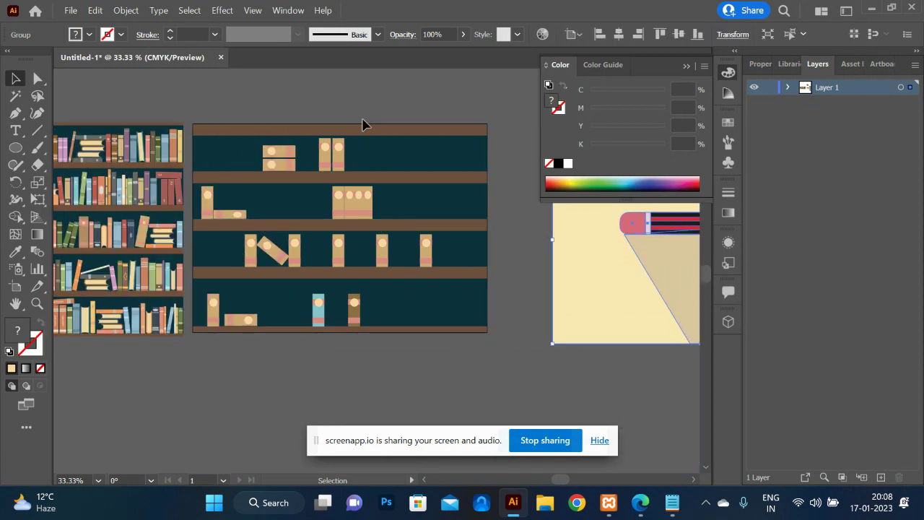
pyautogui.hscroll(-4, 207, 302)
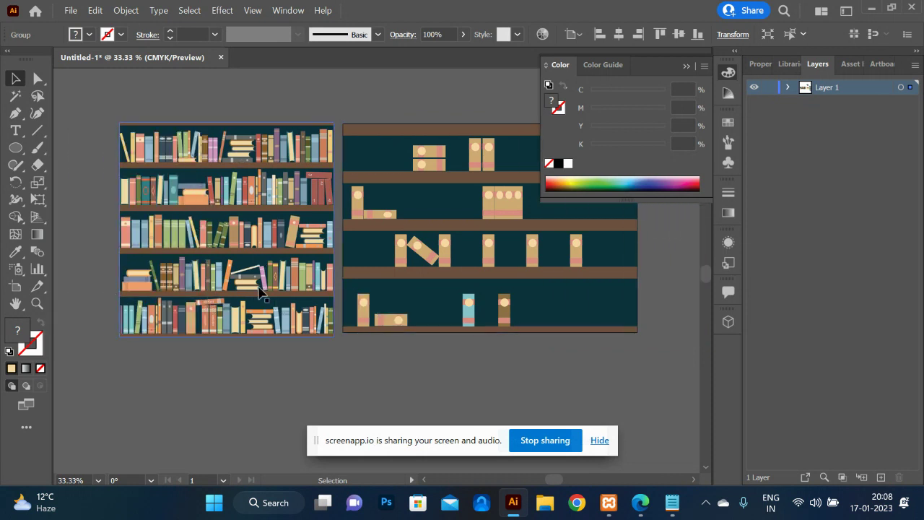
pyautogui.moveTo(241, 267); pyautogui.dragTo(182, 267)
pyautogui.hscroll(7, 312, 258)
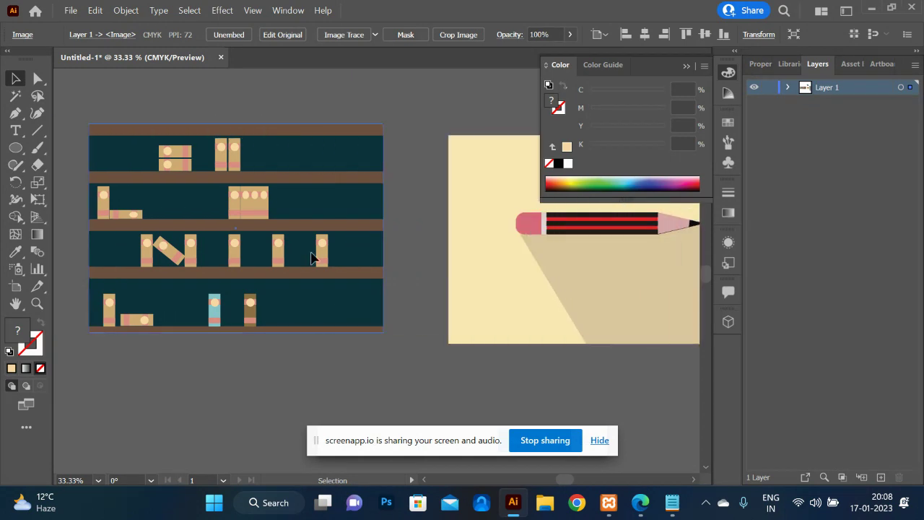
# - Save the document on the computer as an Adobe Illustrator file named libreary, accepting the Illustrator 2020 version options
pyautogui.hotkey('ctrl', 's')
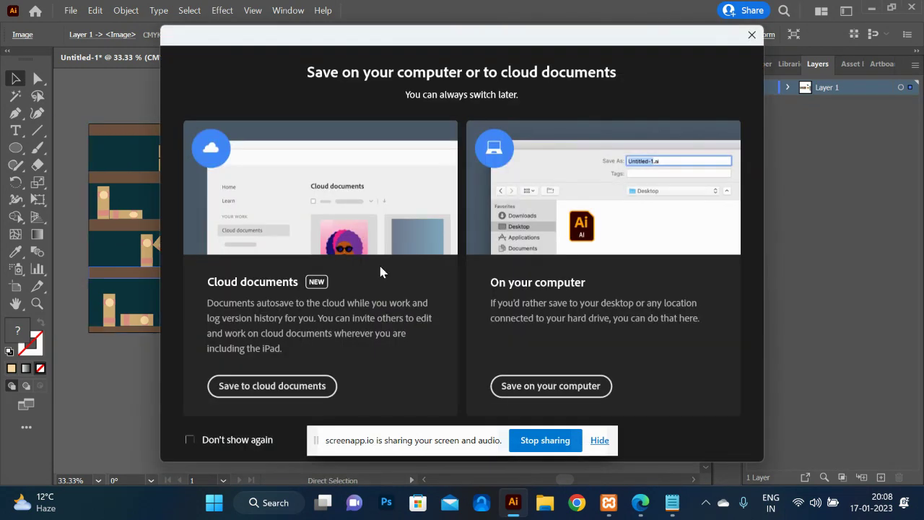
pyautogui.click(572, 388)
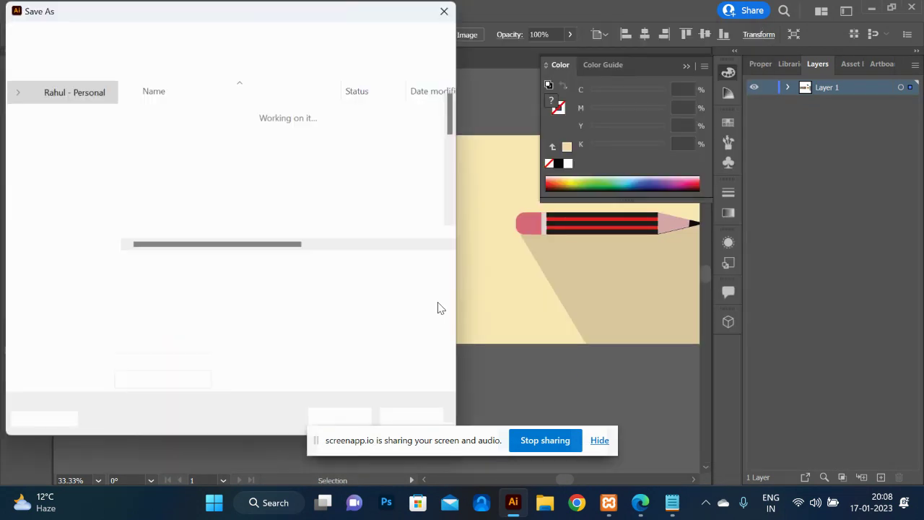
pyautogui.write('f')
pyautogui.press('BackSpace')
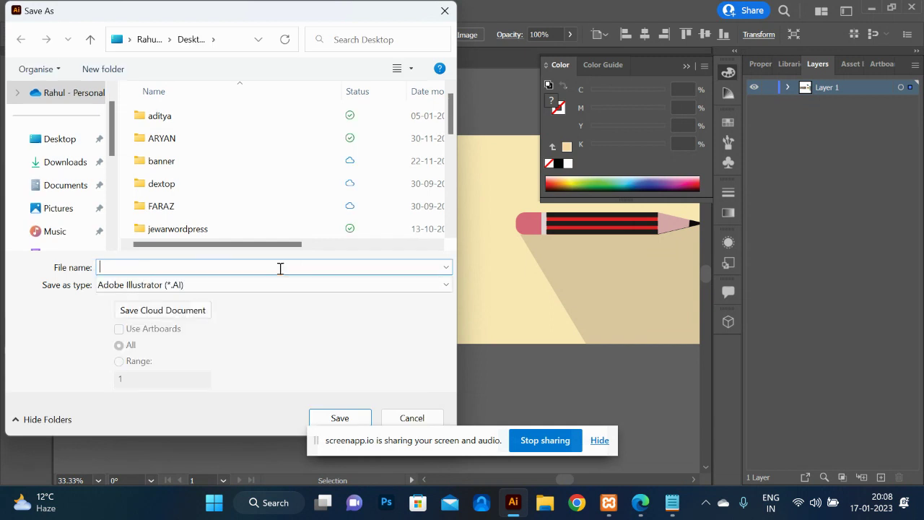
pyautogui.write('librear')
pyautogui.press('Return')
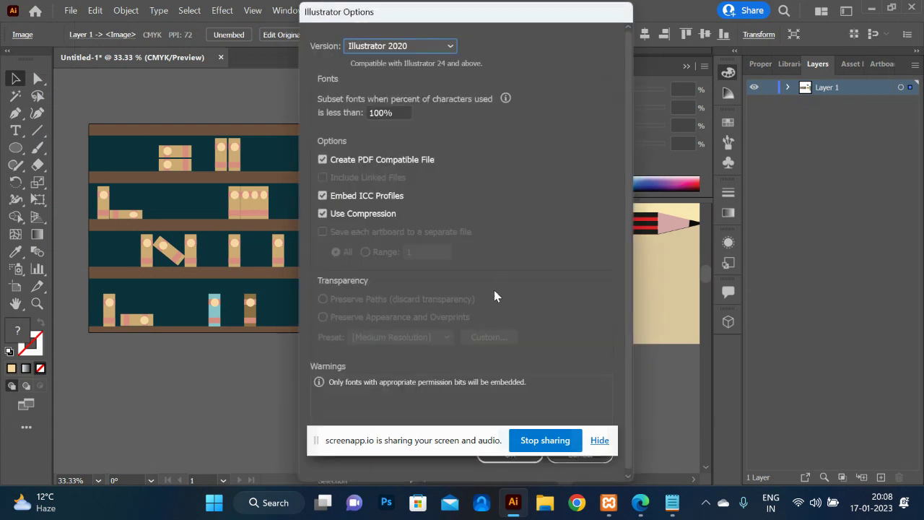
pyautogui.click(599, 441)
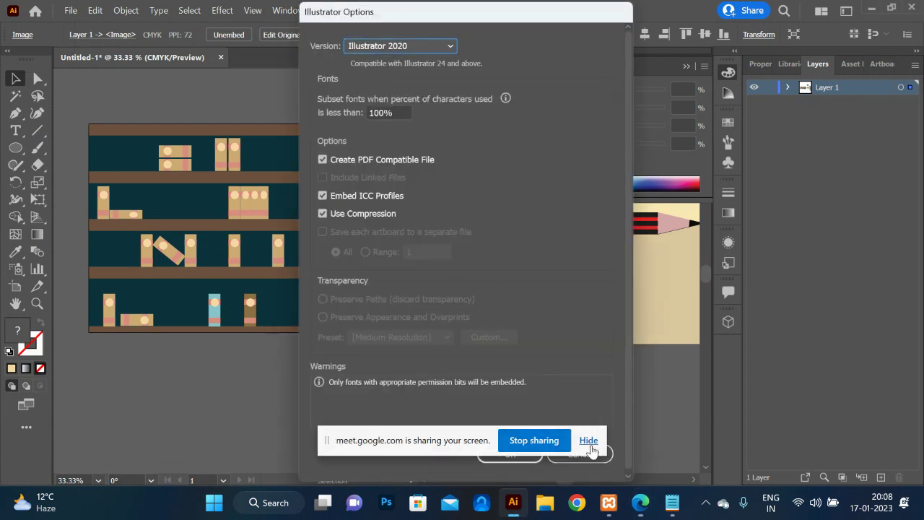
pyautogui.click(587, 441)
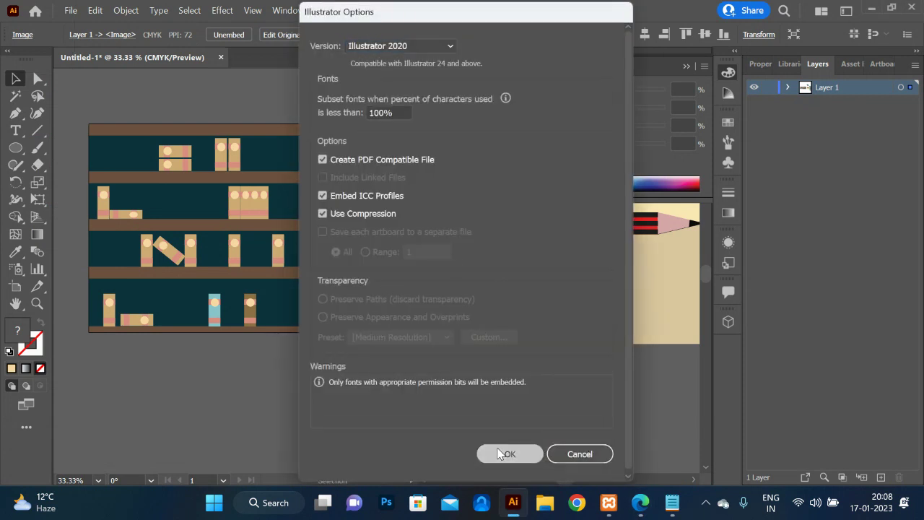
pyautogui.click(488, 453)
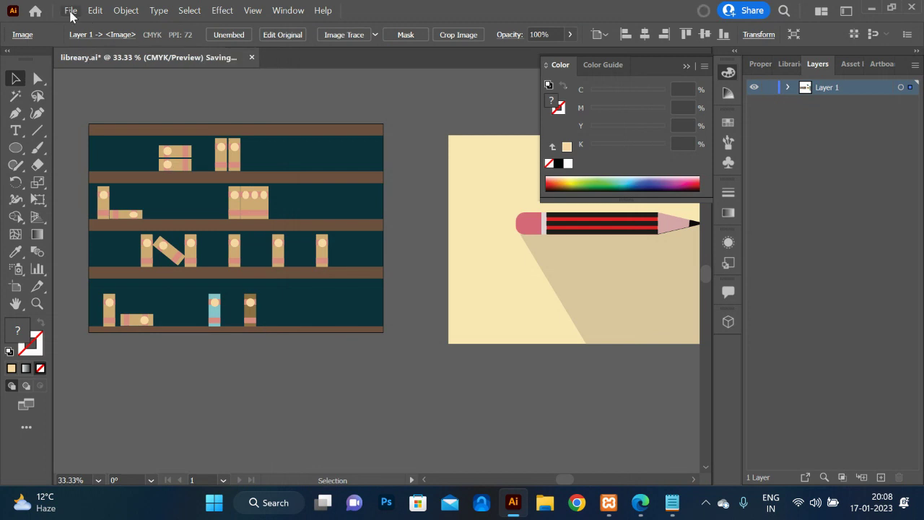
# - Export all artboards as a JPEG named libreary, using artboard bounds, the CMYK color model, maximum quality 10 and 72 ppi resolution
pyautogui.click(71, 11)
pyautogui.moveTo(132, 306)
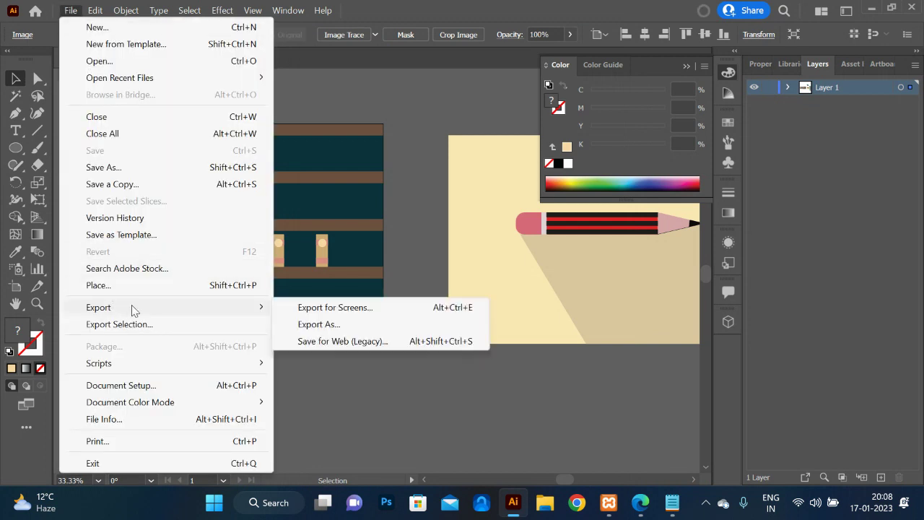
pyautogui.click(359, 328)
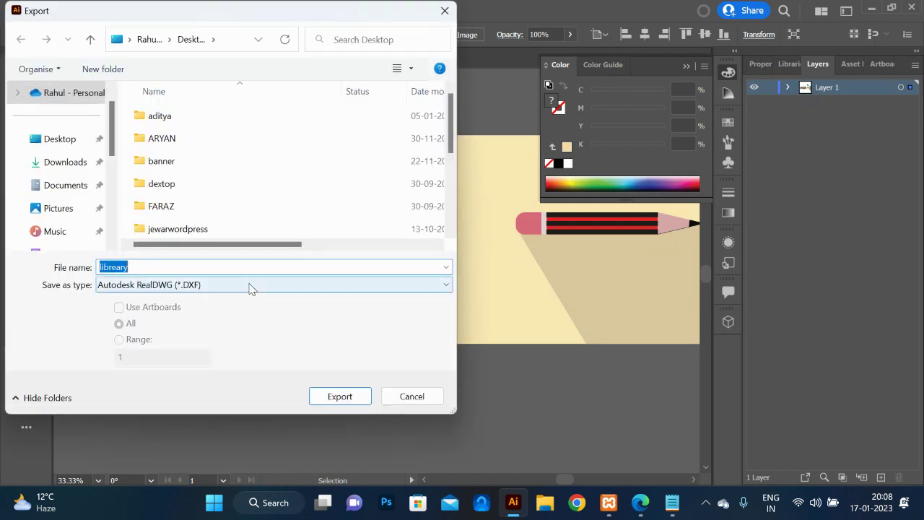
pyautogui.click(249, 286)
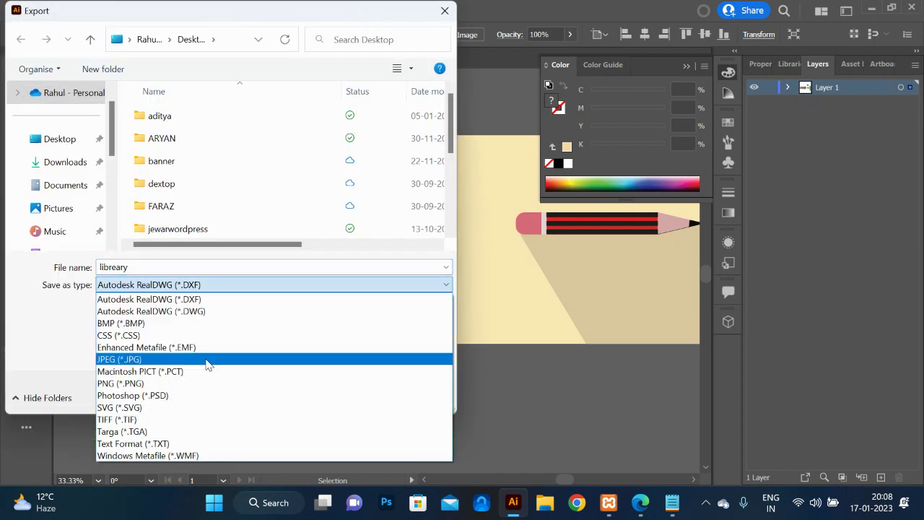
pyautogui.click(195, 361)
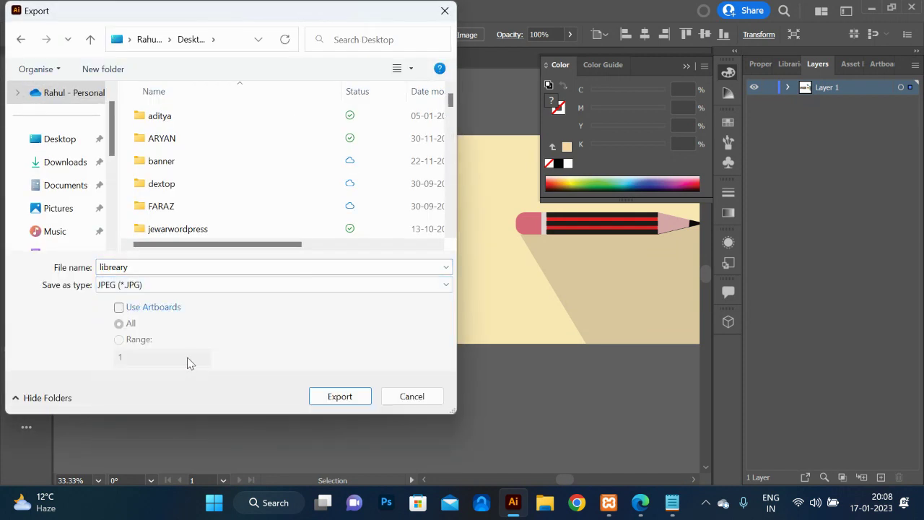
pyautogui.click(119, 308)
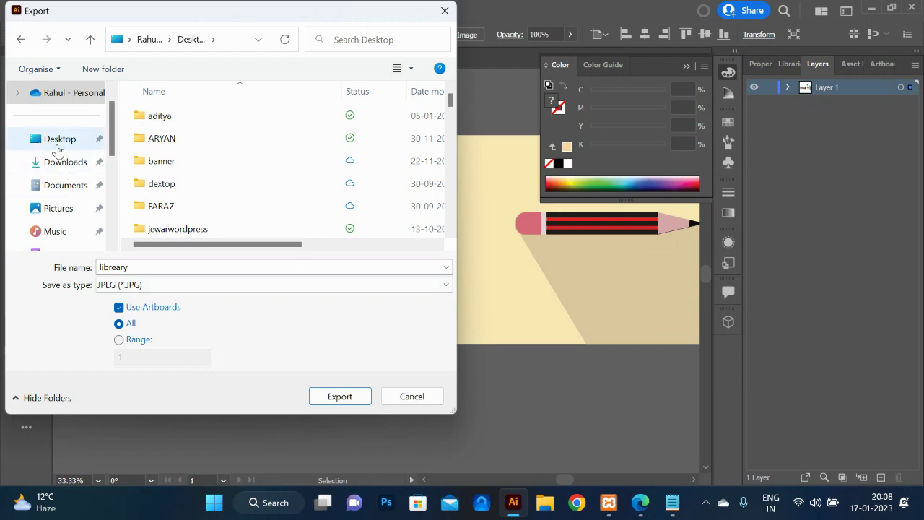
pyautogui.click(326, 398)
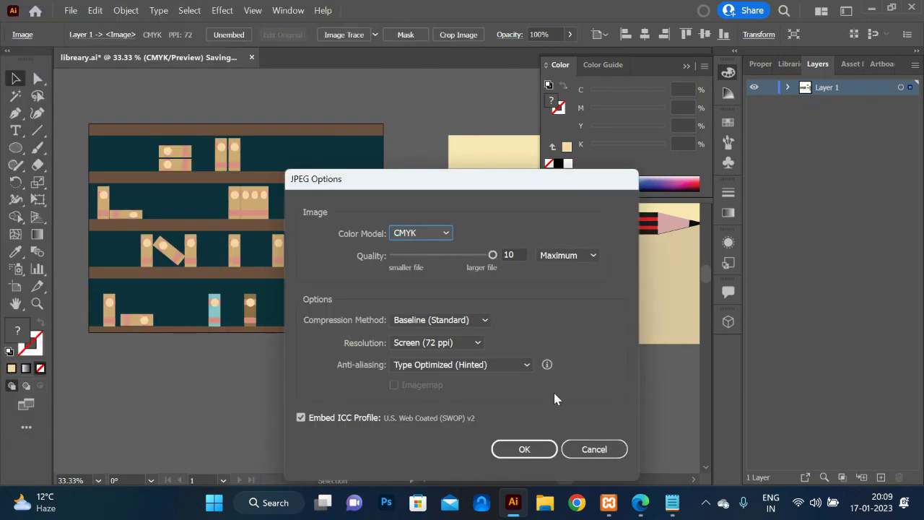
pyautogui.click(526, 448)
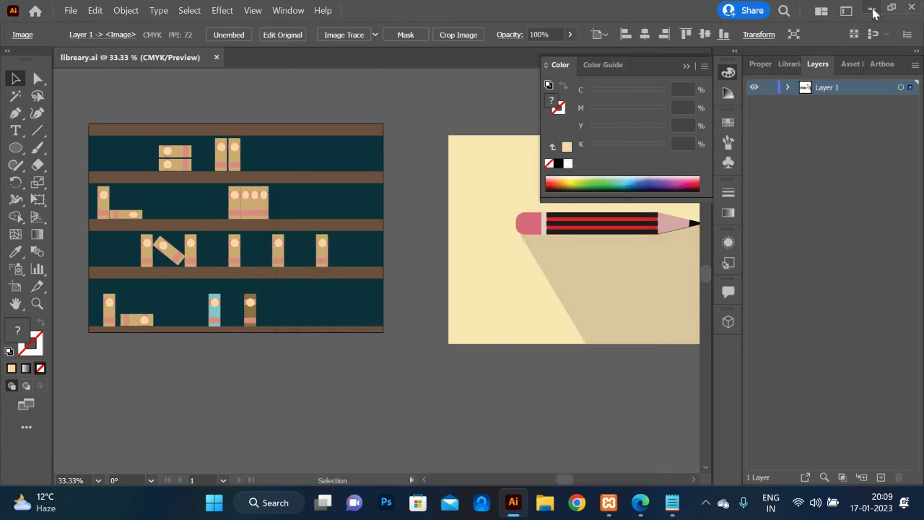
# - Minimize Illustrator, the Notepad notes and the XAMPP Control Panel to uncover the desktop
pyautogui.click(873, 11)
pyautogui.click(851, 11)
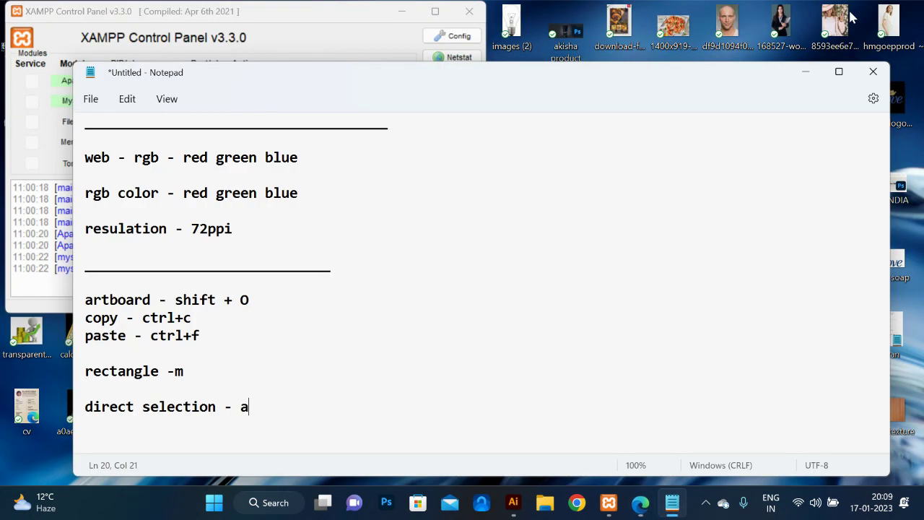
pyautogui.click(806, 71)
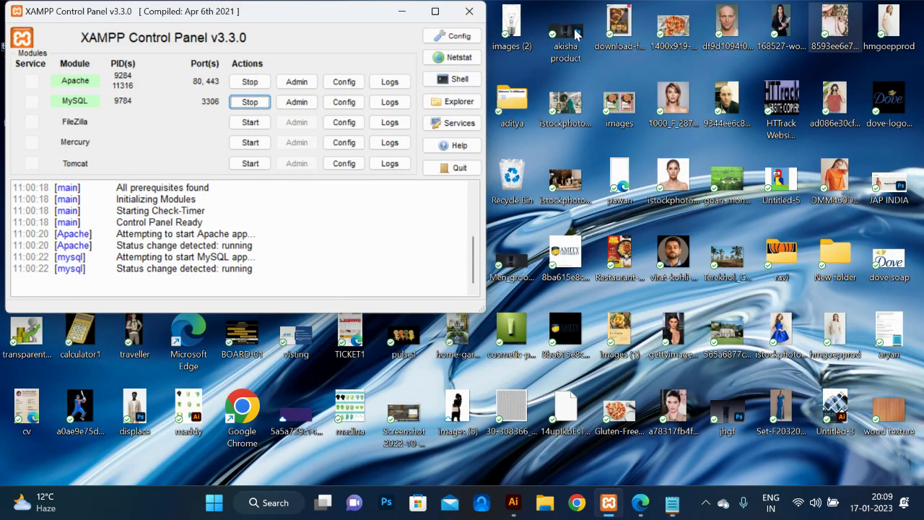
pyautogui.click(402, 11)
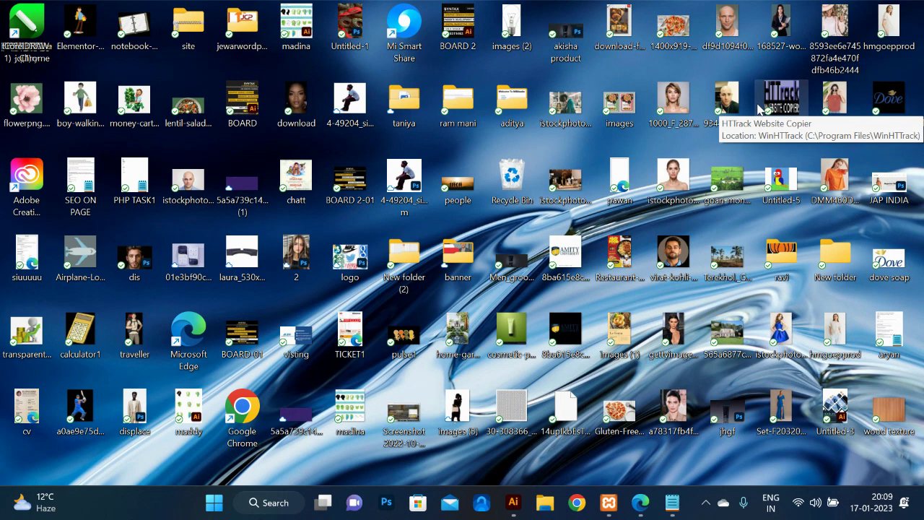
# - Switch to the Edge browser and bring up the ScreenApp recording page
pyautogui.hotkey('alt', 'Tab')
pyautogui.hotkey('alt', 'Tab')
pyautogui.press('Tab')
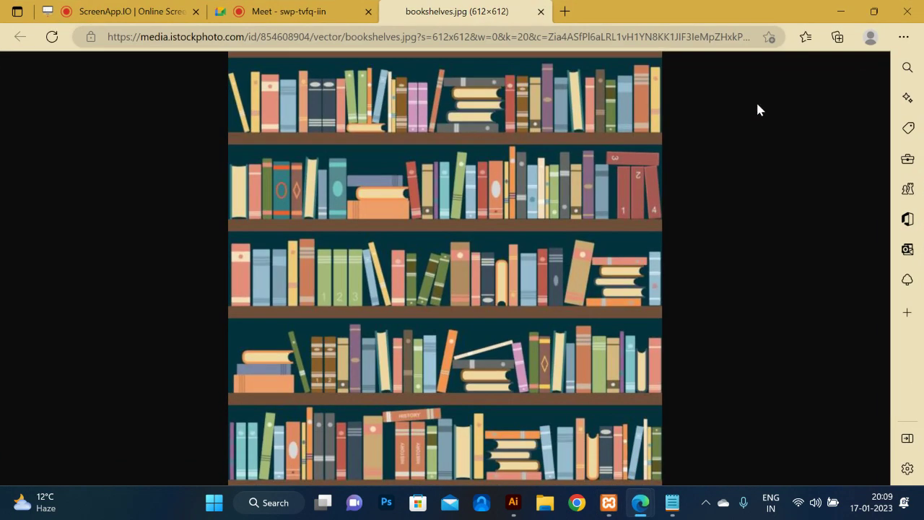
pyautogui.hotkey('alt', 'Tab')
pyautogui.press('Tab')
pyautogui.press('Tab')
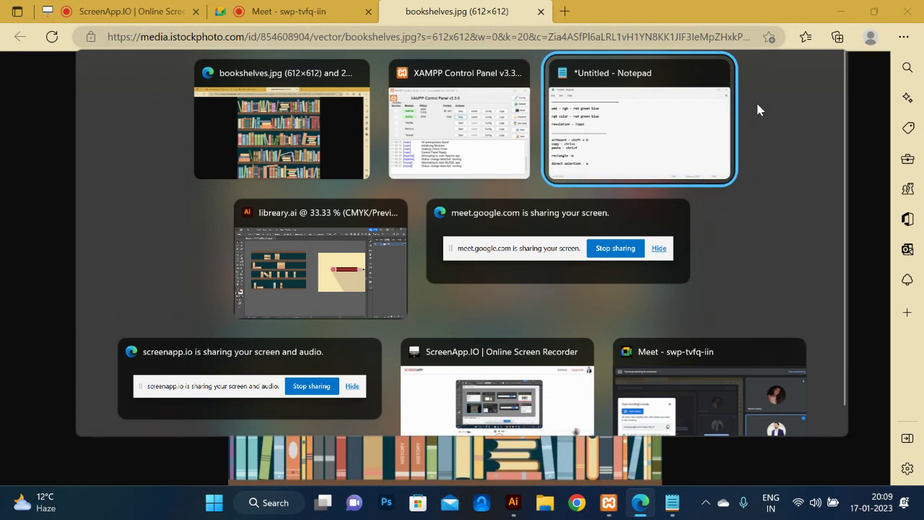
pyautogui.press('Tab')
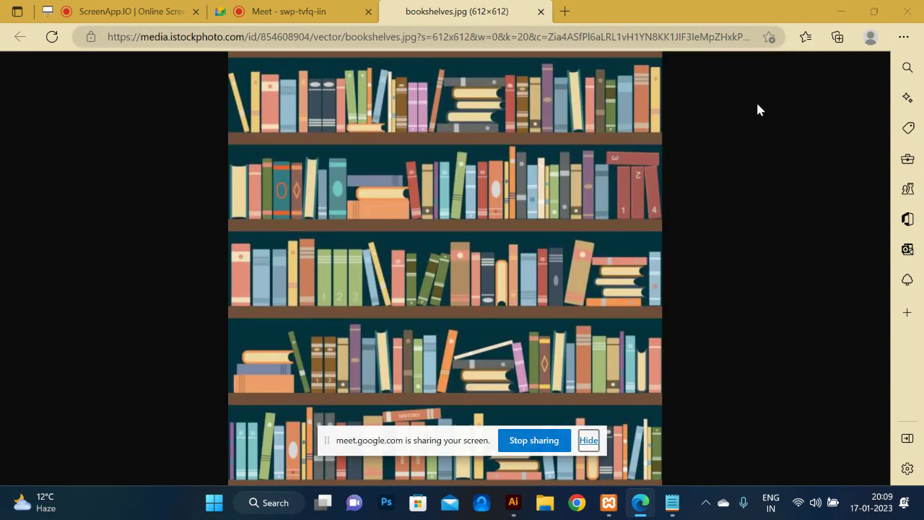
pyautogui.hotkey('alt', 'Tab')
pyautogui.press('alt')
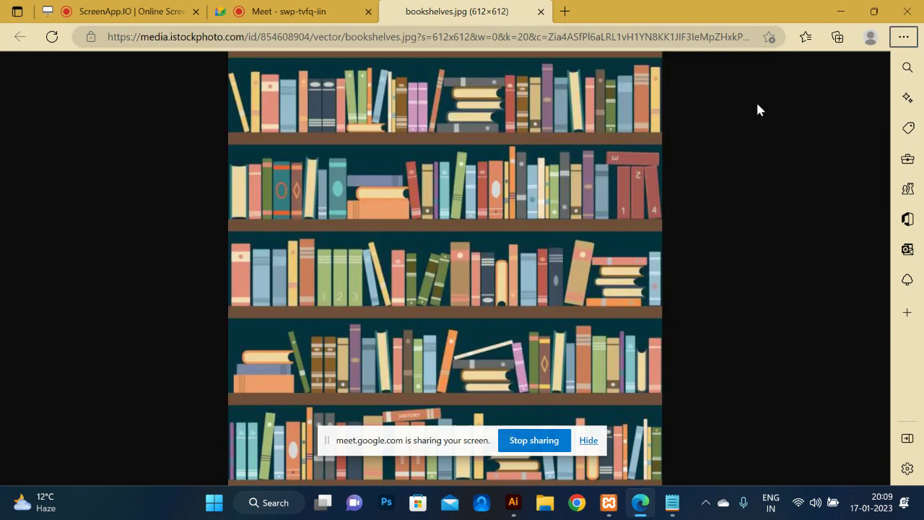
pyautogui.click(311, 12)
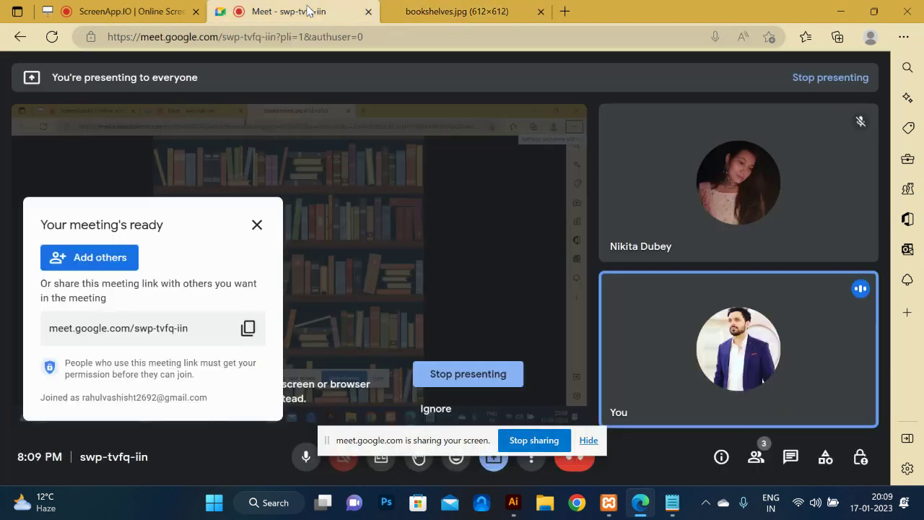
pyautogui.click(148, 9)
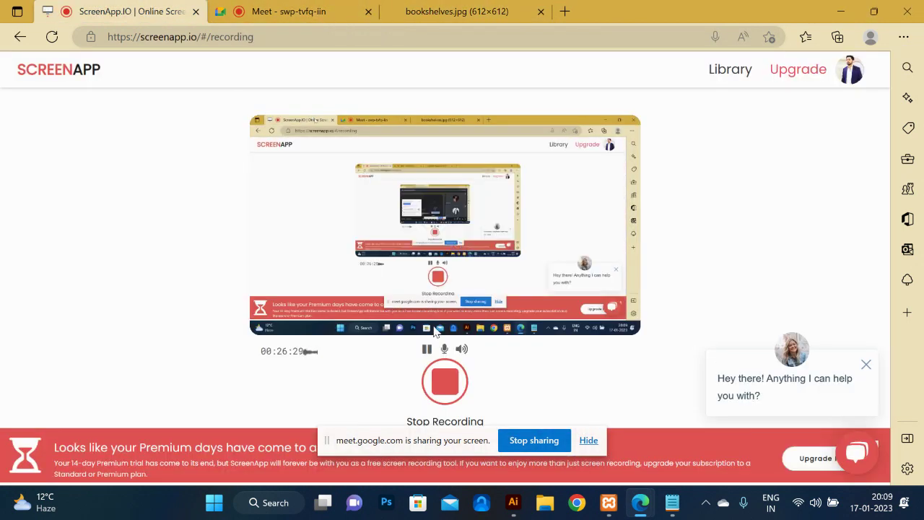